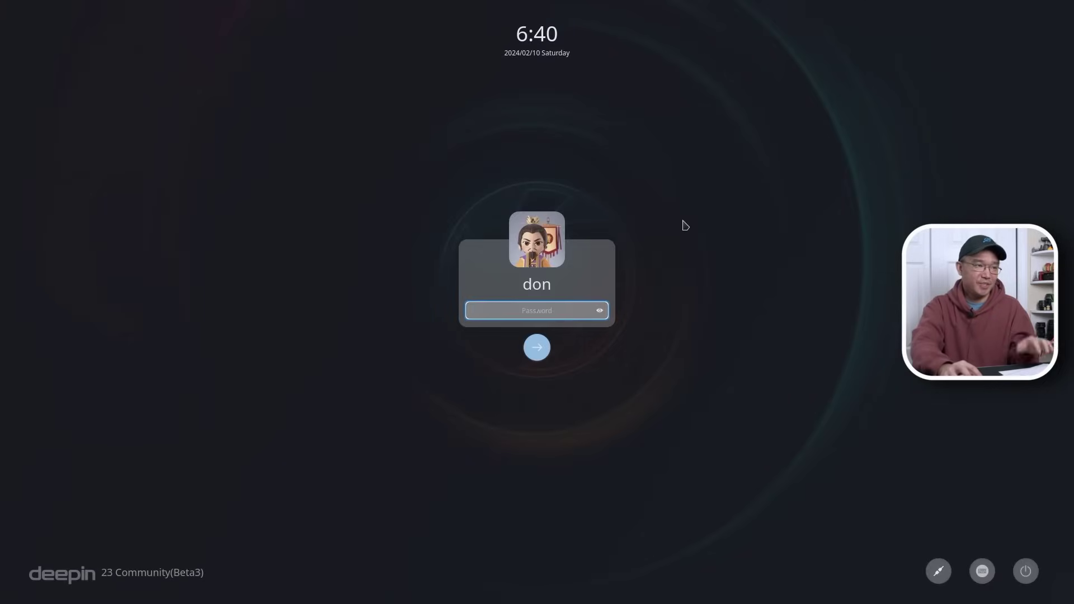
# Enter the user account's password on the Deepin login screen
pyautogui.write('******')
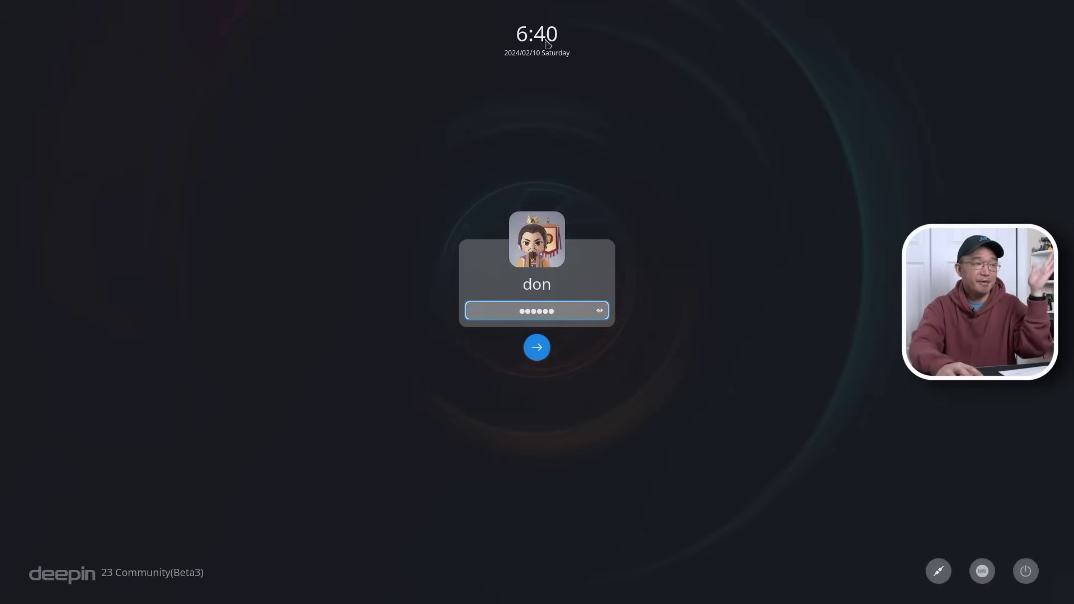
# Submit the login, then start Welcome from the bottom of the Launcher's app list
pyautogui.click(543, 349)
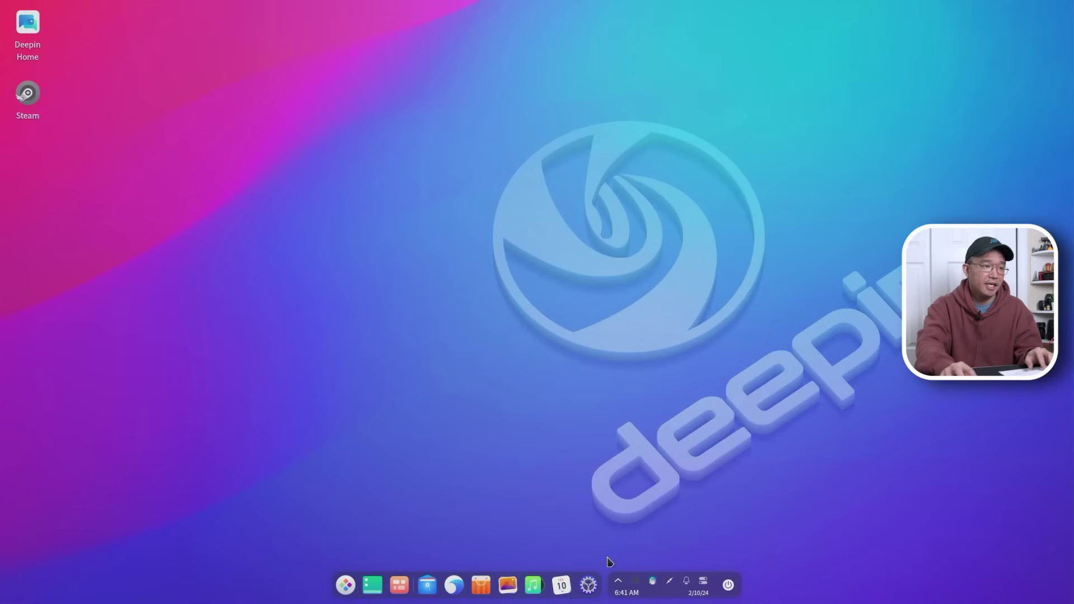
pyautogui.click(346, 586)
pyautogui.scroll(-5, 397, 386)
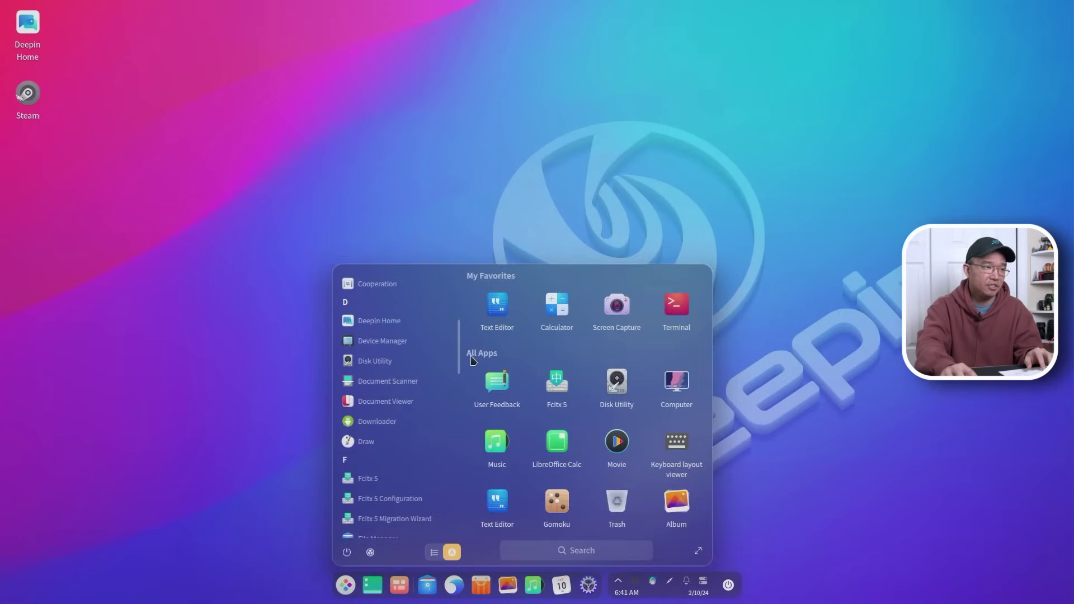
pyautogui.moveTo(459, 369); pyautogui.dragTo(460, 534)
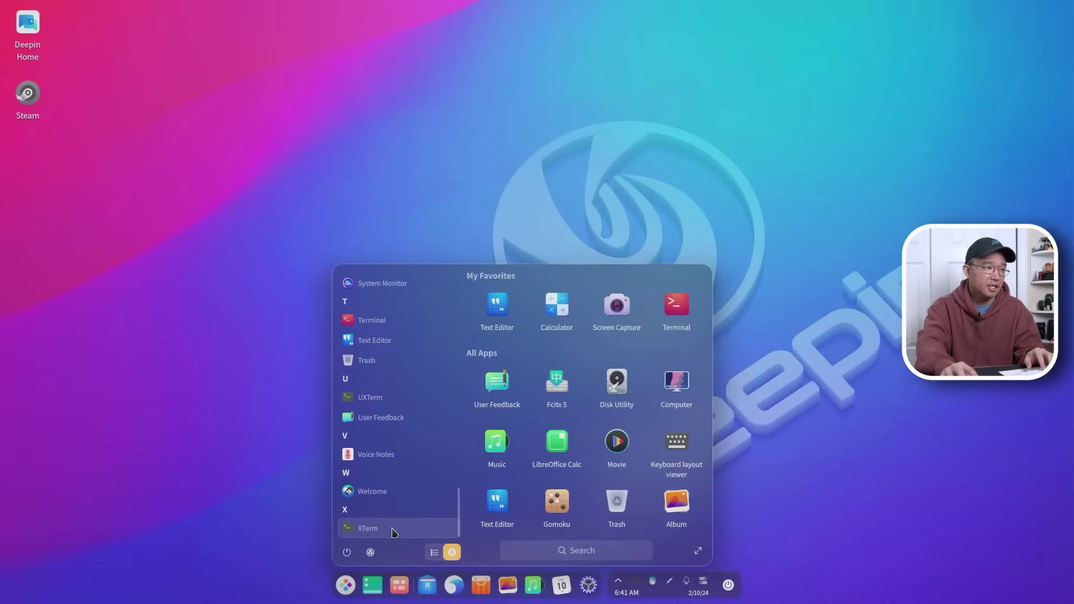
pyautogui.click(385, 497)
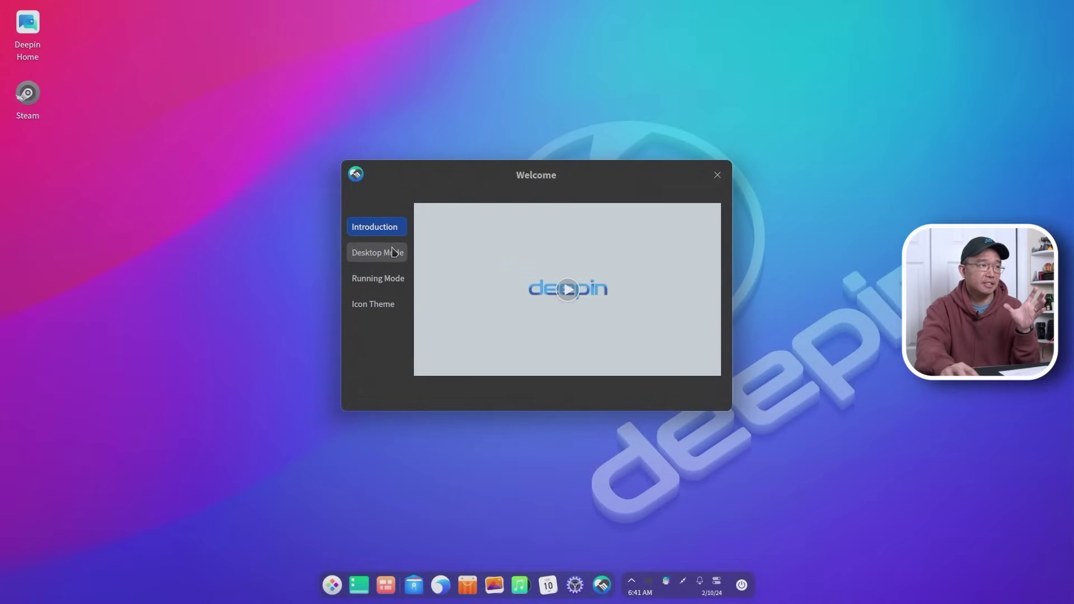
# Switch the desktop mode to Efficient, then back to Fashion
pyautogui.click(393, 252)
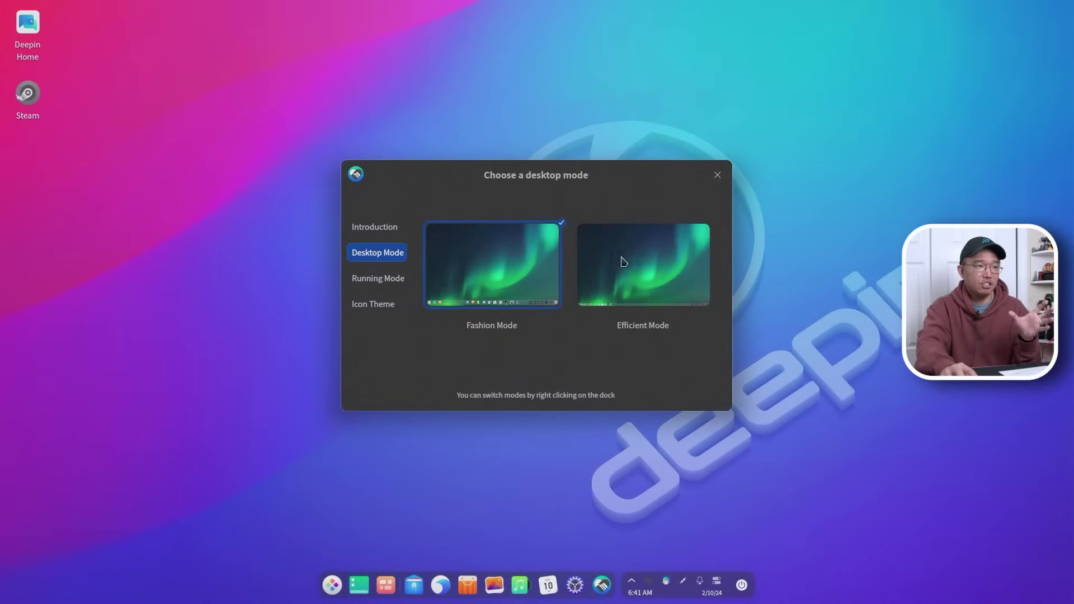
pyautogui.click(660, 261)
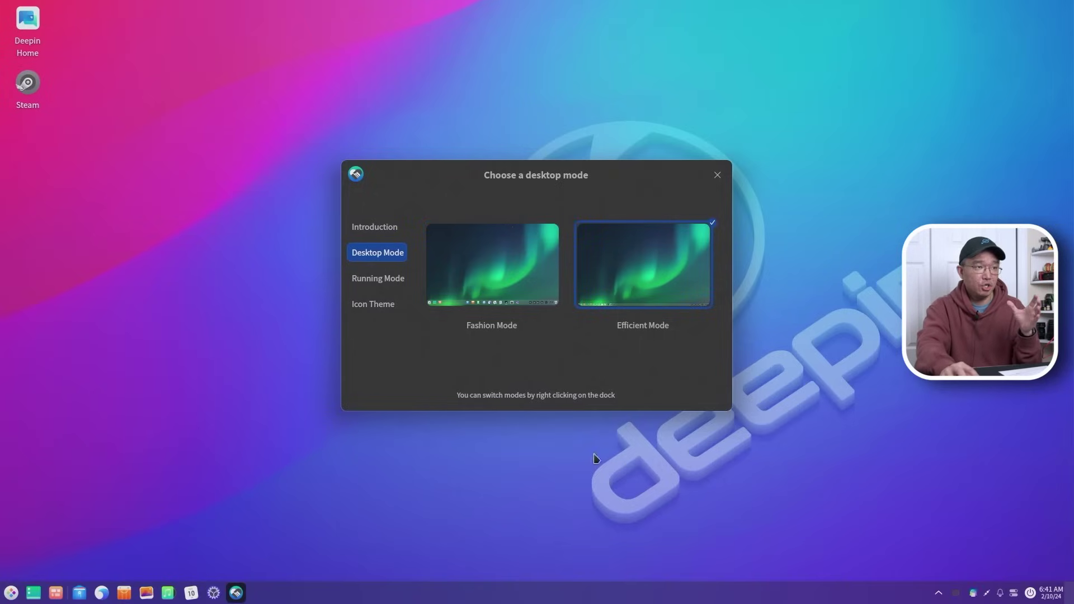
pyautogui.click(508, 280)
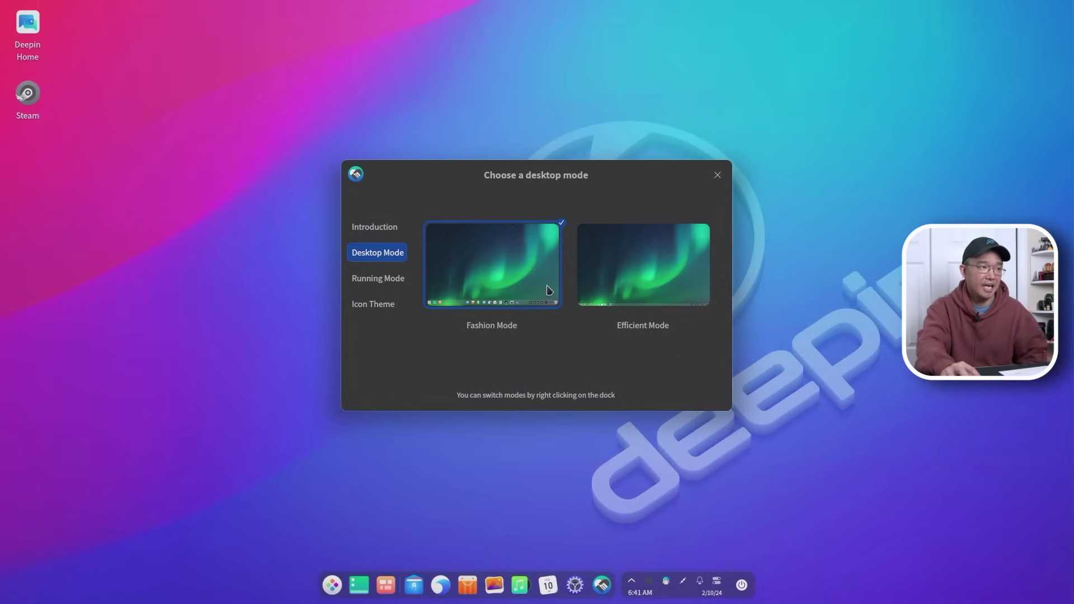
# Switch to Normal running mode, compare the Launcher without effects, then restore Effect mode
pyautogui.click(399, 284)
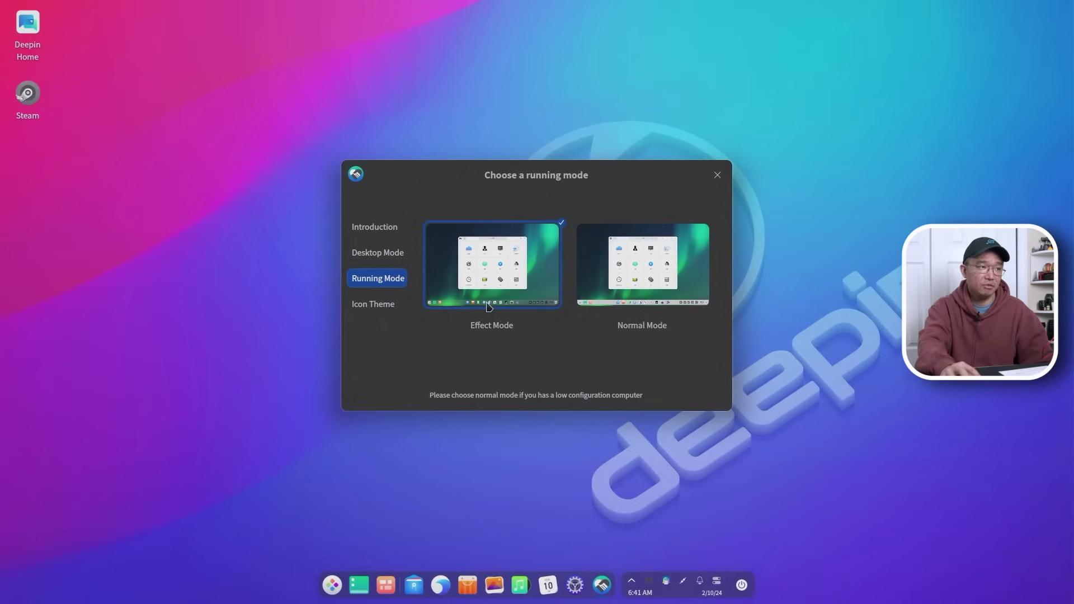
pyautogui.click(336, 587)
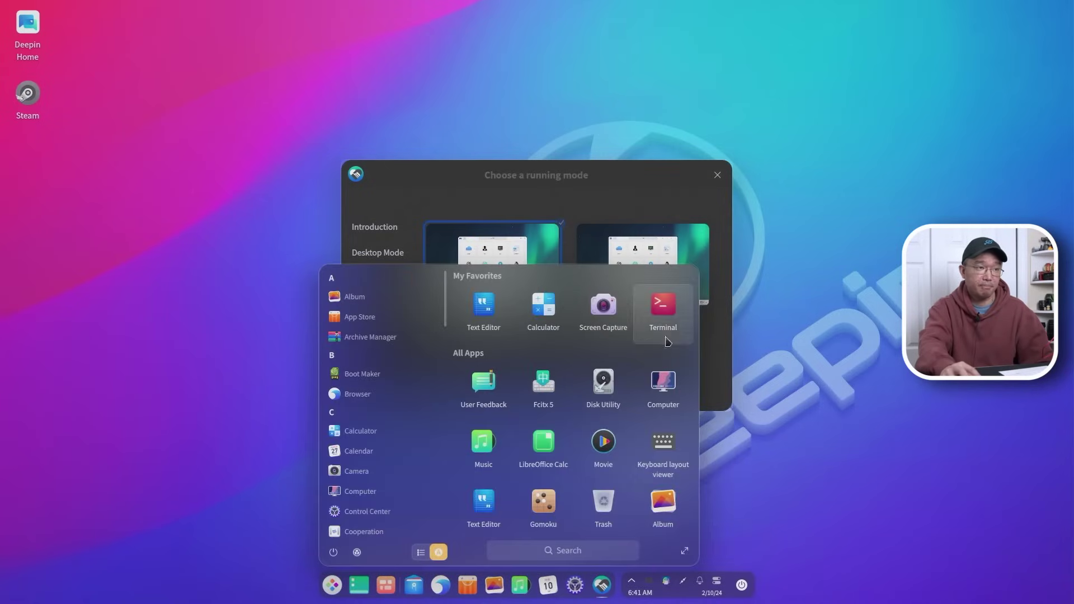
pyautogui.click(653, 271)
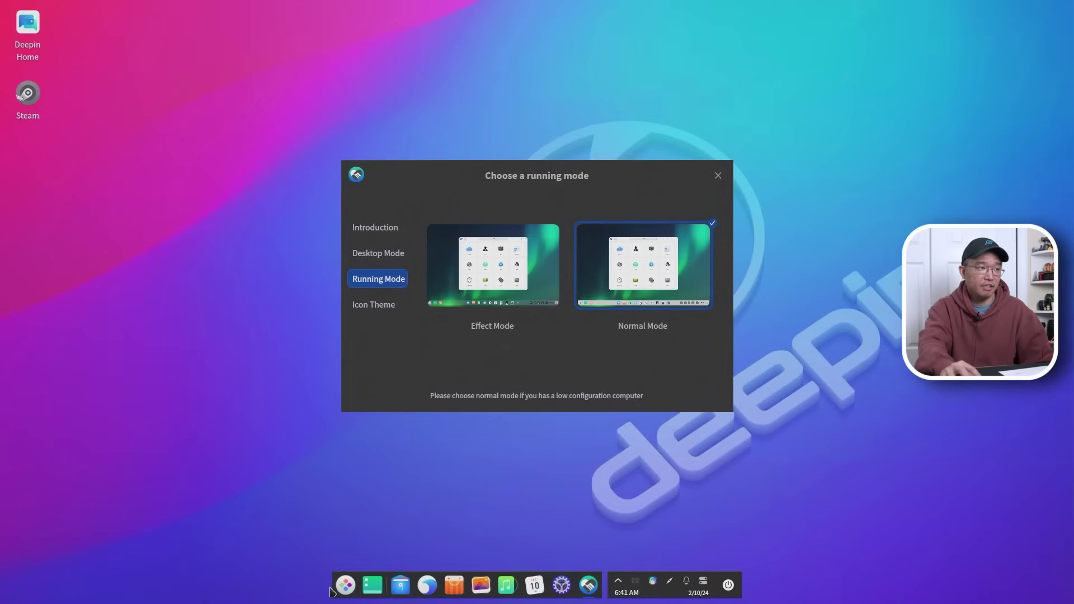
pyautogui.click(344, 587)
pyautogui.click(343, 587)
pyautogui.click(343, 588)
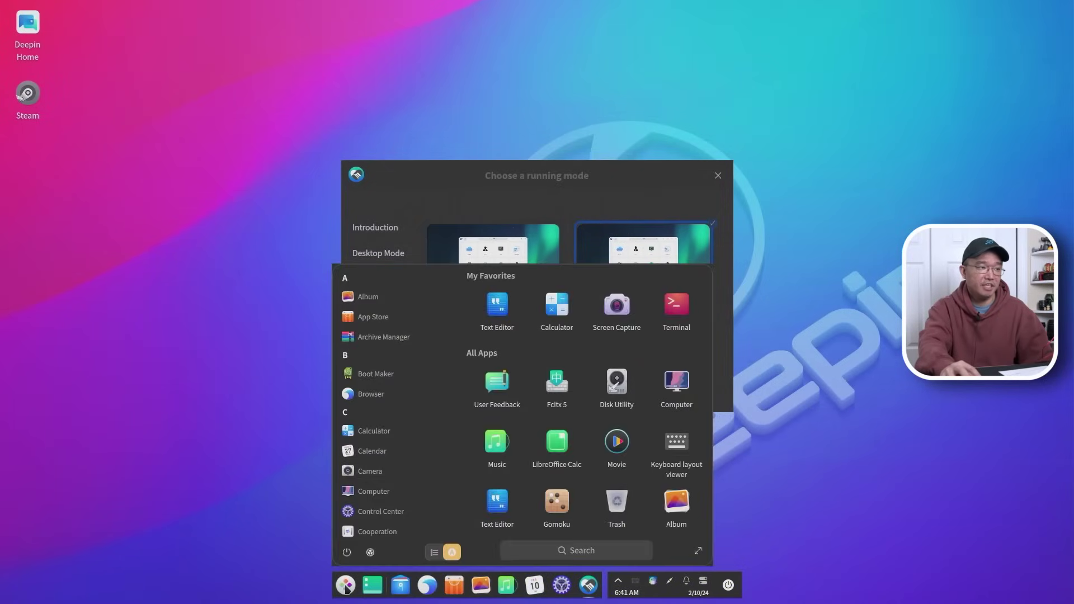
pyautogui.click(345, 585)
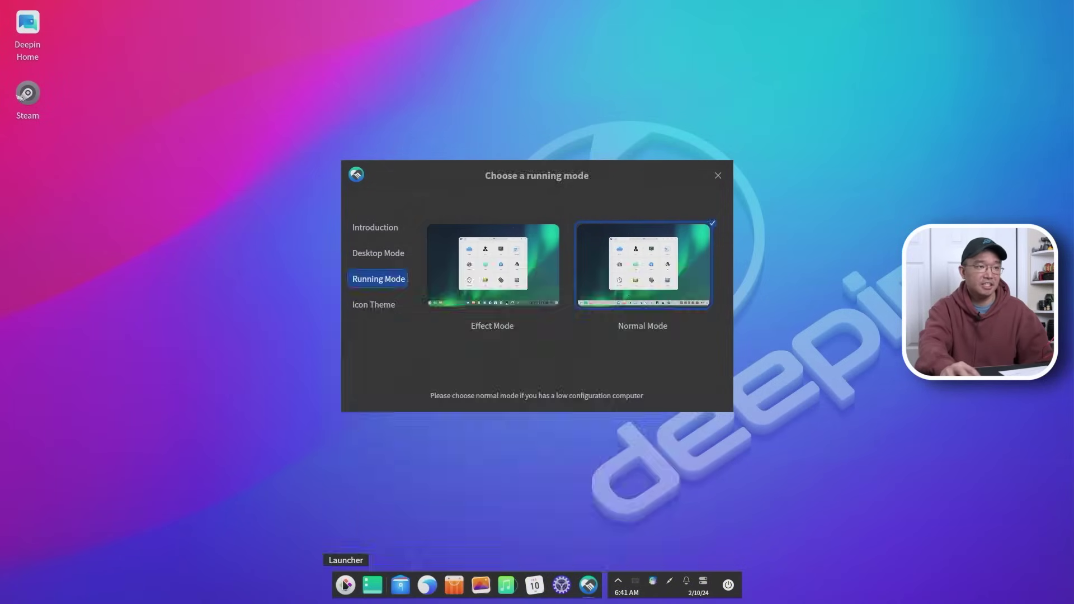
pyautogui.click(520, 254)
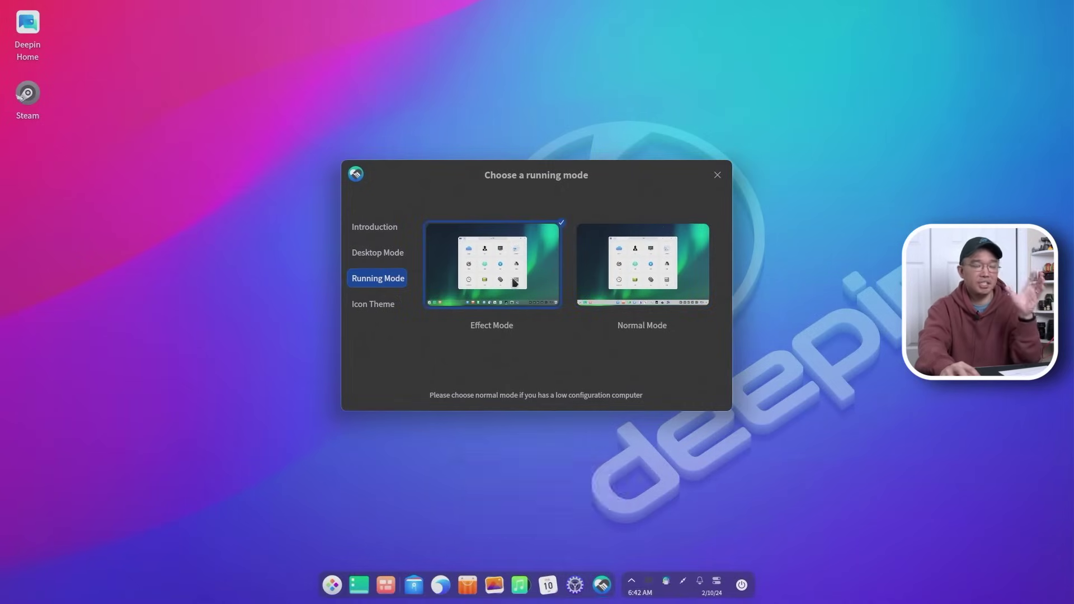
# Try the flow and vintage icon themes, returning to bloom after each
pyautogui.click(366, 310)
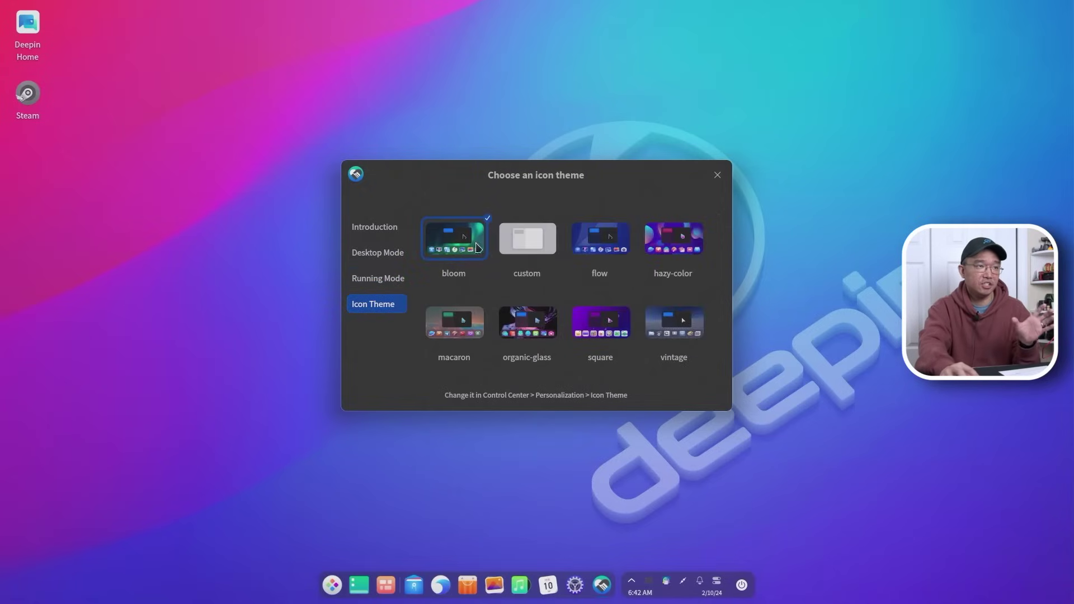
pyautogui.click(607, 245)
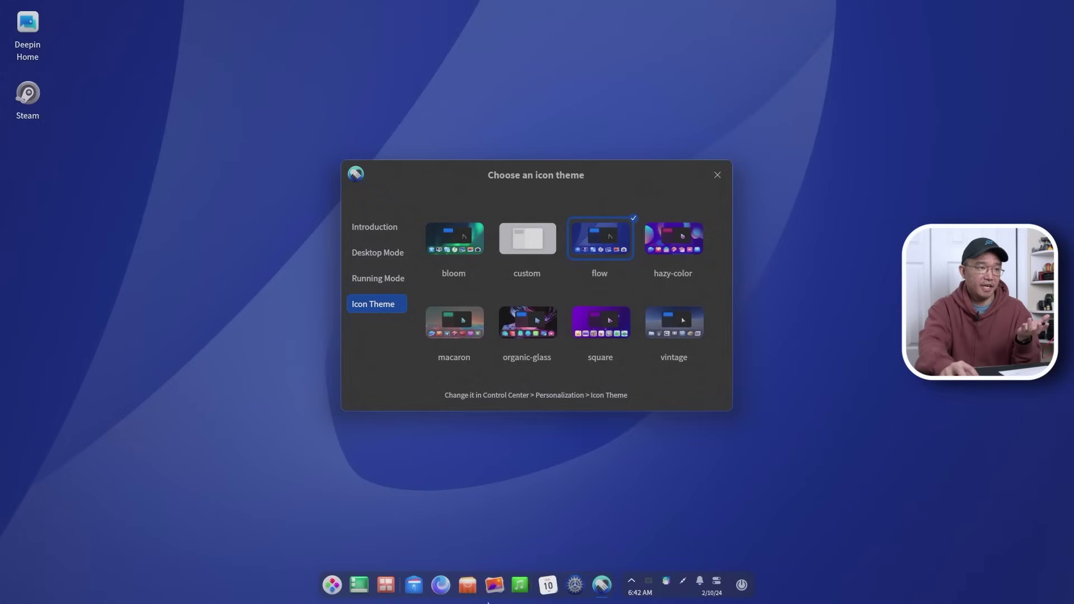
pyautogui.click(470, 253)
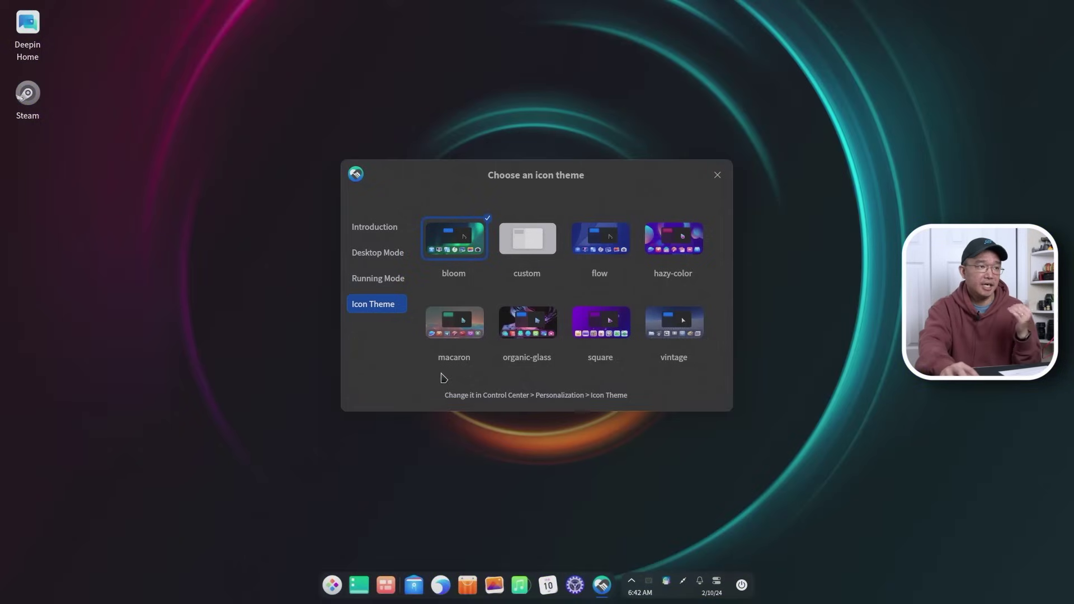
pyautogui.click(673, 338)
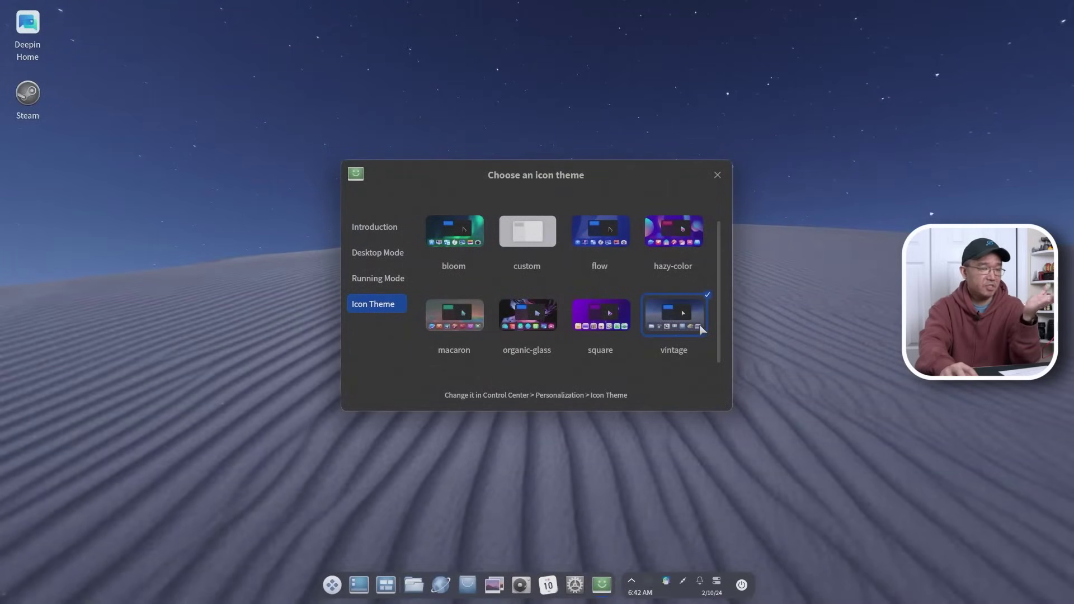
pyautogui.click(473, 250)
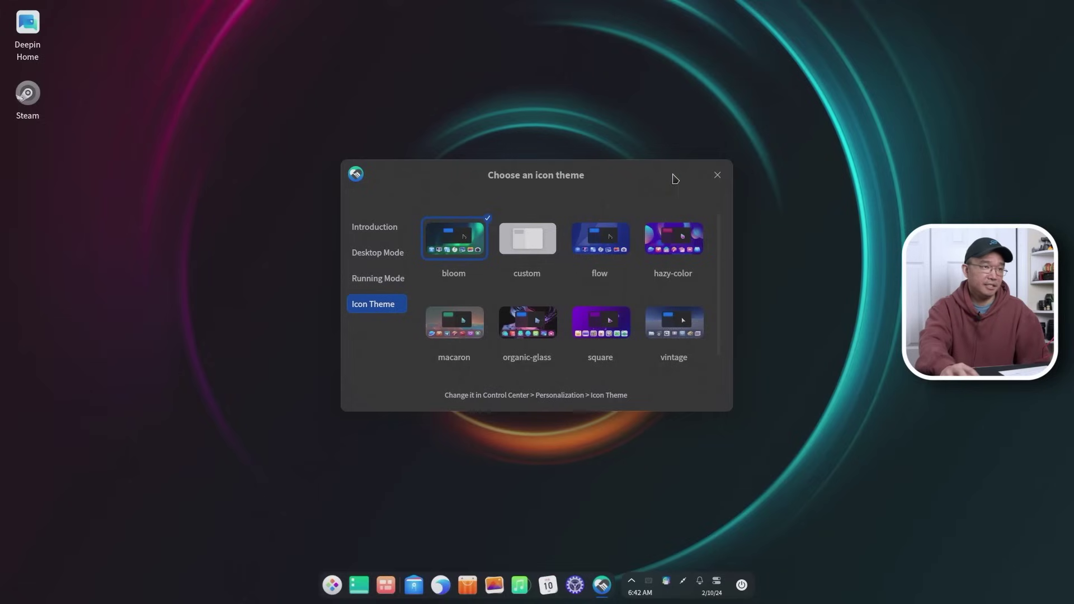
pyautogui.scroll(-1, 507, 332)
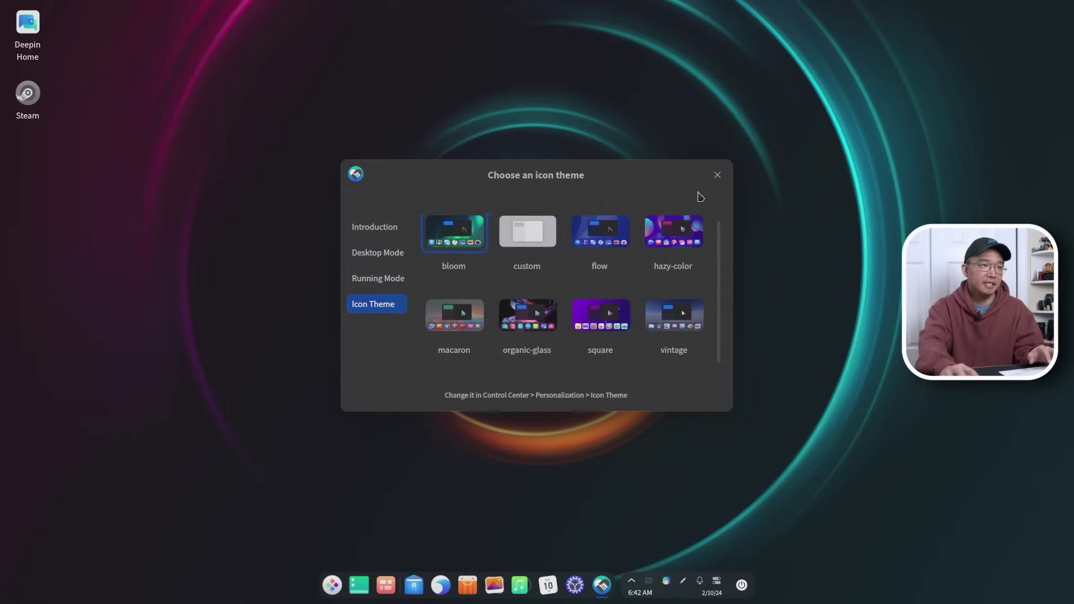
# Close Welcome and launch System Monitor by searching 'syste' in the Launcher
pyautogui.click(717, 175)
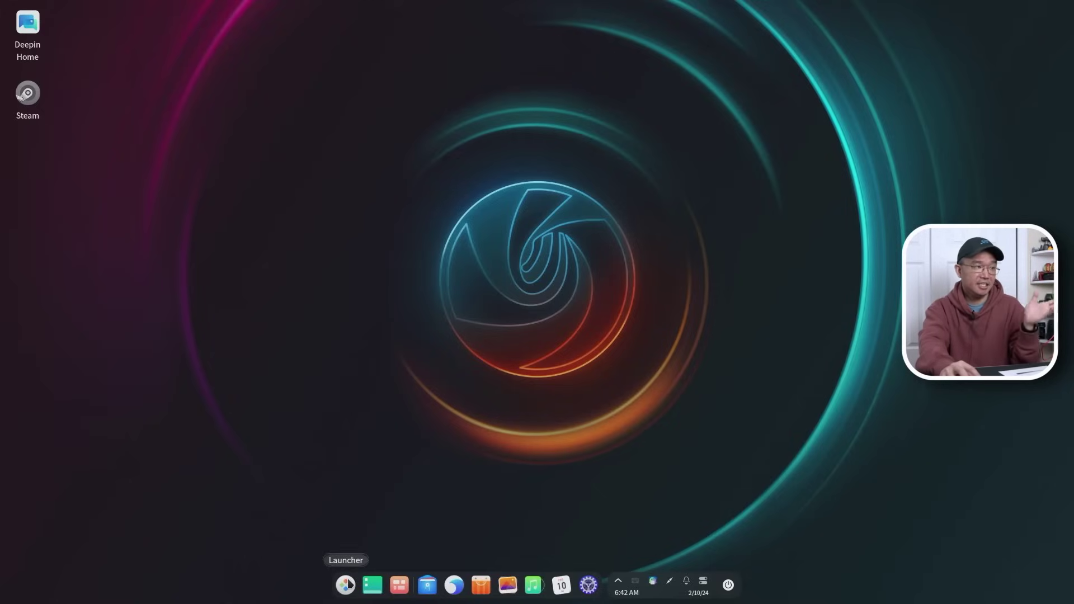
pyautogui.click(345, 585)
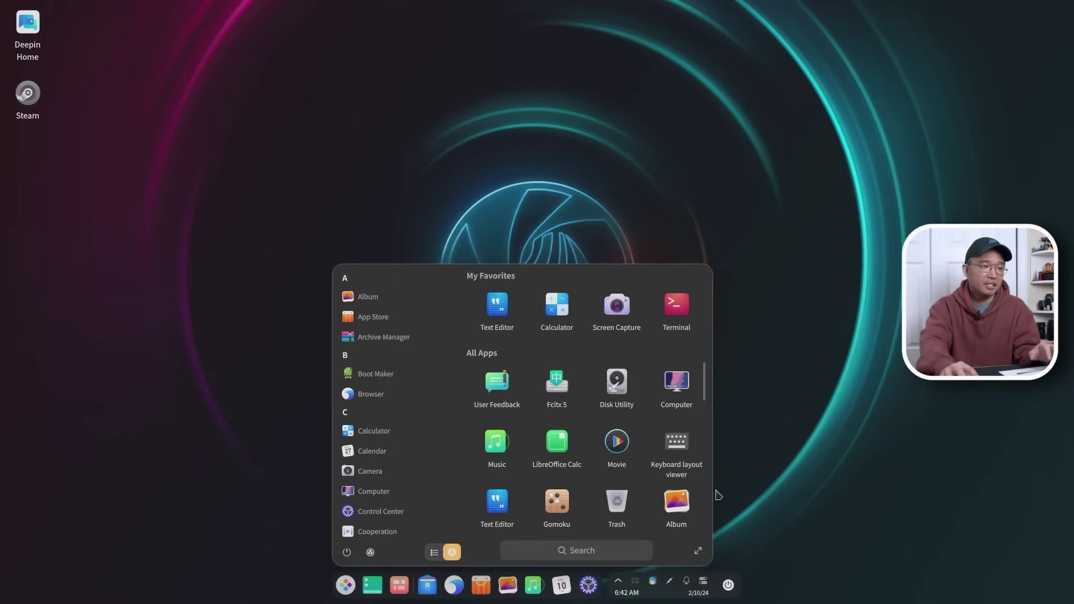
pyautogui.click(760, 498)
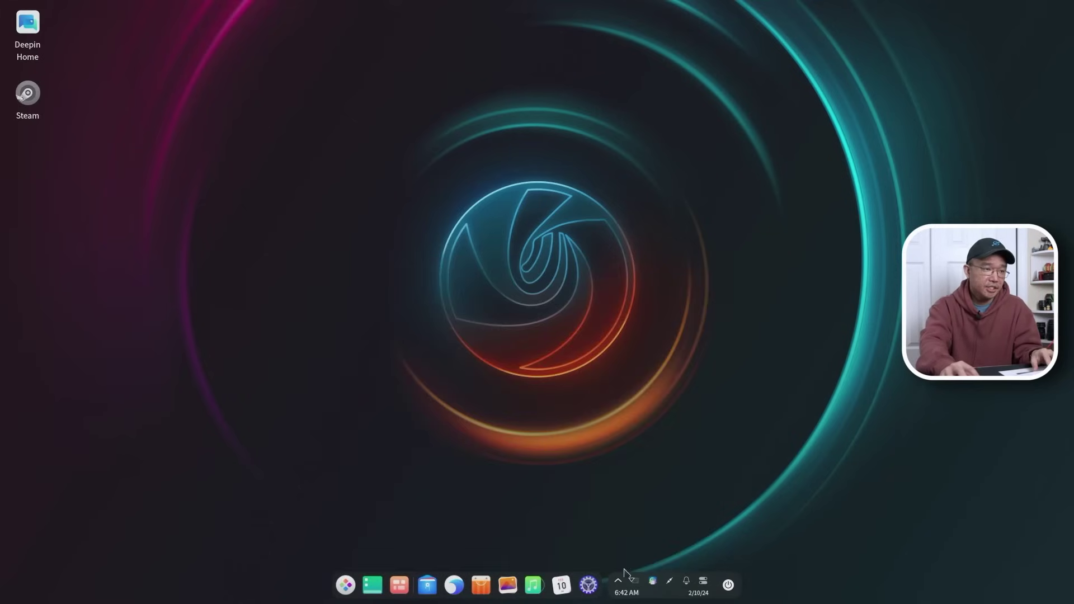
pyautogui.click(345, 588)
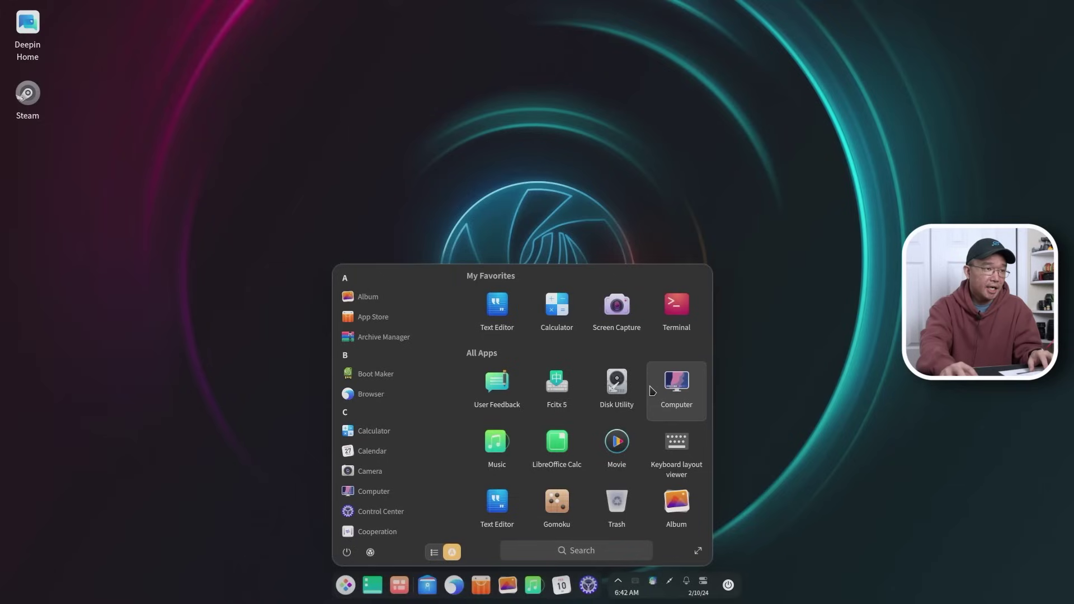
pyautogui.write('syste')
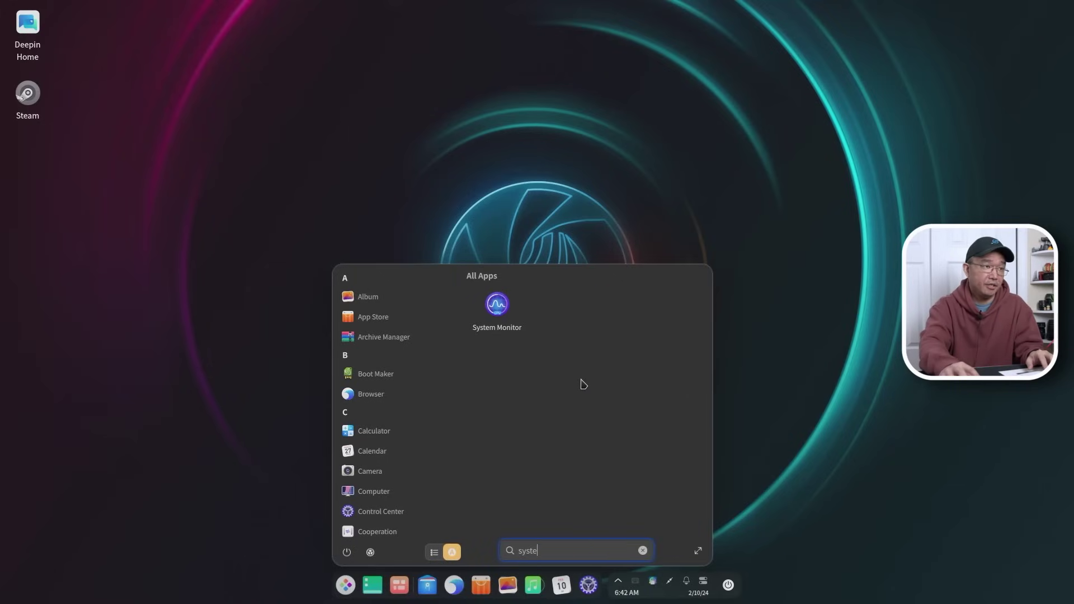
pyautogui.click(512, 316)
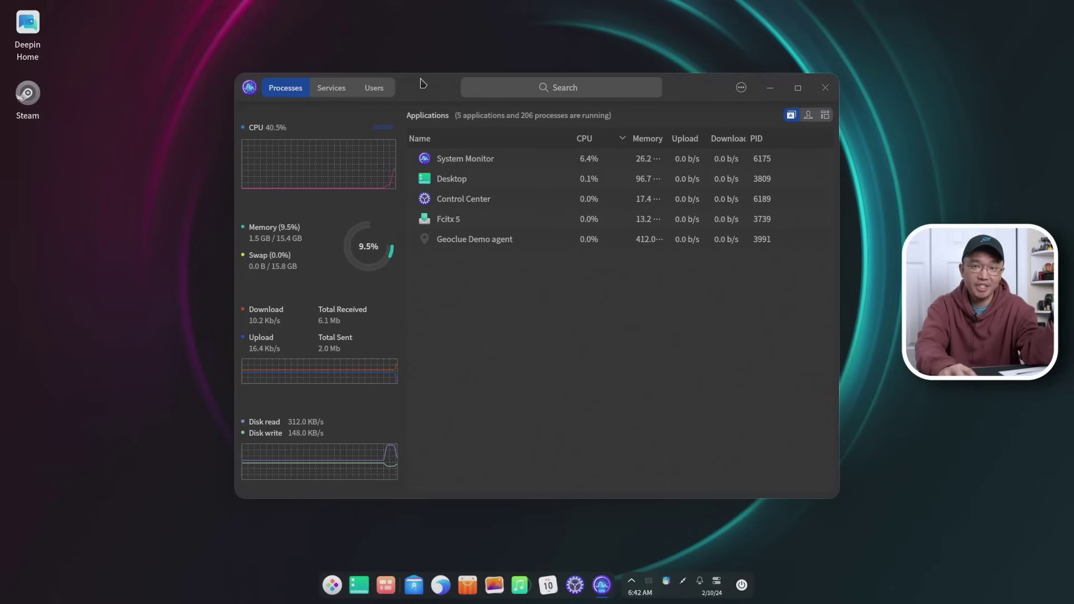
# Reposition the System Monitor window and show the Memory detail view (1.4 GB of 15.4 GB used)
pyautogui.moveTo(424, 85); pyautogui.dragTo(470, 93)
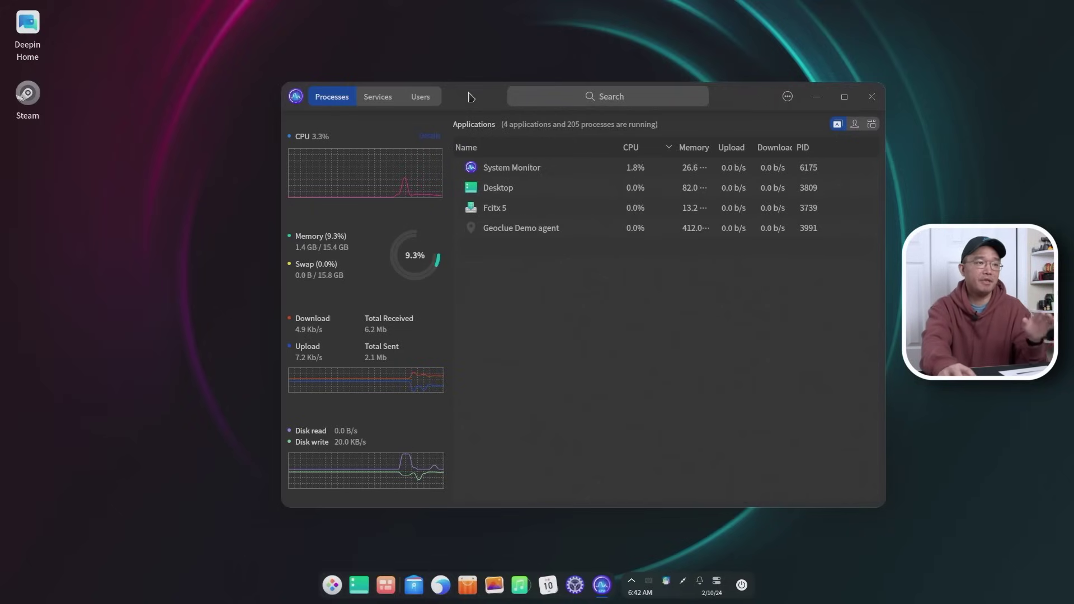
pyautogui.moveTo(469, 97); pyautogui.dragTo(445, 95)
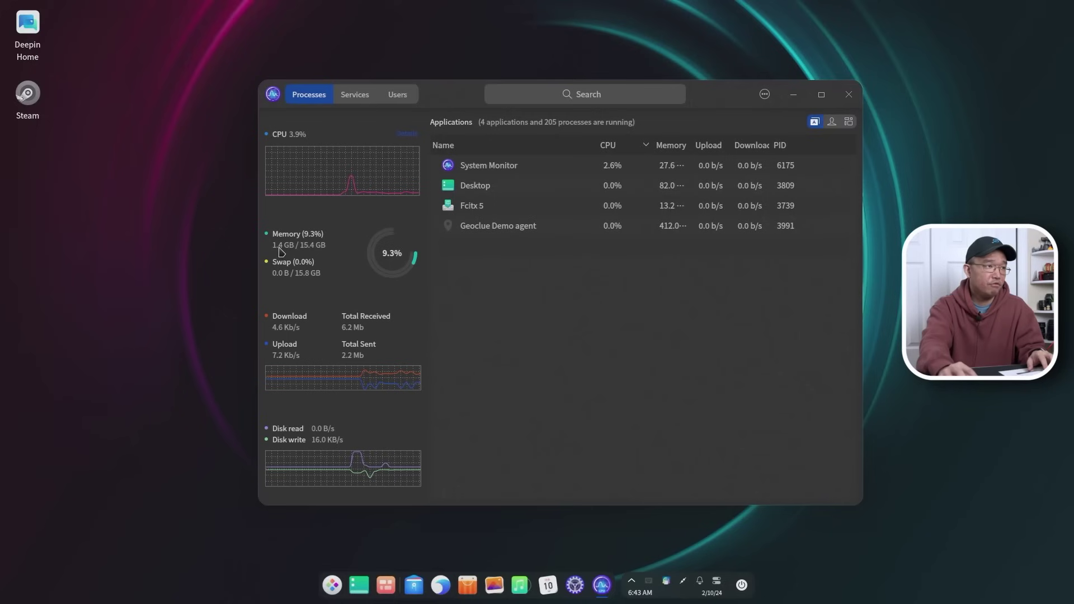
pyautogui.click(300, 248)
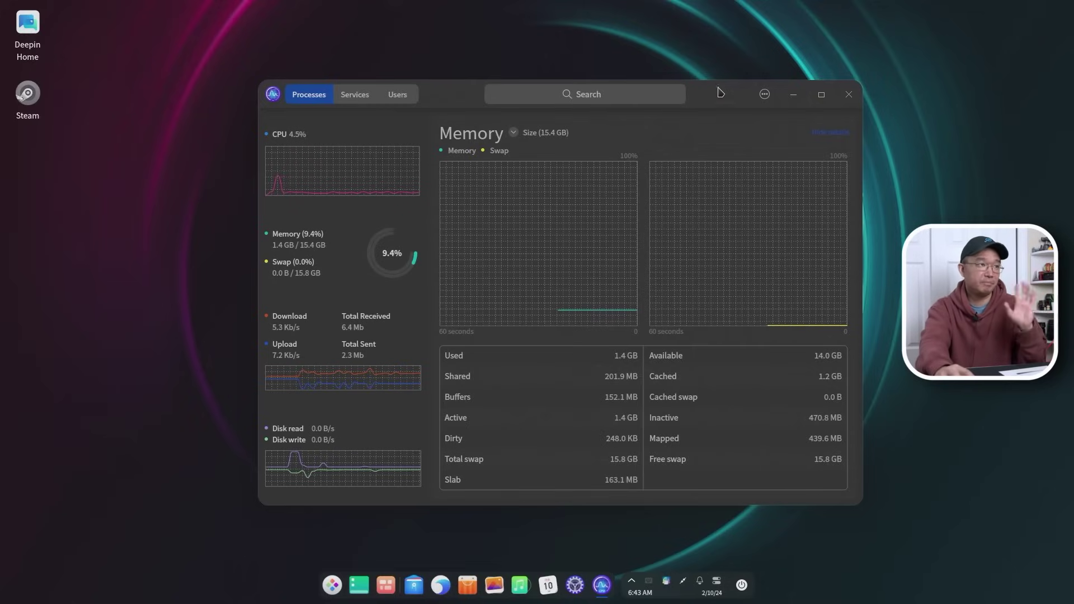
# Look through the Services, Users and Processes tabs, then close System Monitor
pyautogui.click(355, 94)
pyautogui.click(402, 95)
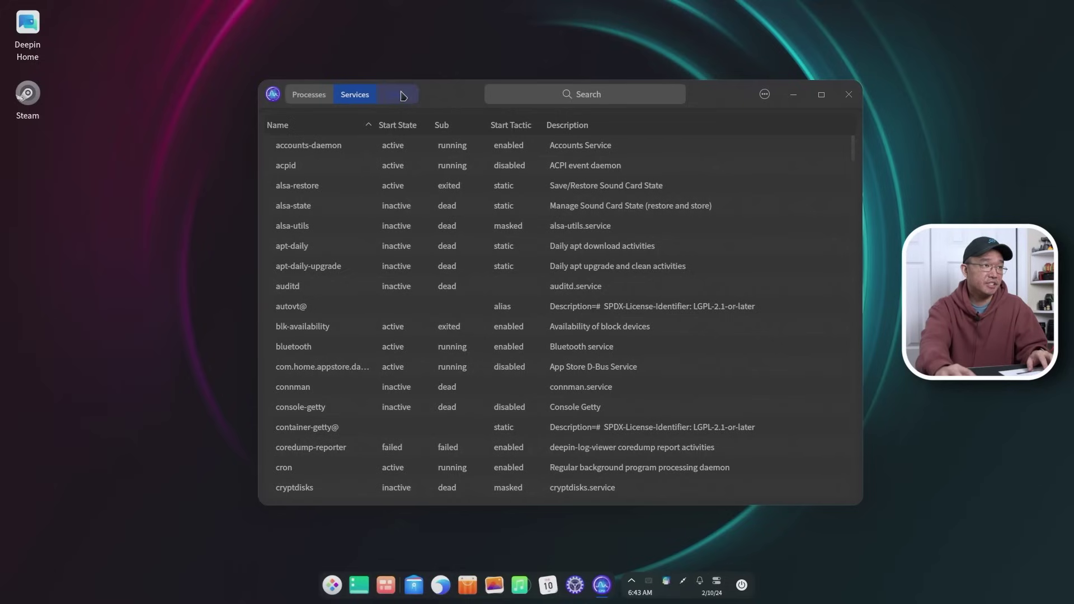
pyautogui.click(317, 98)
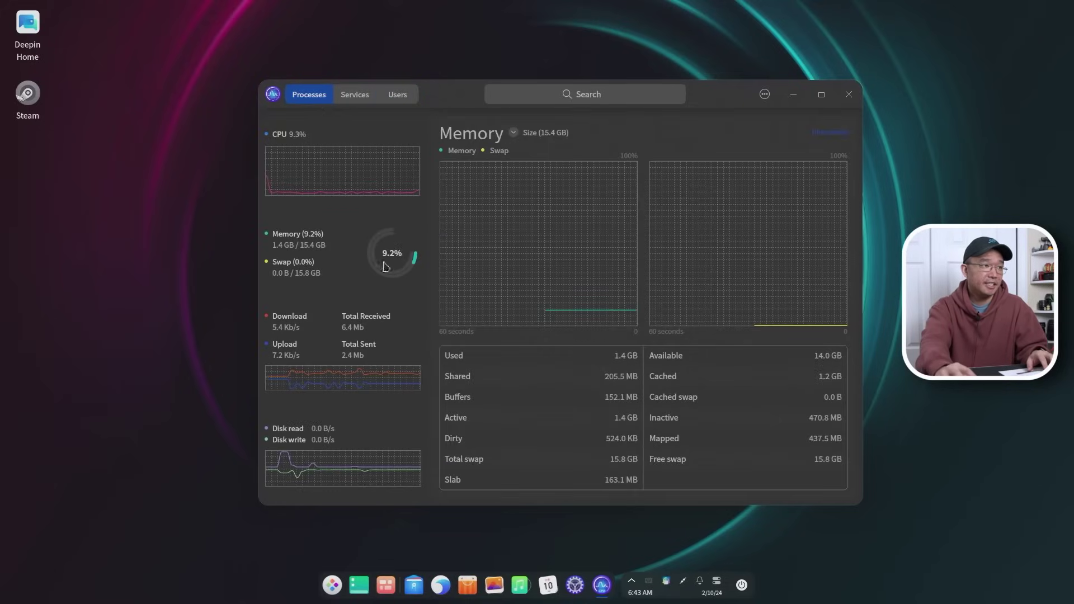
pyautogui.click(407, 97)
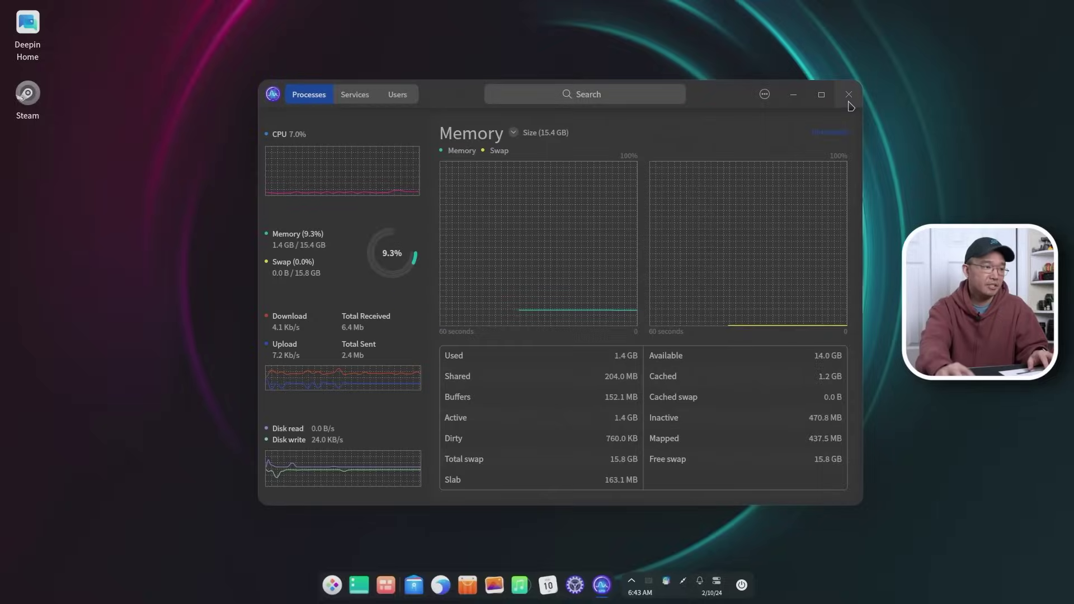
pyautogui.click(850, 101)
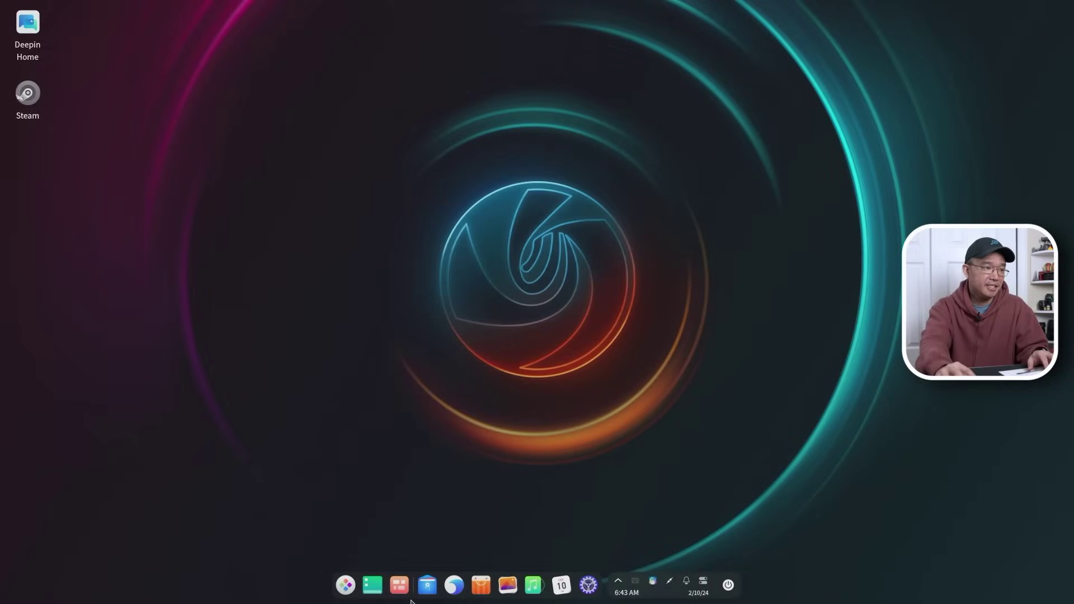
# Start Control Center and browse the System Info and General boot settings
pyautogui.click(589, 585)
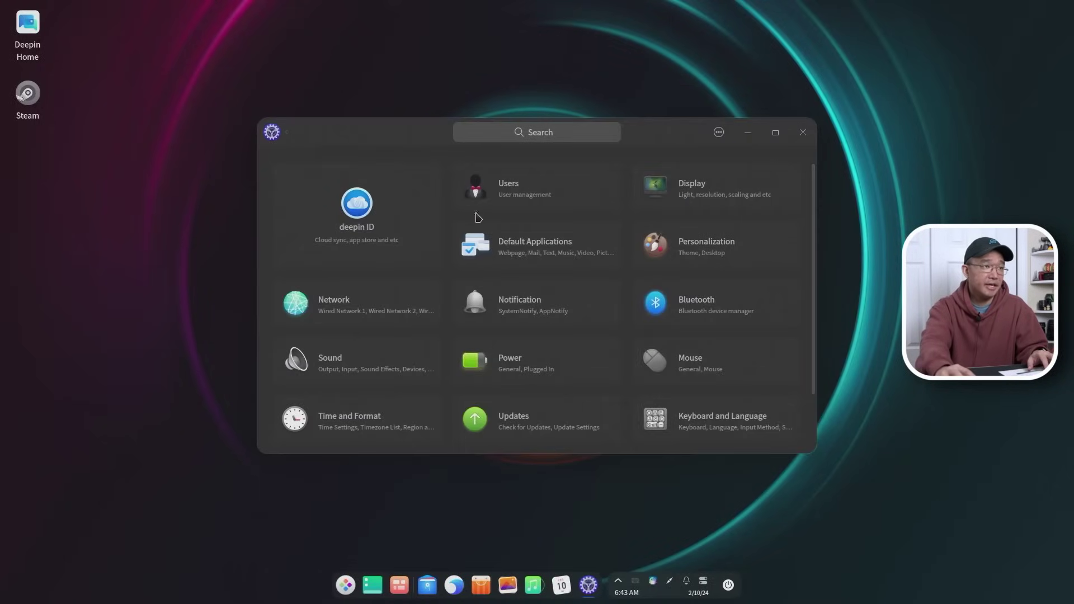
pyautogui.scroll(-1, 652, 351)
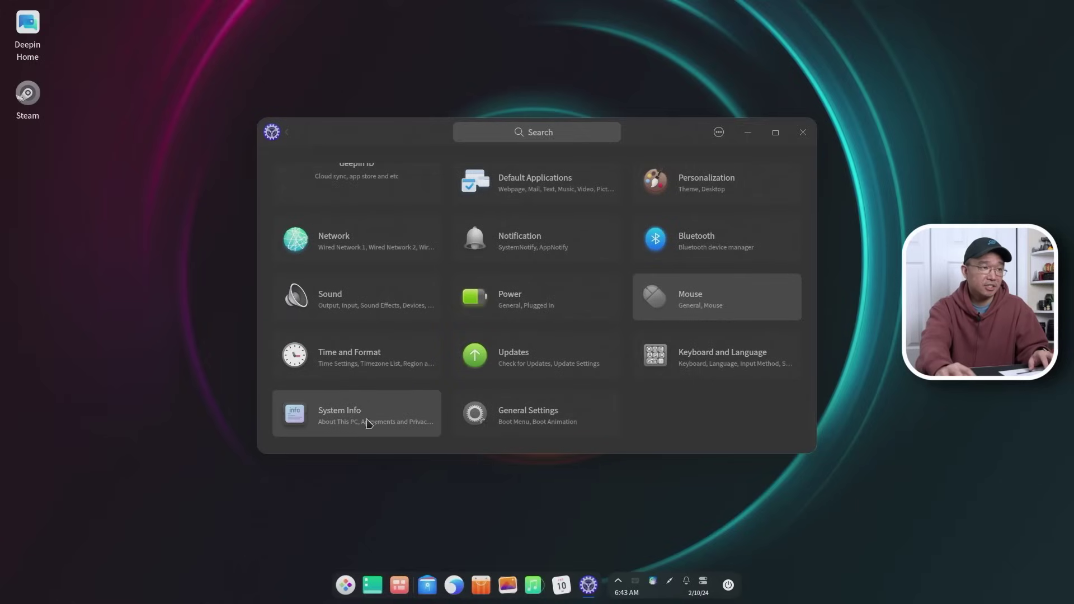
pyautogui.click(348, 424)
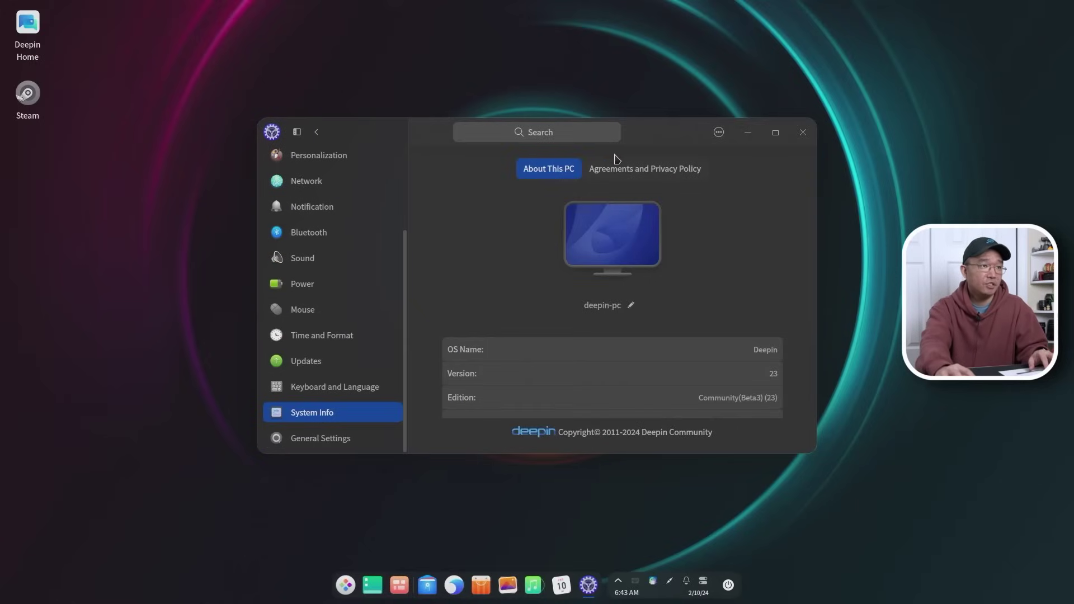
pyautogui.scroll(-3, 564, 343)
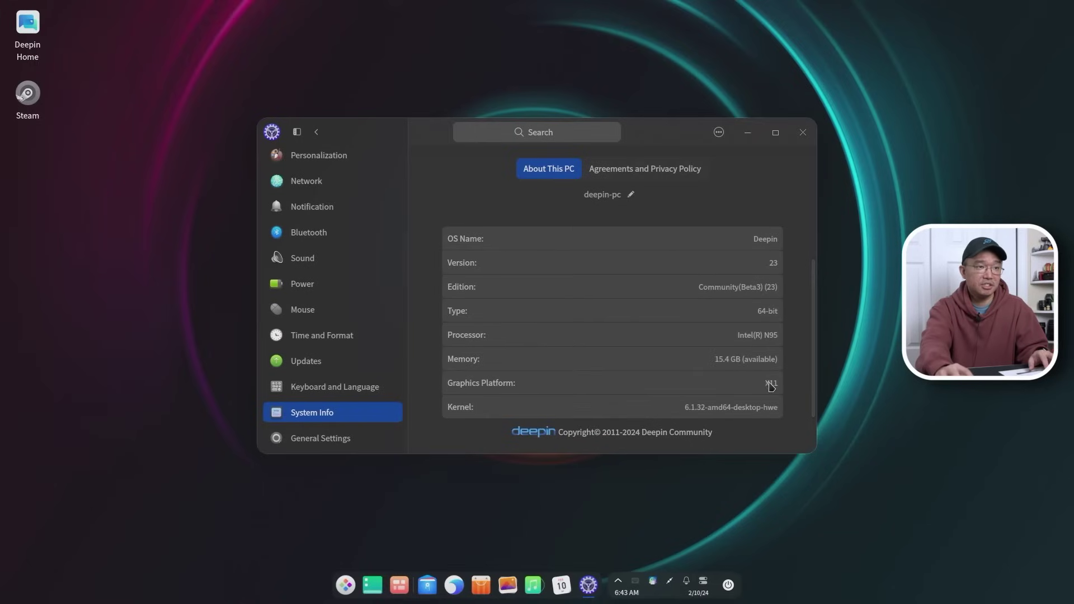
pyautogui.moveTo(769, 382); pyautogui.dragTo(779, 384)
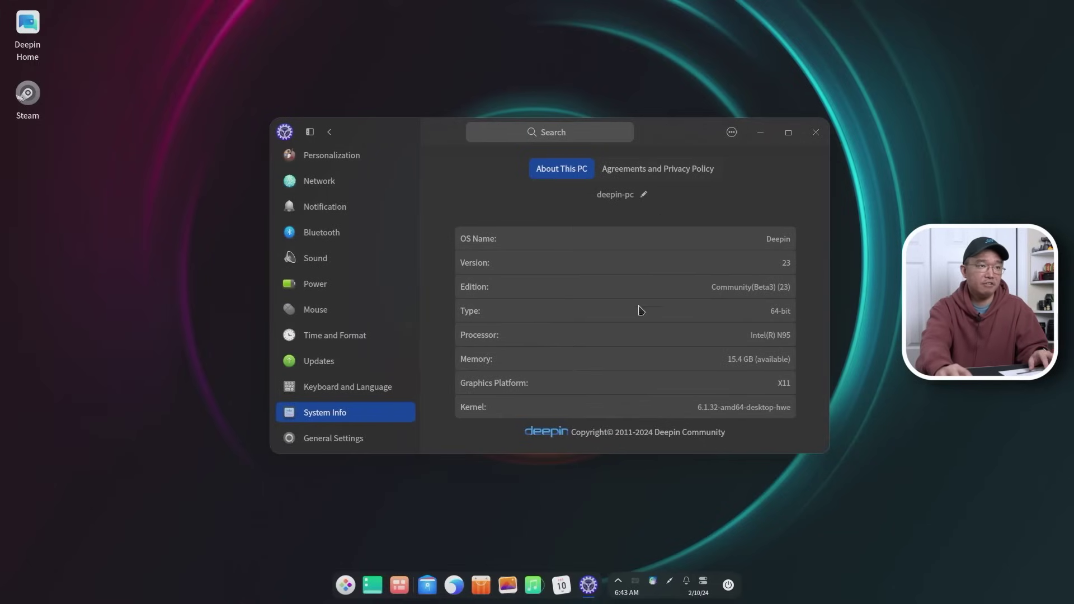
pyautogui.click(338, 442)
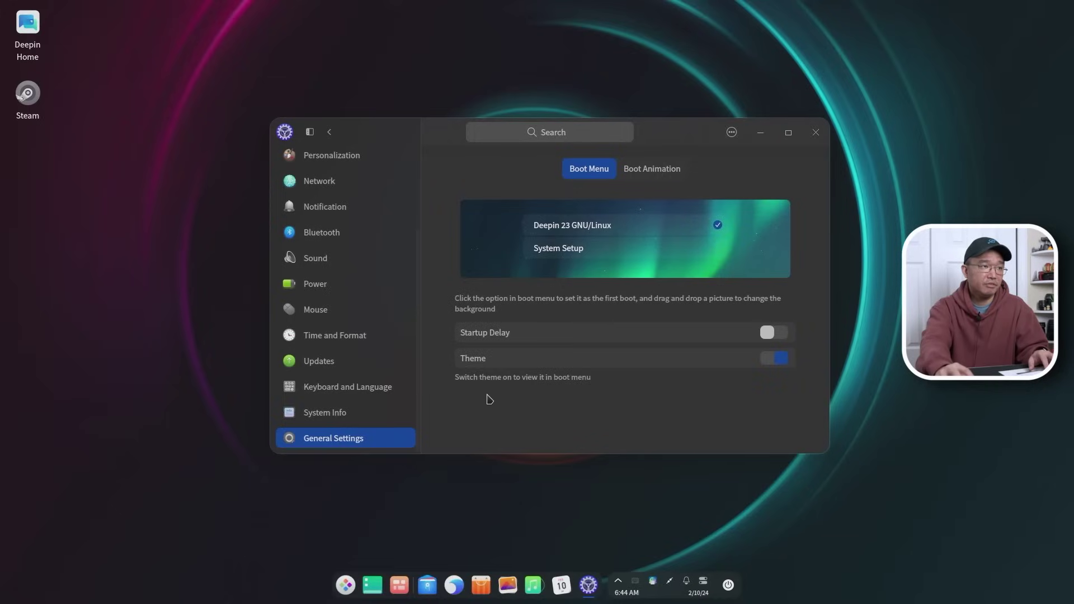
# Check the Keyboard and Language settings and the Updates page's automatic-update preferences
pyautogui.click(286, 393)
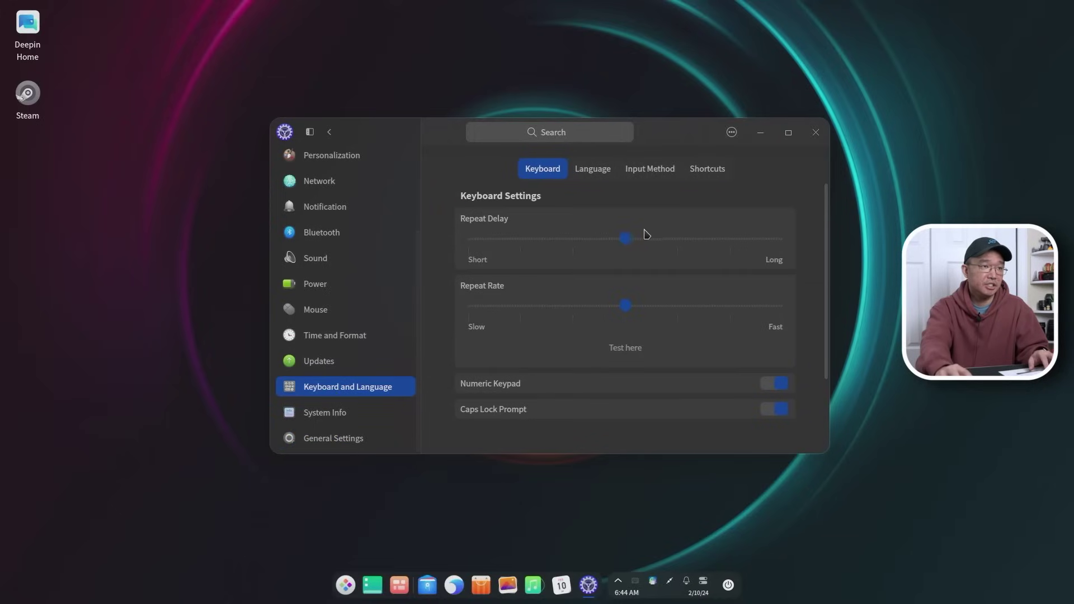
pyautogui.click(593, 169)
pyautogui.click(522, 172)
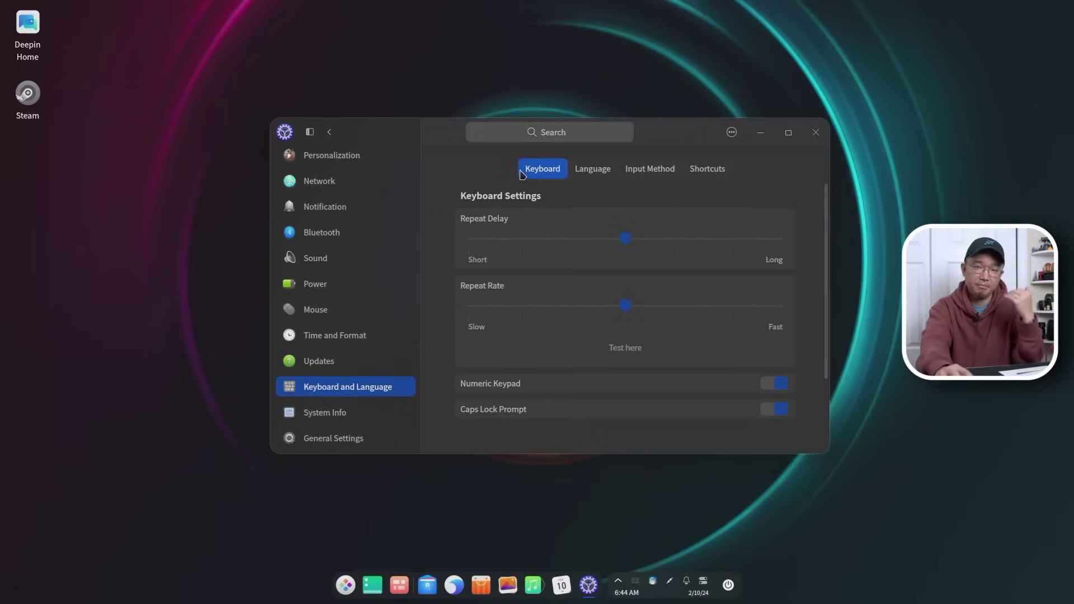
pyautogui.click(318, 364)
pyautogui.click(646, 171)
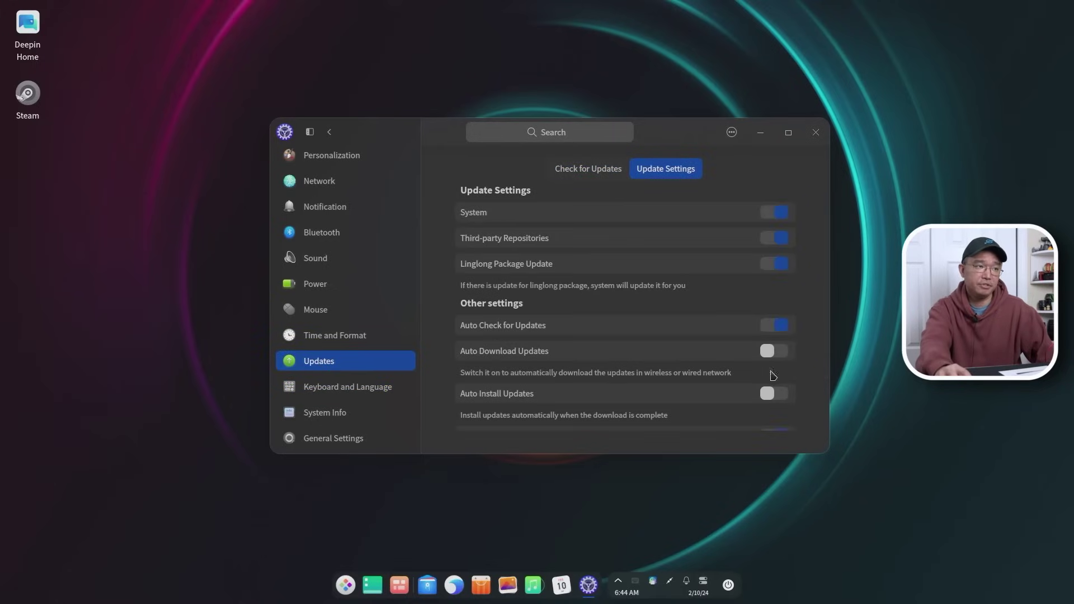
pyautogui.scroll(-1, 749, 388)
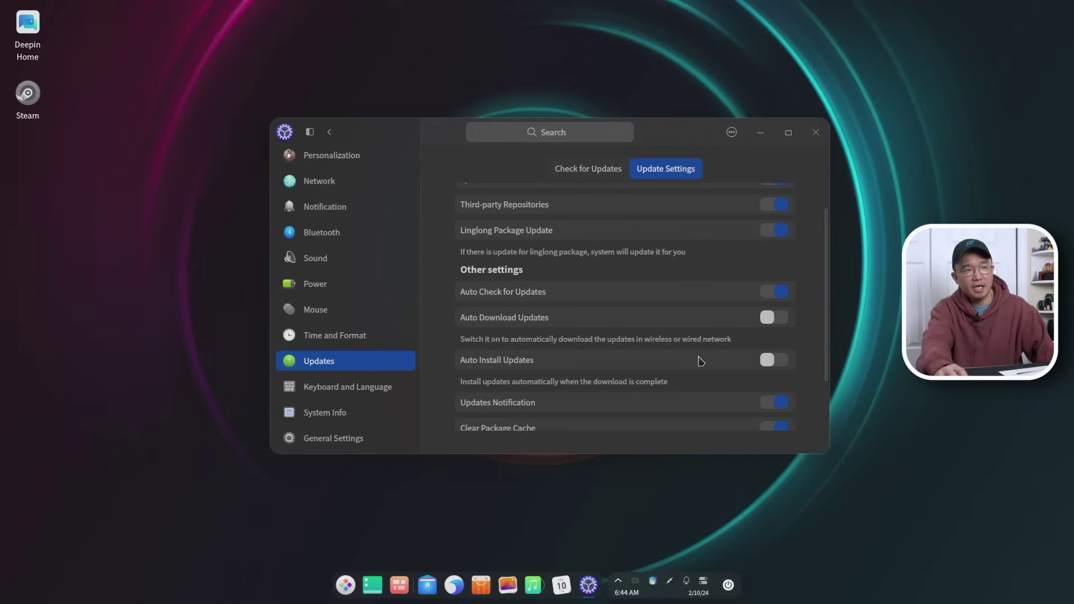
pyautogui.scroll(-2, 700, 361)
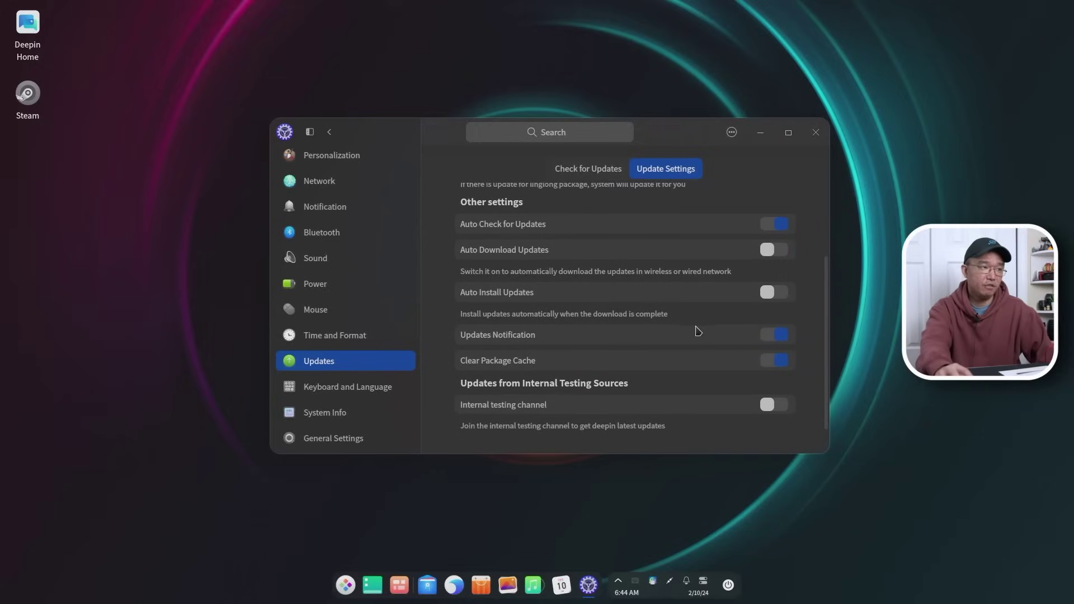
# Change the system timezone from Beijing to New_York, authorising with the account password
pyautogui.click(314, 338)
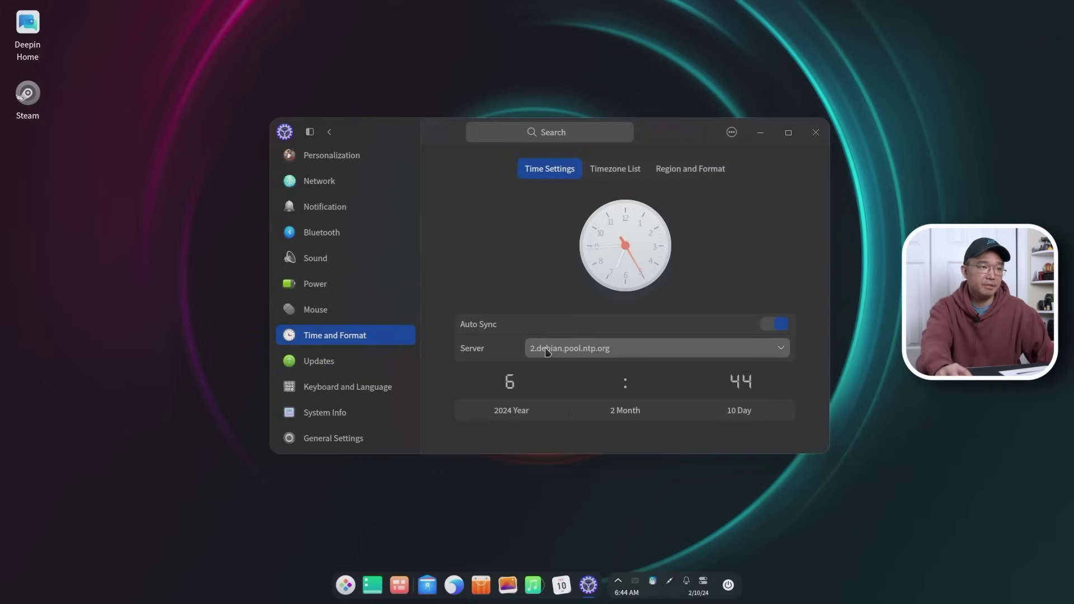
pyautogui.click(605, 174)
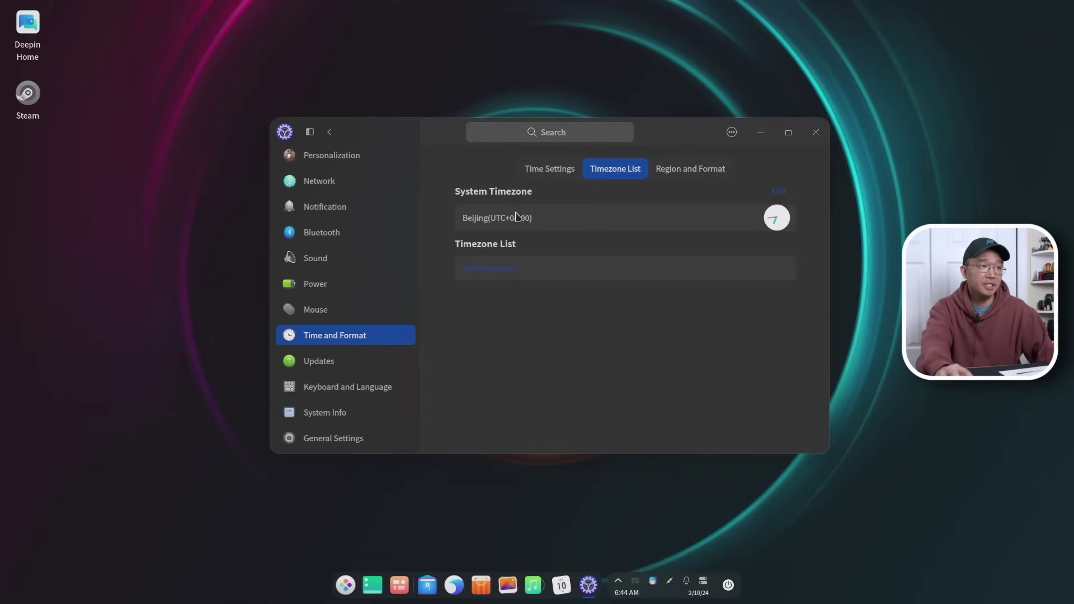
pyautogui.click(782, 193)
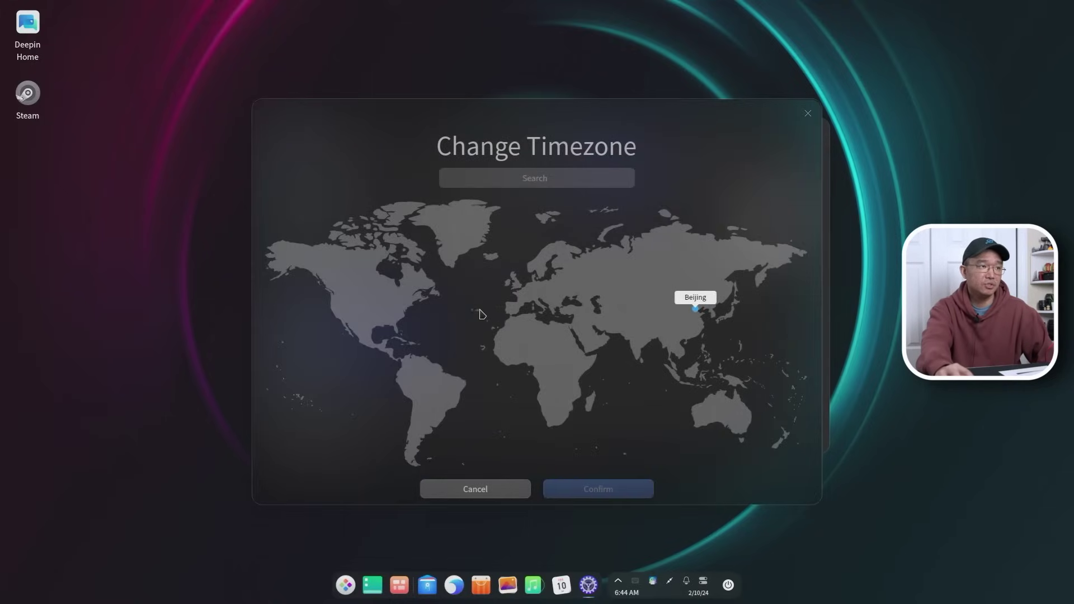
pyautogui.click(412, 312)
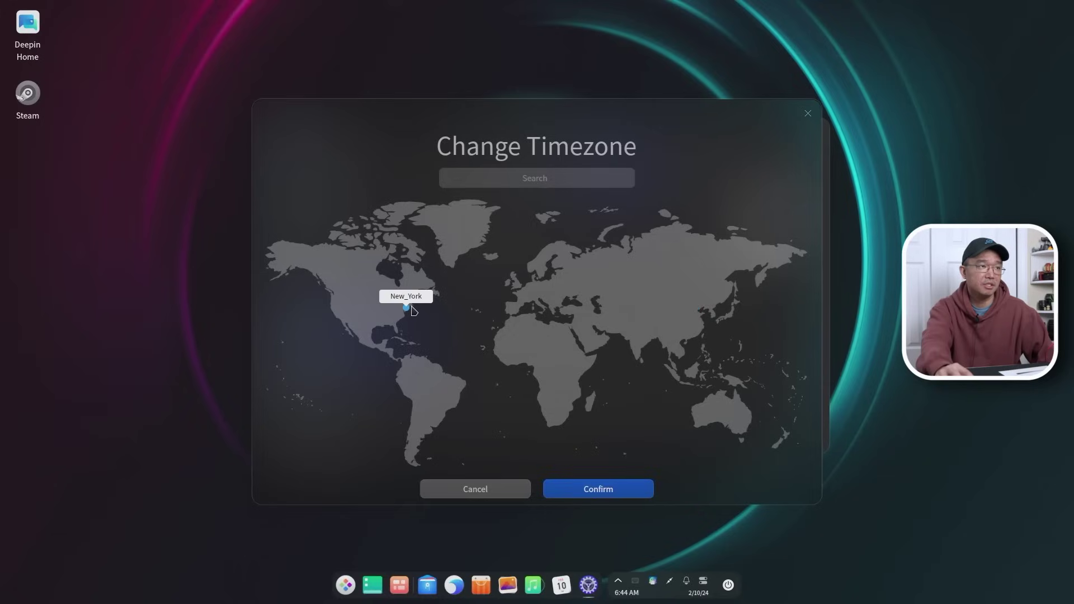
pyautogui.click(571, 488)
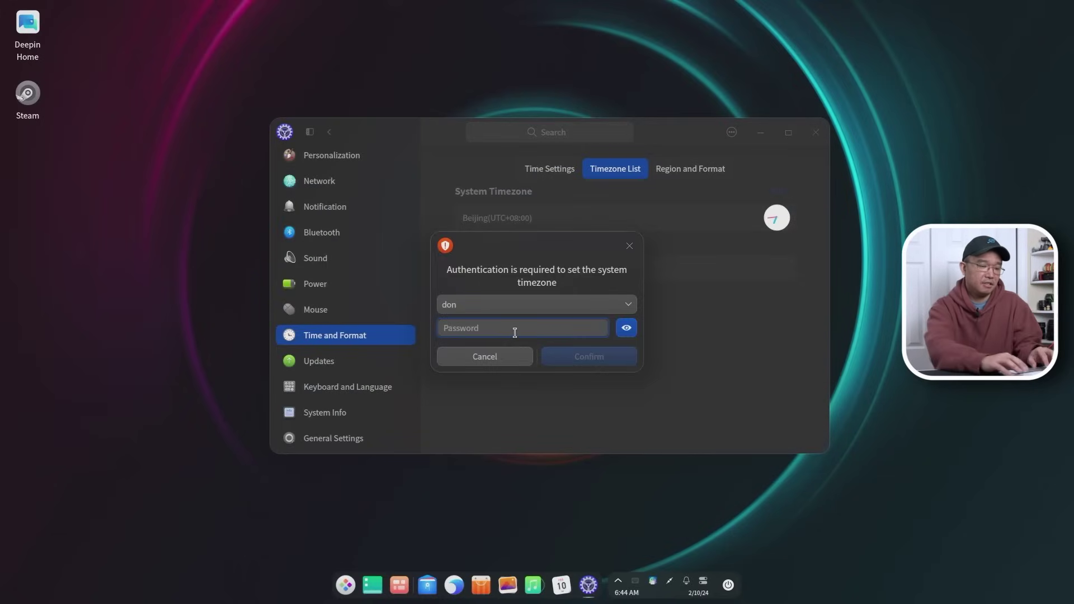
pyautogui.write('******')
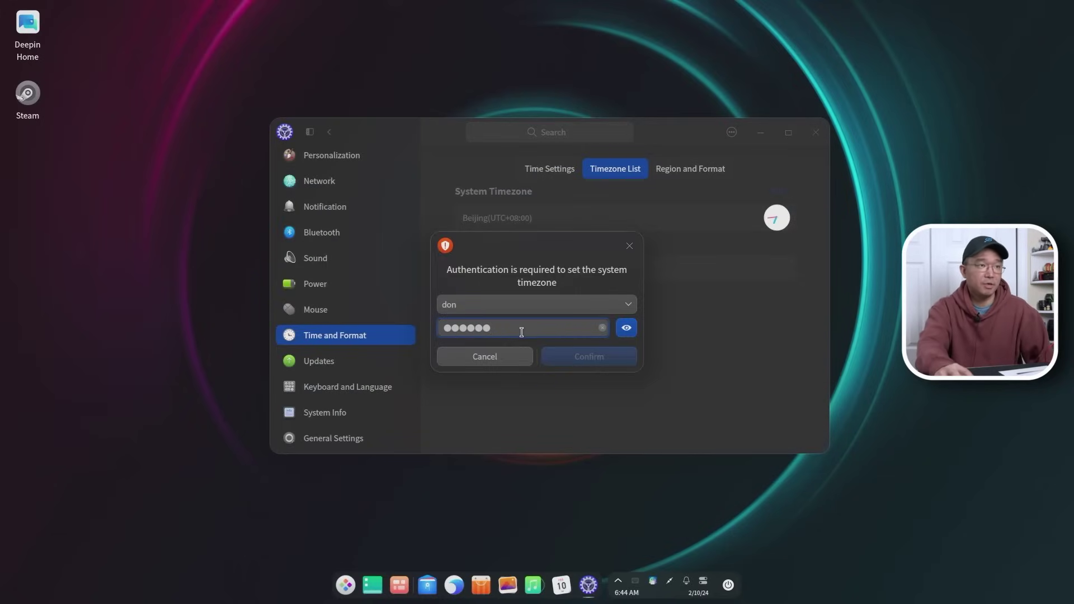
pyautogui.press('Return')
# Review the Region and Format options and the date and time format details
pyautogui.click(669, 177)
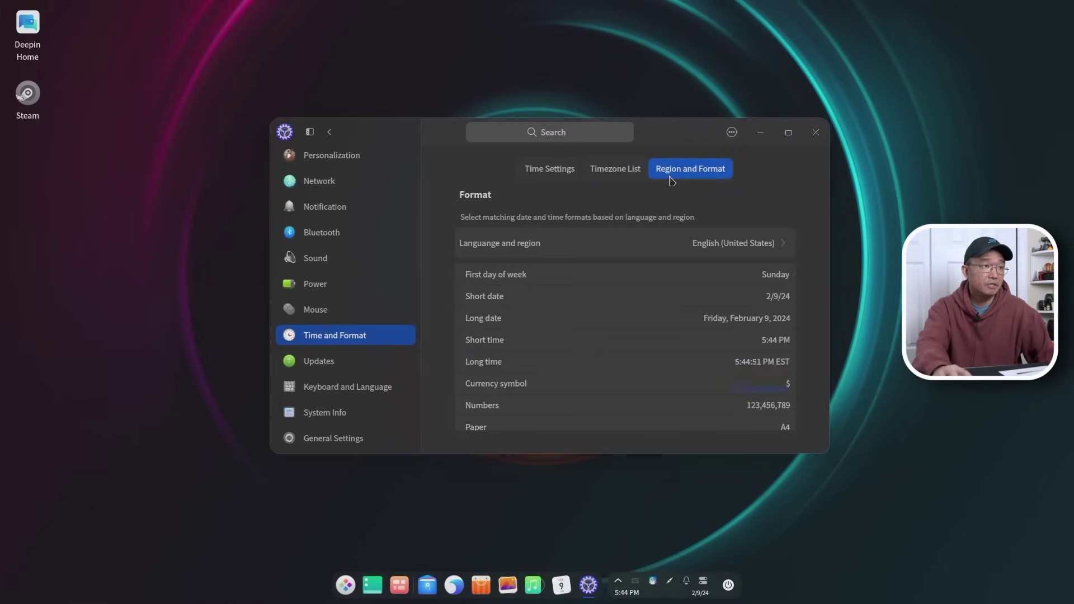
pyautogui.click(617, 177)
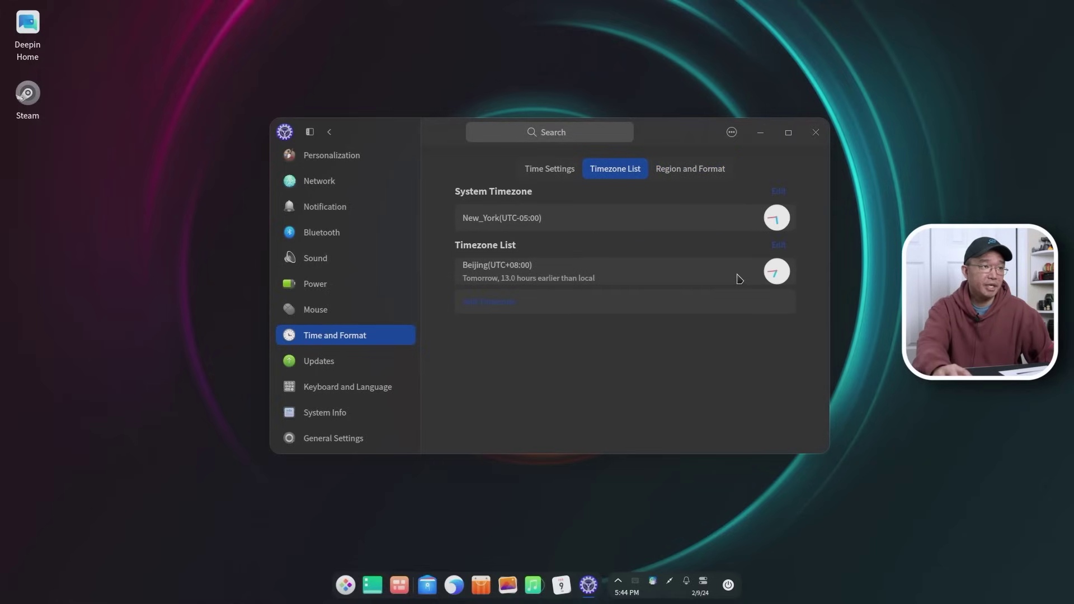
pyautogui.click(701, 169)
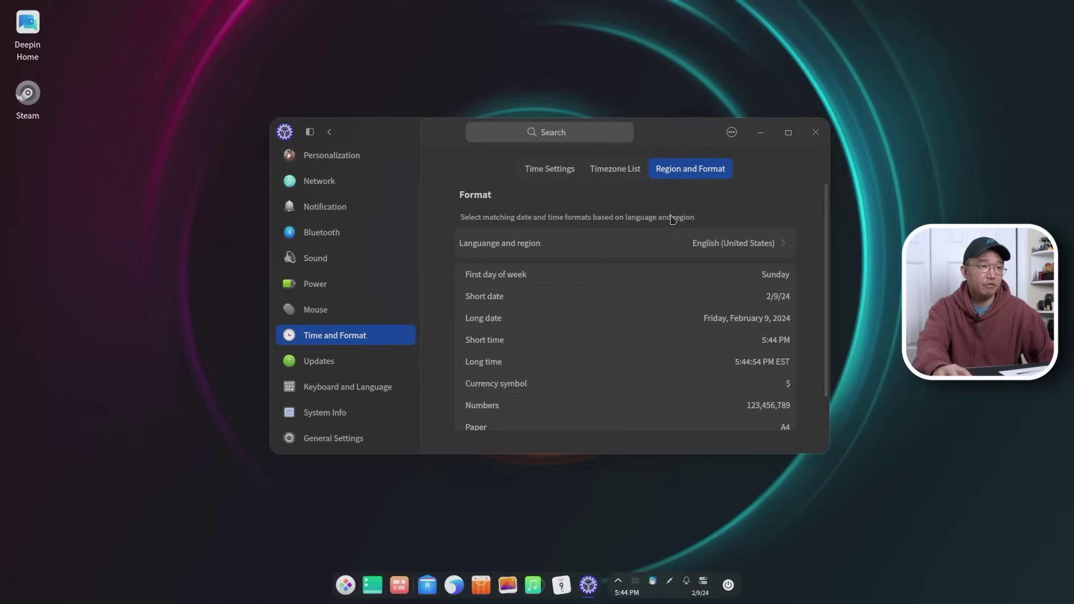
# Browse the Mouse (pointer speed and scrolling), Power, Sound, Bluetooth and Notification settings pages
pyautogui.click(334, 311)
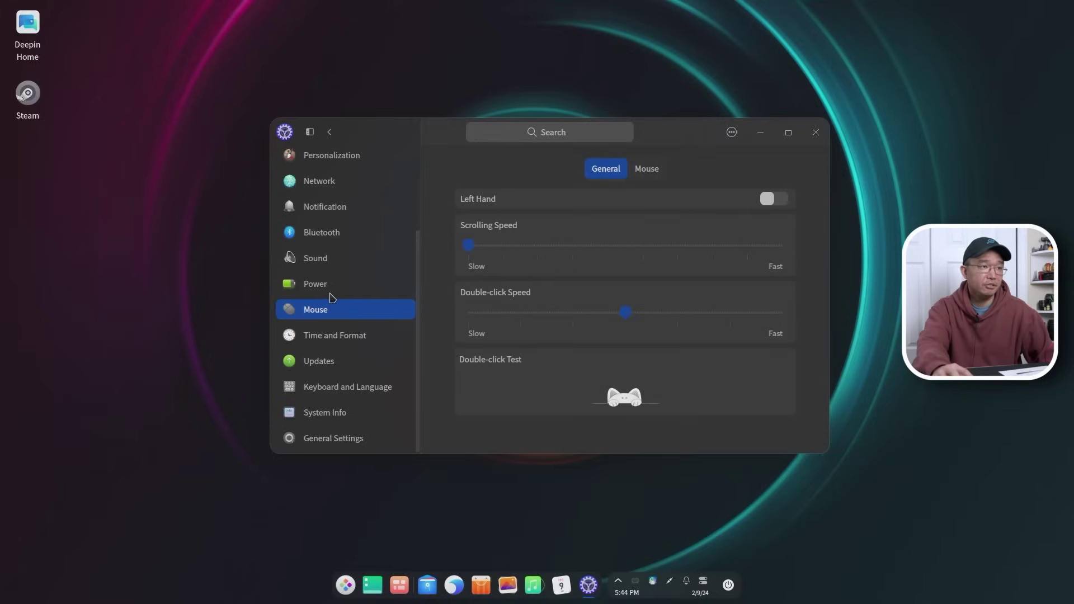
pyautogui.click(645, 168)
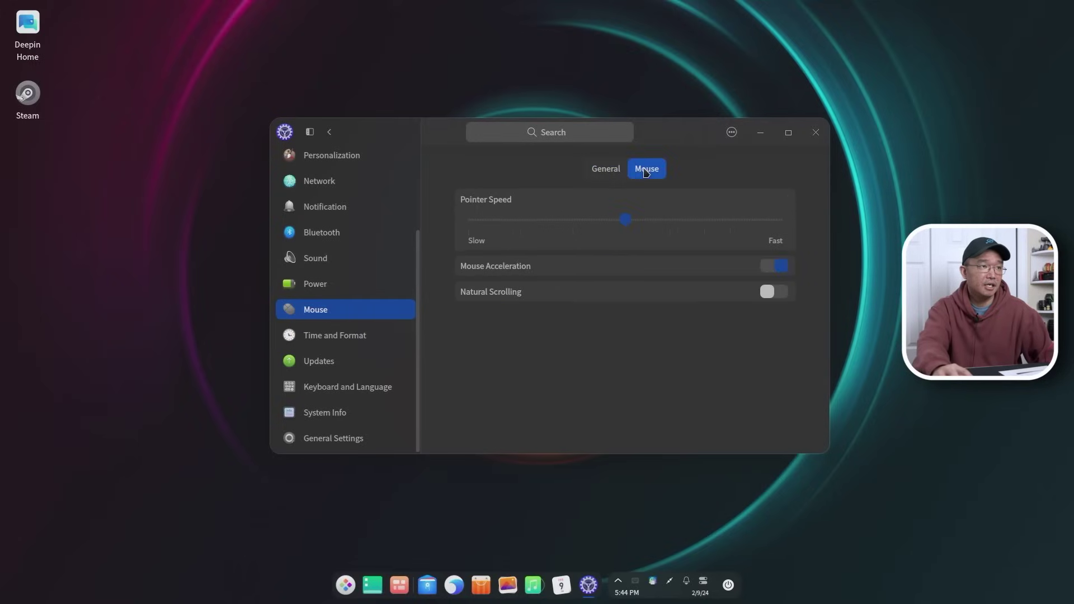
pyautogui.click(336, 285)
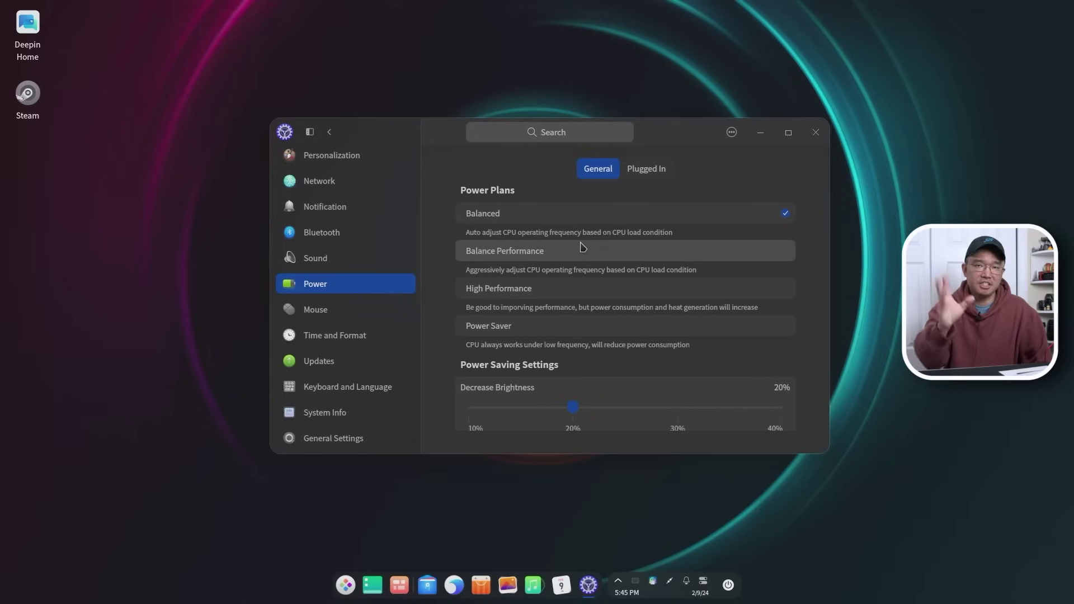
pyautogui.click(377, 258)
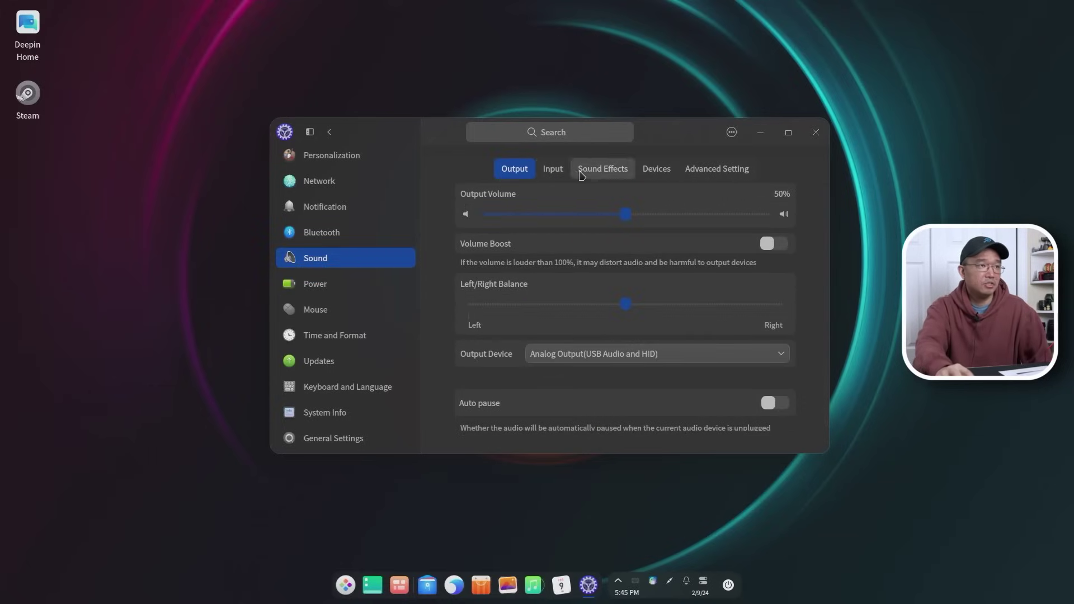
pyautogui.click(303, 238)
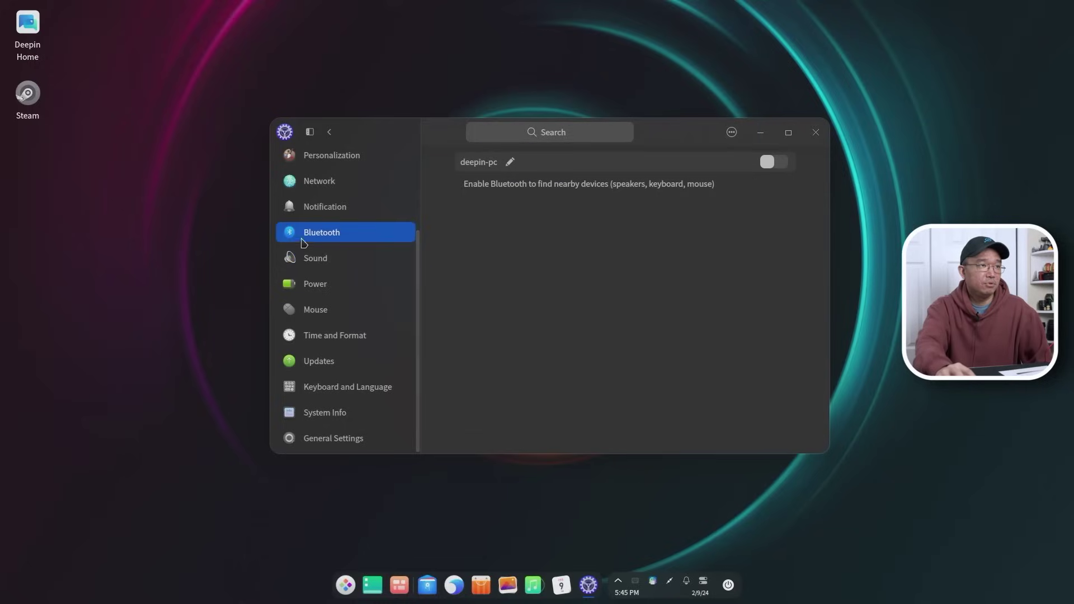
pyautogui.click(326, 212)
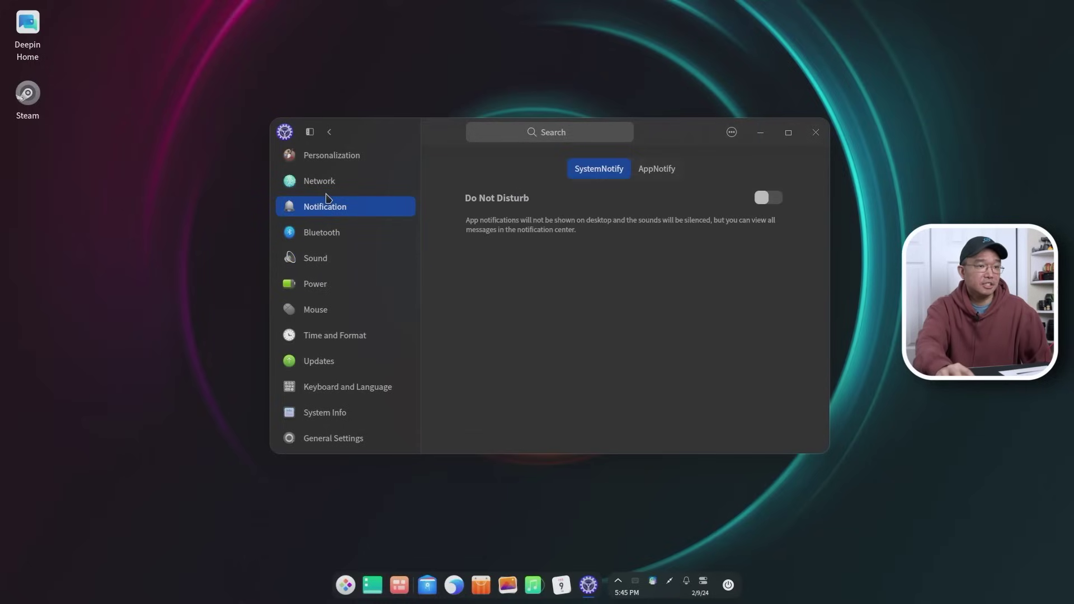
# Toggle the notification center open and closed, then go to the Network settings page
pyautogui.click(686, 581)
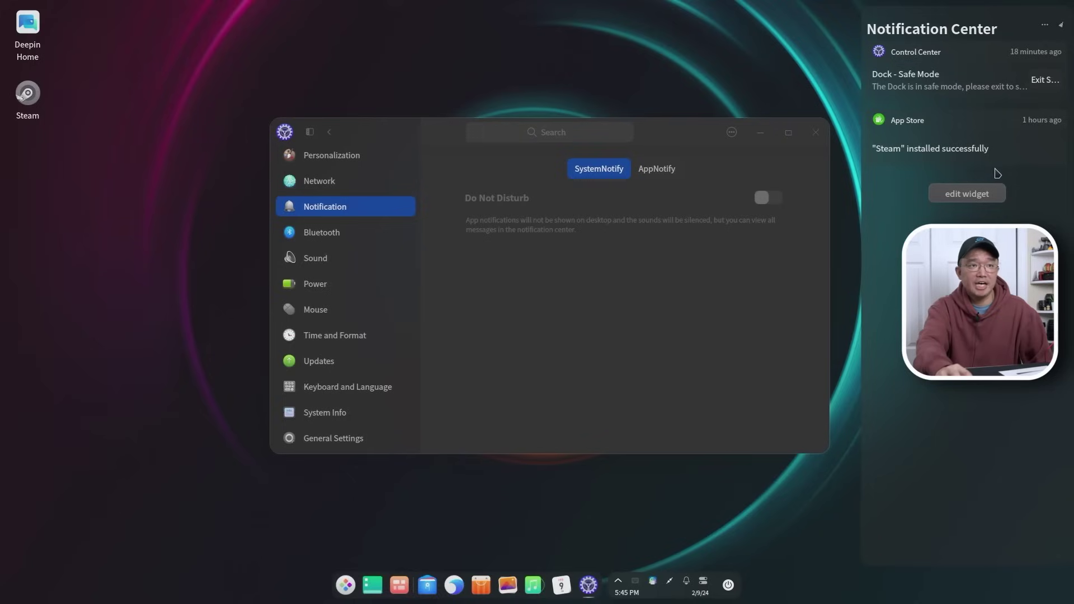
pyautogui.click(687, 582)
pyautogui.click(338, 183)
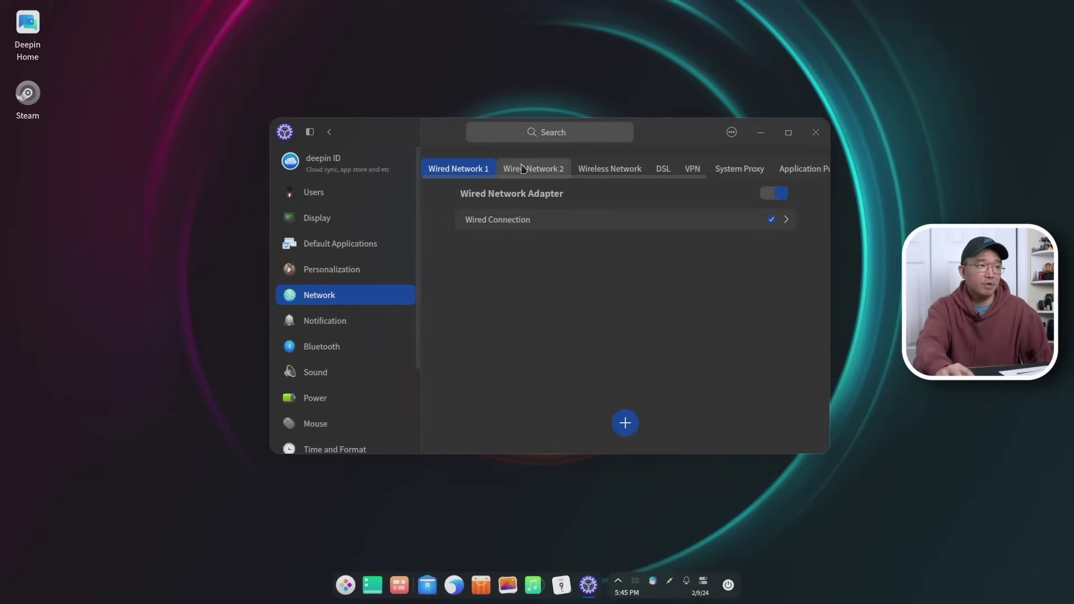
# View Wired Network 2 and the VPN page, then start a new VPN and list its types
pyautogui.click(537, 169)
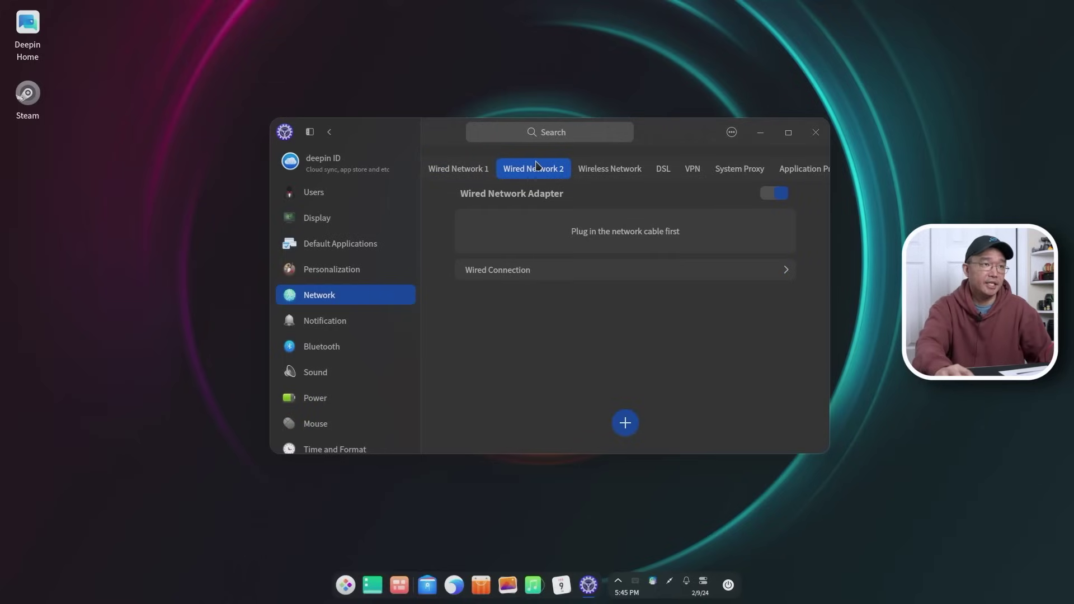
pyautogui.click(694, 170)
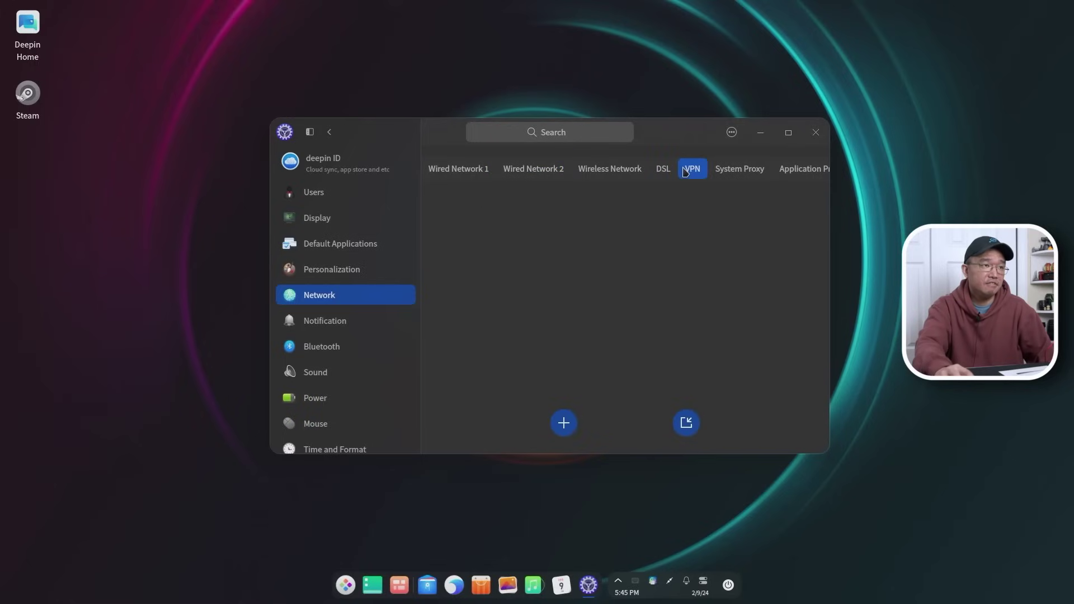
pyautogui.click(565, 424)
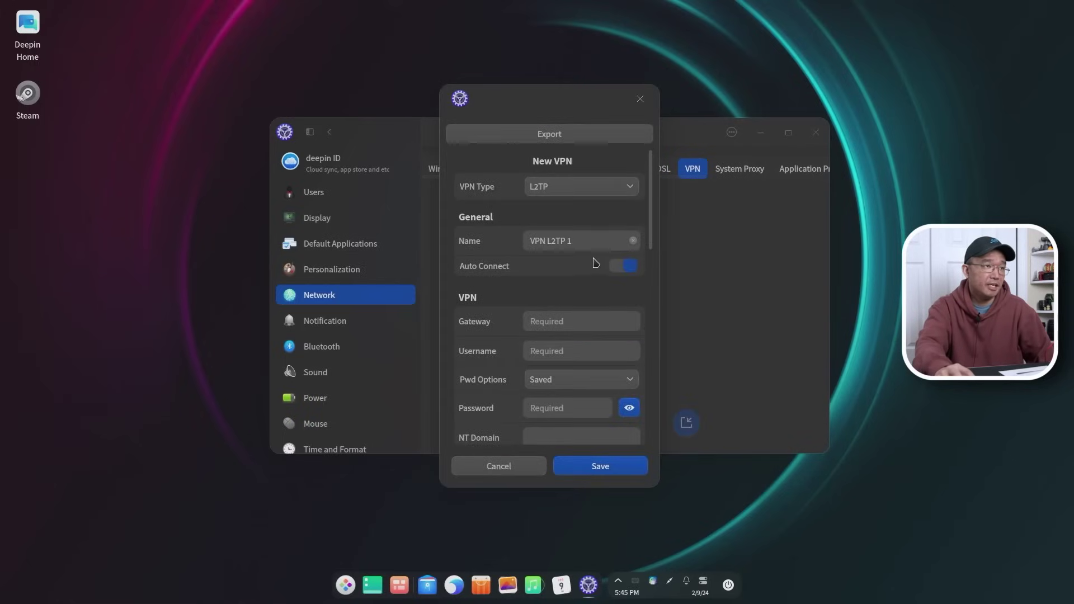
pyautogui.click(621, 190)
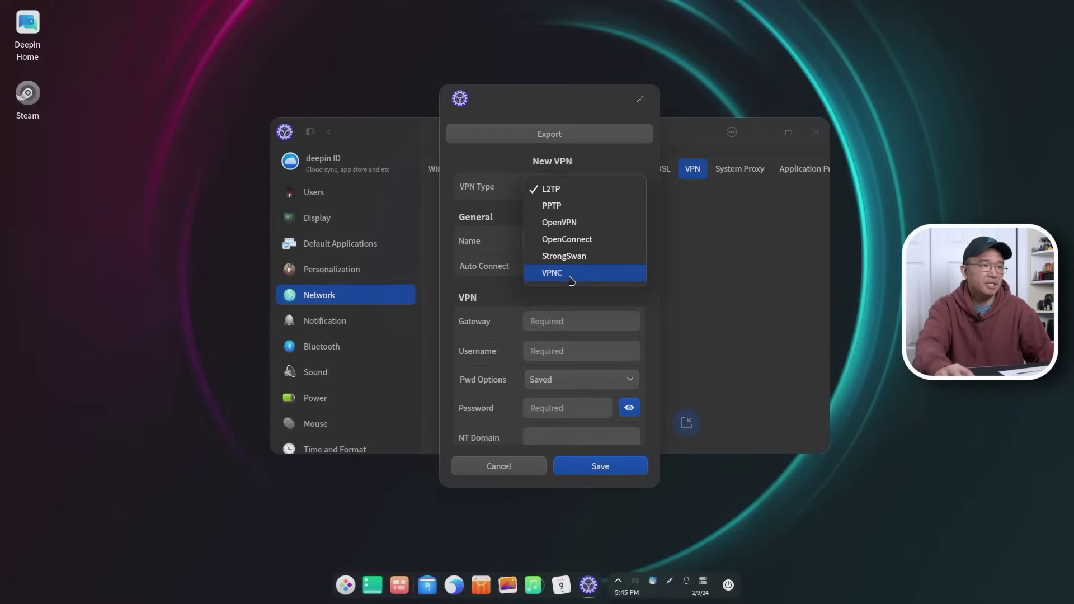
# Leave the VPN type on L2TP, discard the new VPN, and go to Personalization
pyautogui.click(636, 107)
pyautogui.click(638, 101)
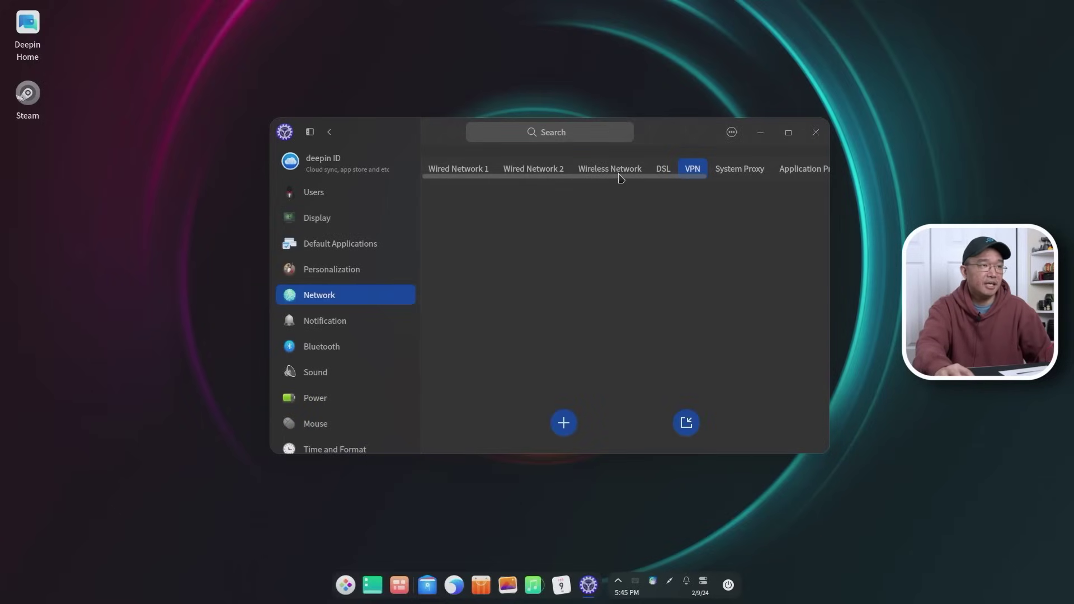
pyautogui.click(338, 270)
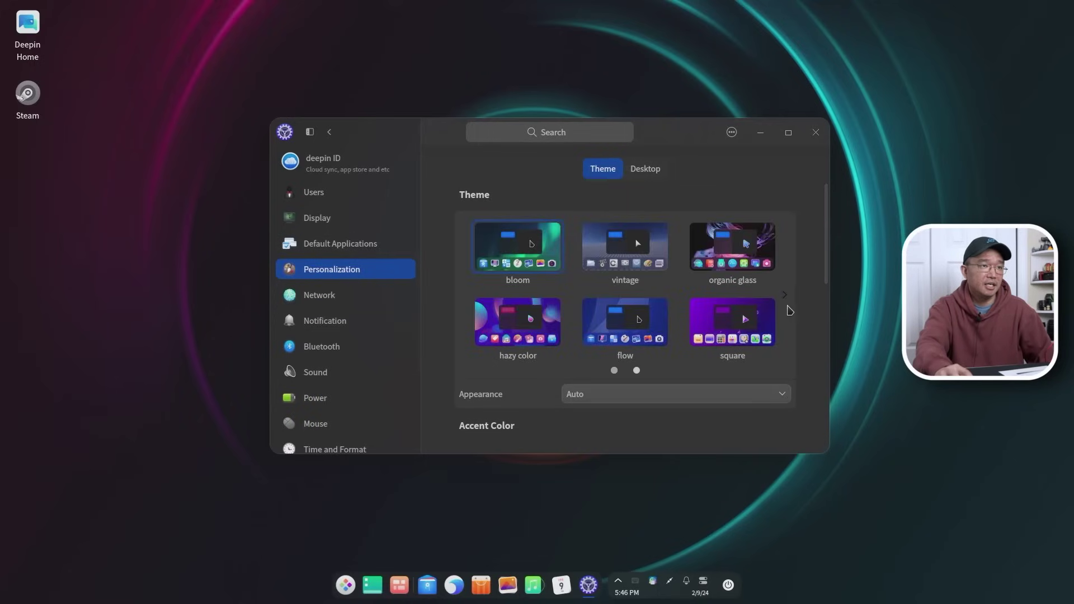
# Page through the themes, then check the Video default applications
pyautogui.click(785, 299)
pyautogui.click(337, 244)
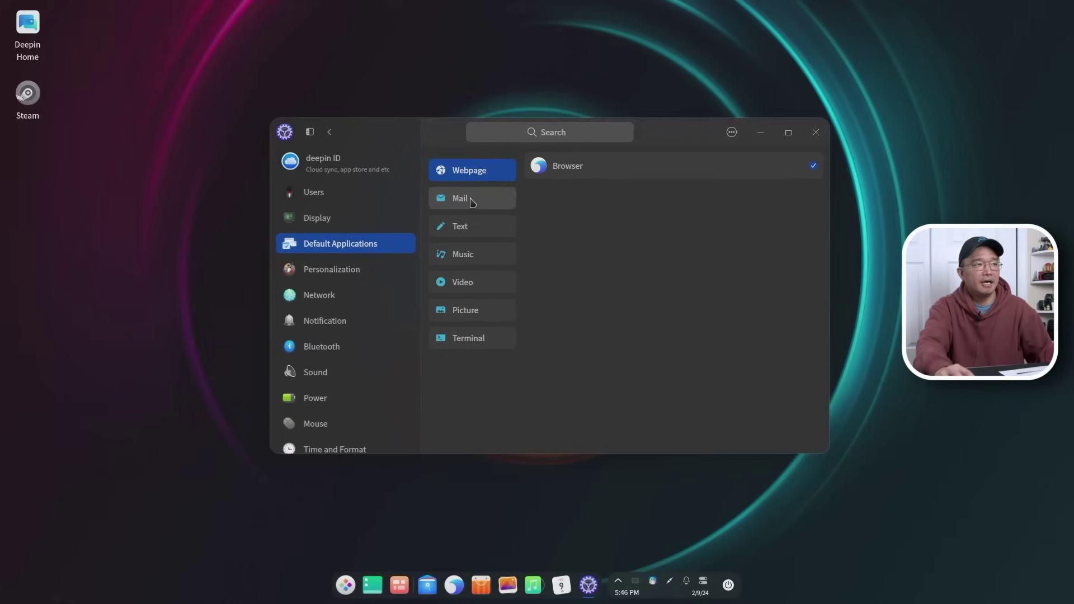
pyautogui.click(472, 278)
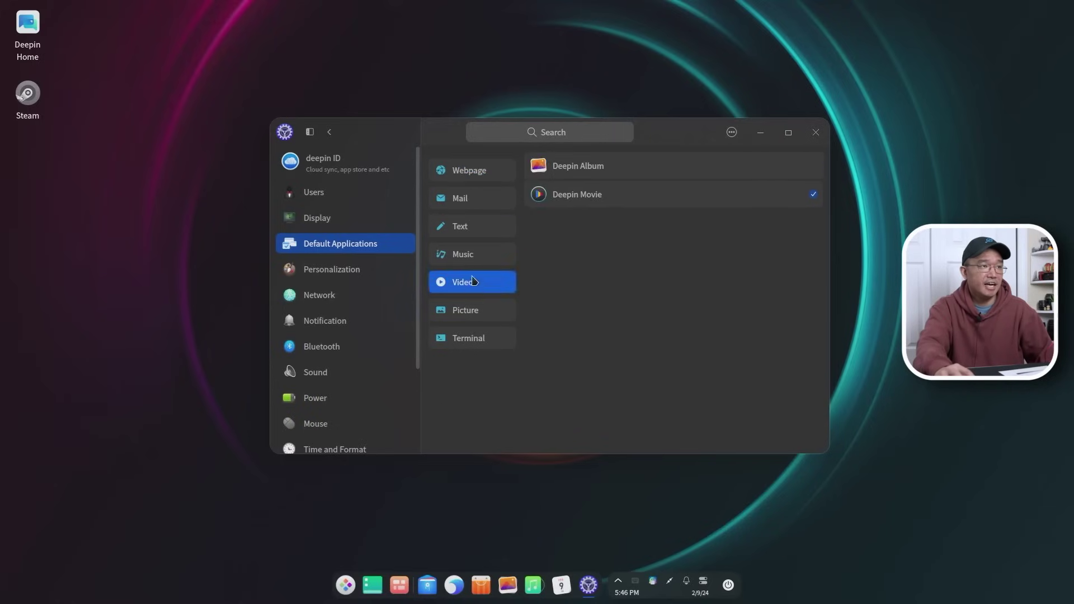
# Look over Display settings, then open the Users page's avatar picker and scroll its choices
pyautogui.click(321, 218)
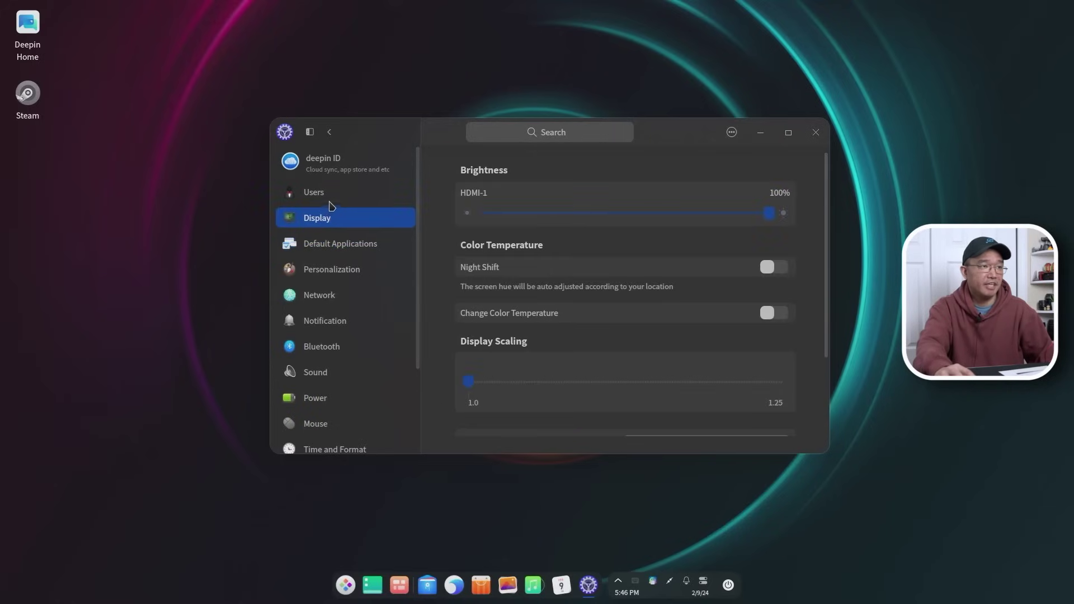
pyautogui.scroll(-2, 691, 330)
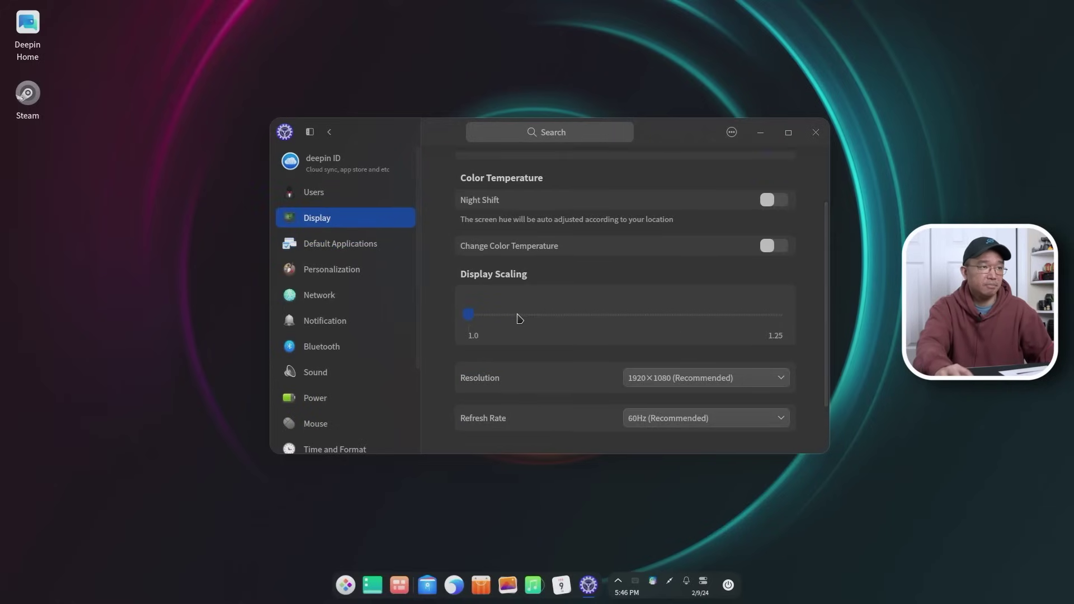
pyautogui.click(334, 194)
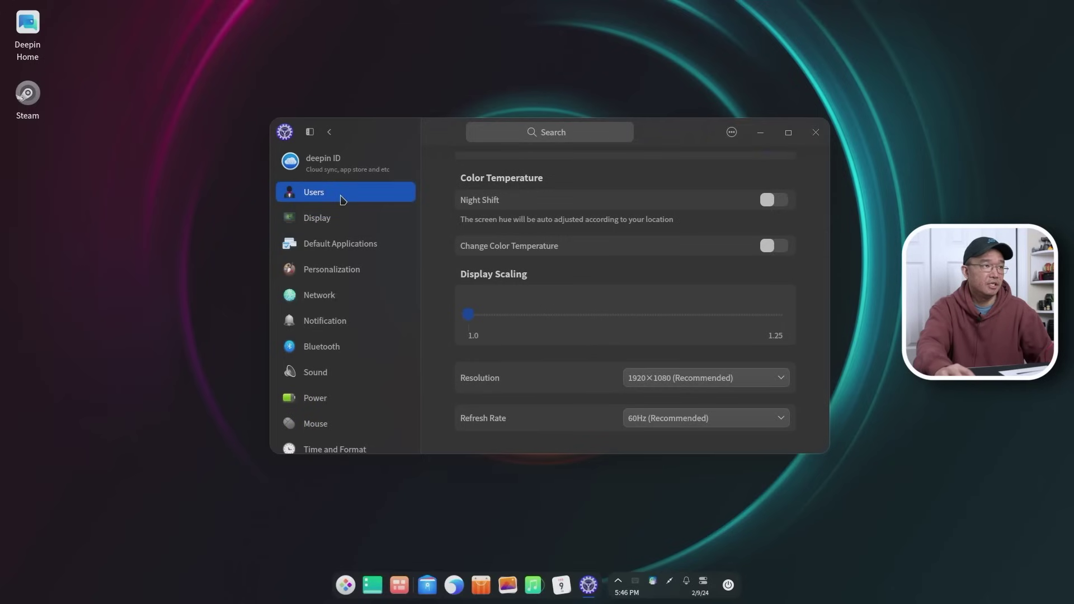
pyautogui.click(650, 229)
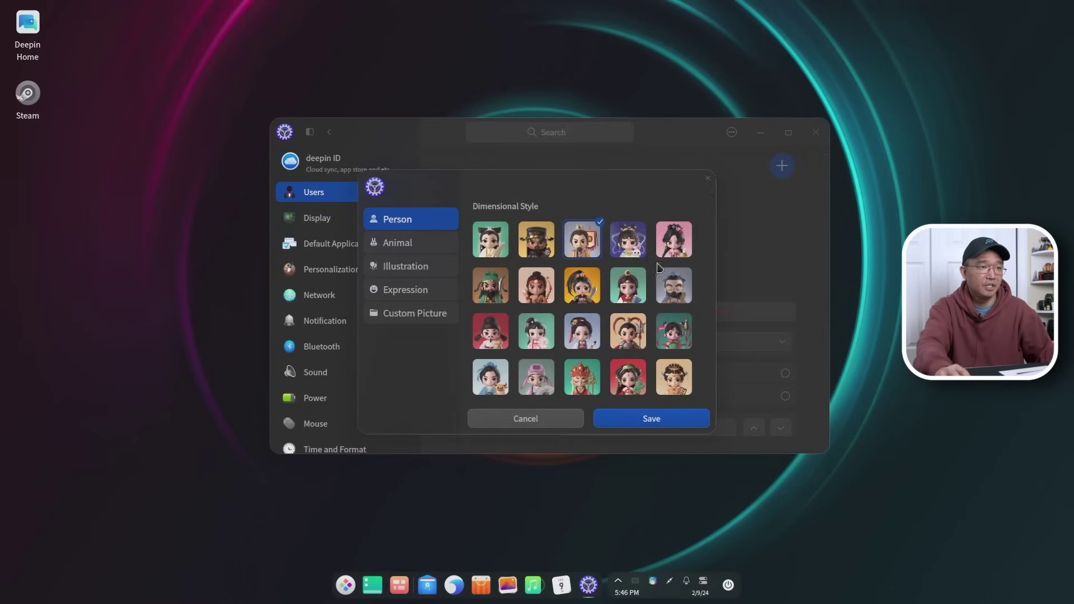
pyautogui.scroll(-5, 662, 275)
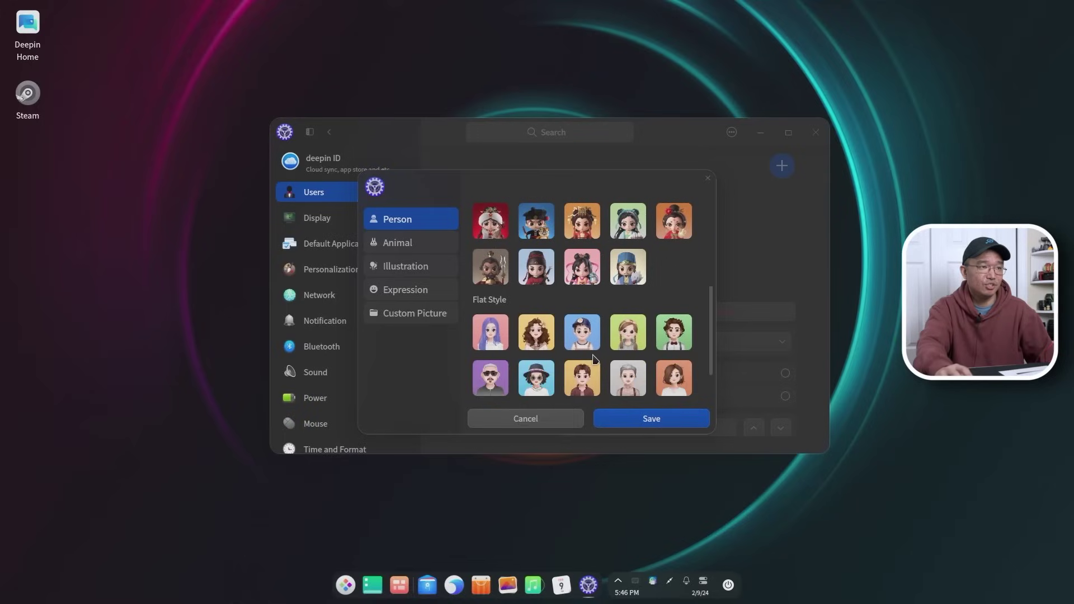
pyautogui.scroll(5, 594, 359)
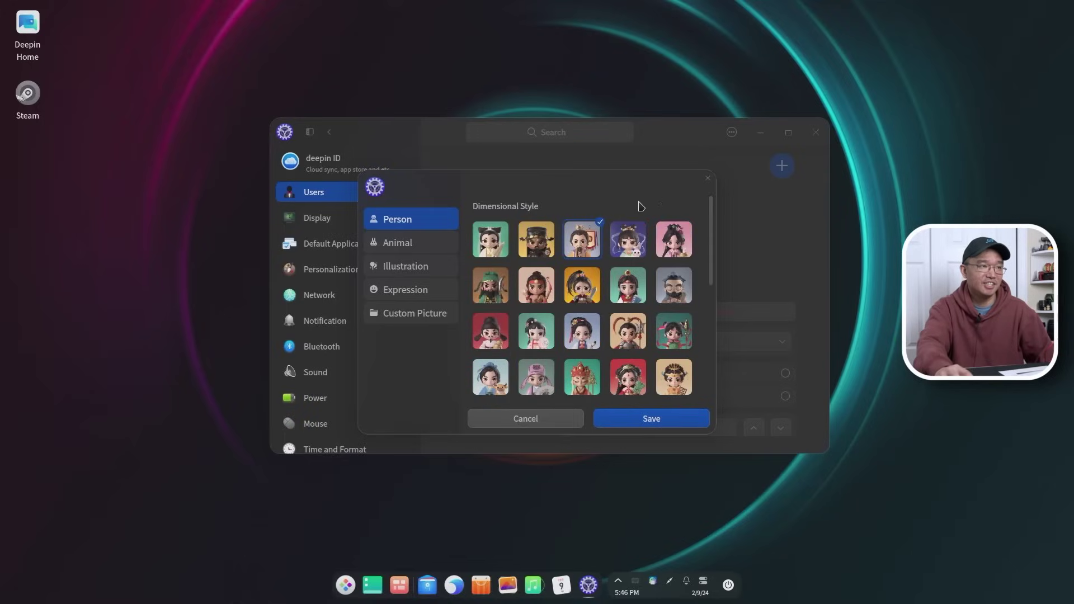
# Show the app launcher with the Super key, then dismiss it
pyautogui.press('super+d')
pyautogui.press('super')
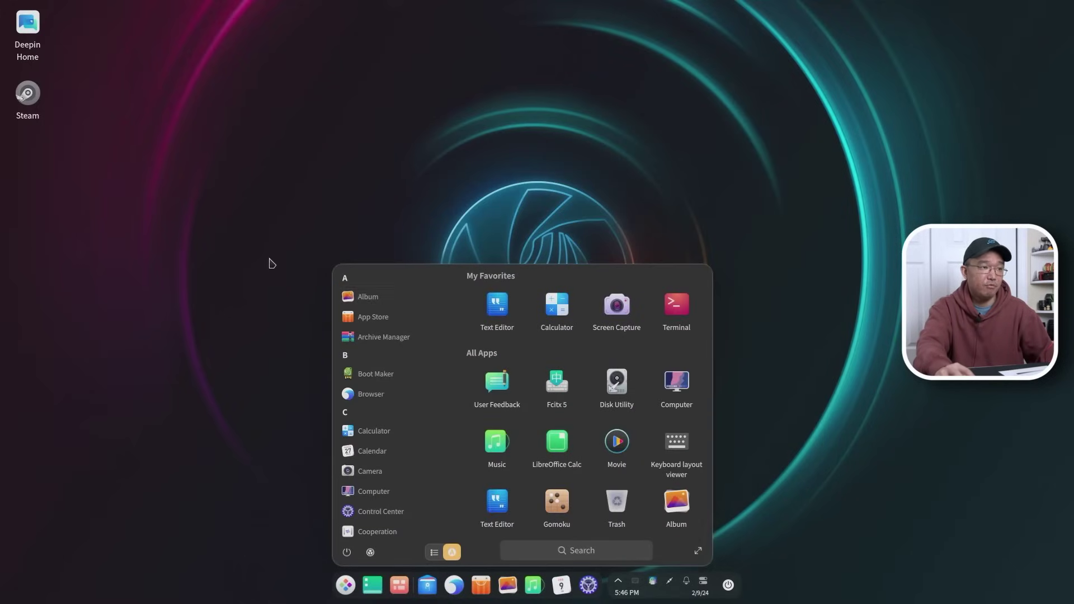
pyautogui.click(274, 263)
# In File Manager, open Pictures › Wallpapers and bring up the context menu for abc-123.jpg
pyautogui.click(427, 585)
pyautogui.moveTo(432, 588)
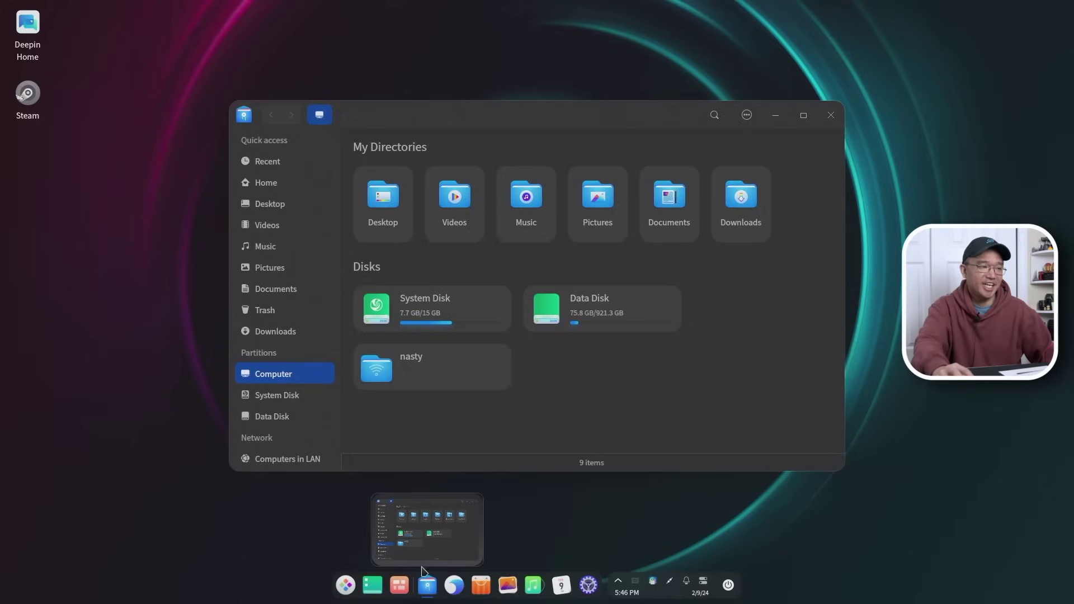
pyautogui.click(274, 264)
pyautogui.doubleClick(390, 161)
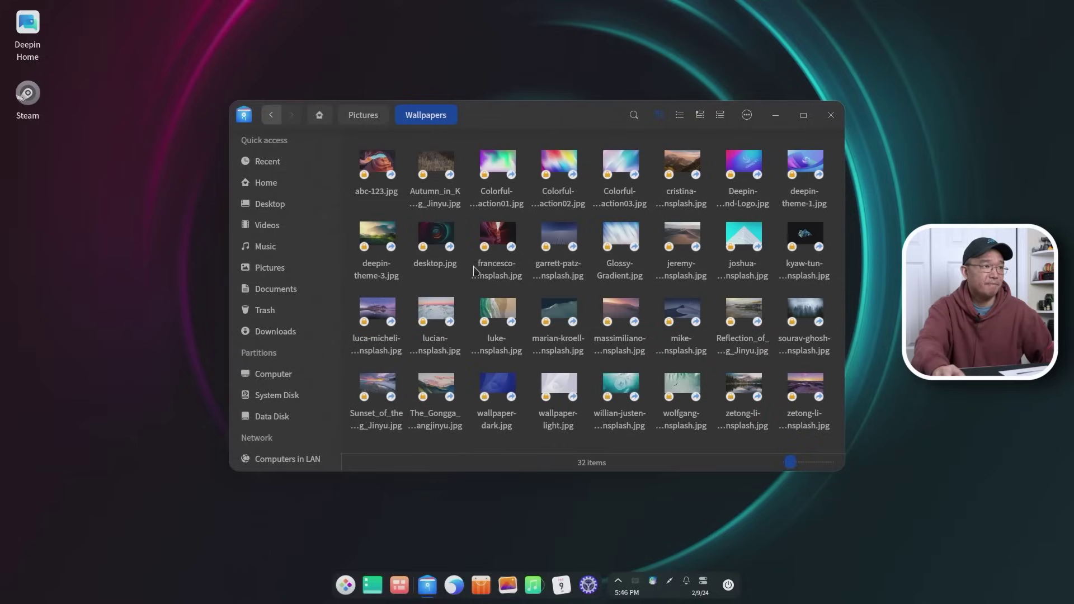
pyautogui.rightClick(391, 160)
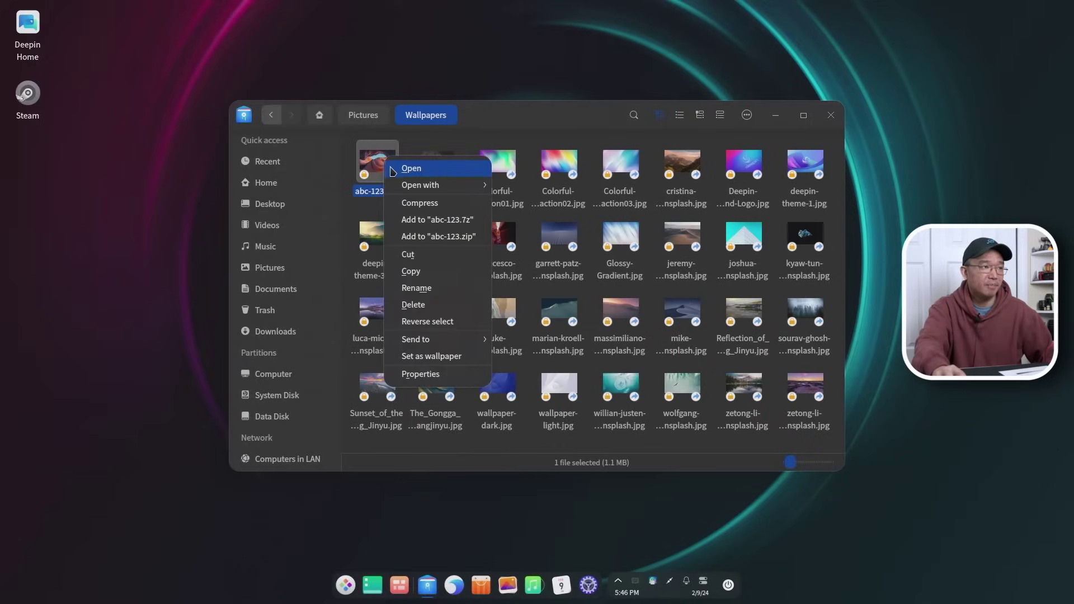
# Open abc-123.jpg in Image Viewer, zoom it, and move the window up and right
pyautogui.moveTo(442, 184)
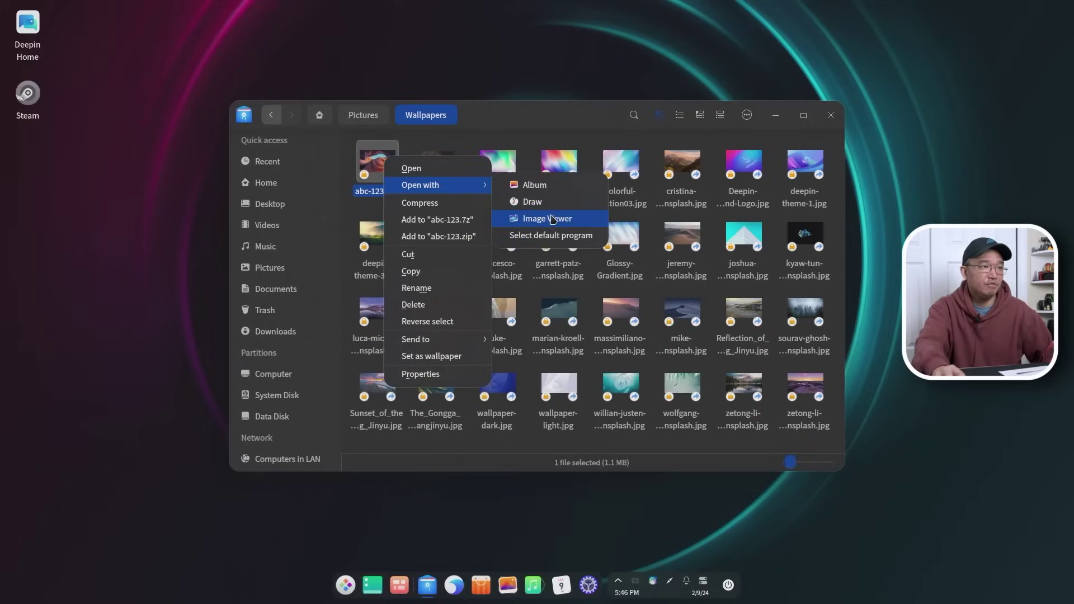
pyautogui.click(524, 219)
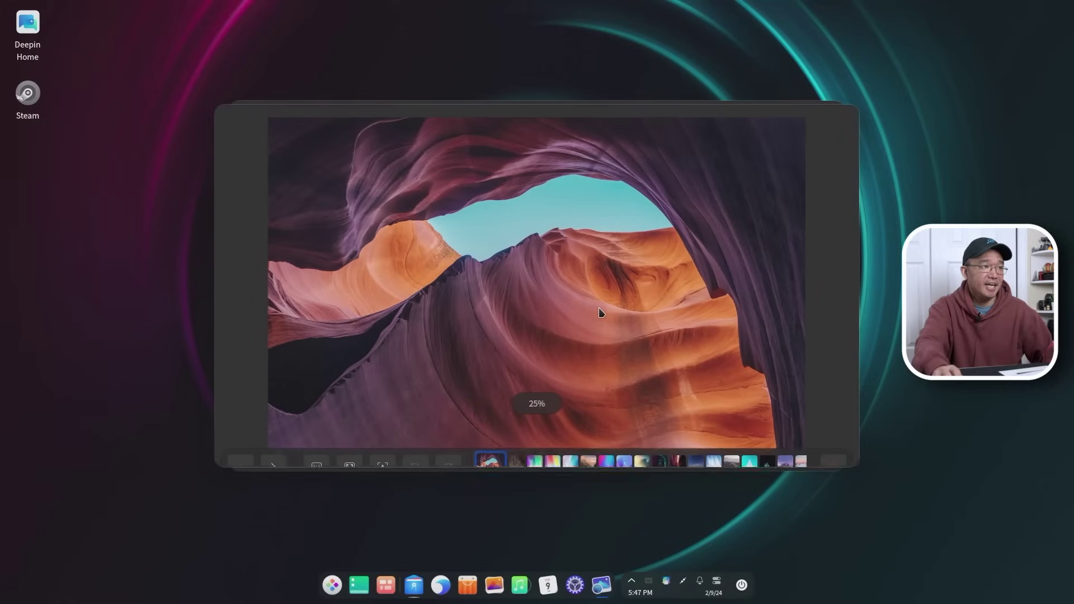
pyautogui.scroll(1, 600, 312)
pyautogui.scroll(-1, 599, 312)
pyautogui.scroll(2, 599, 311)
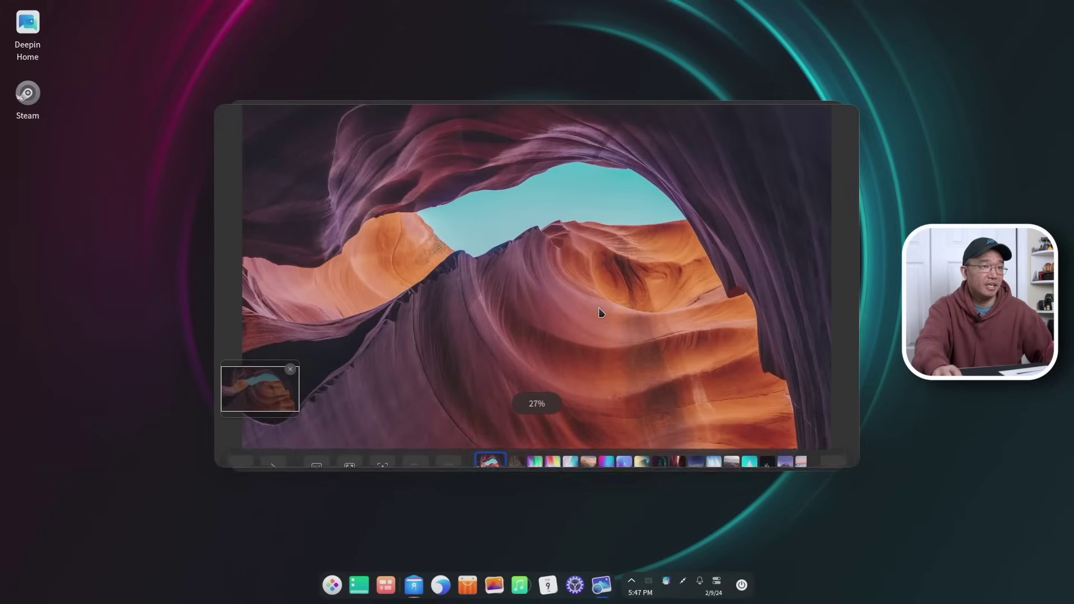
pyautogui.moveTo(852, 120)
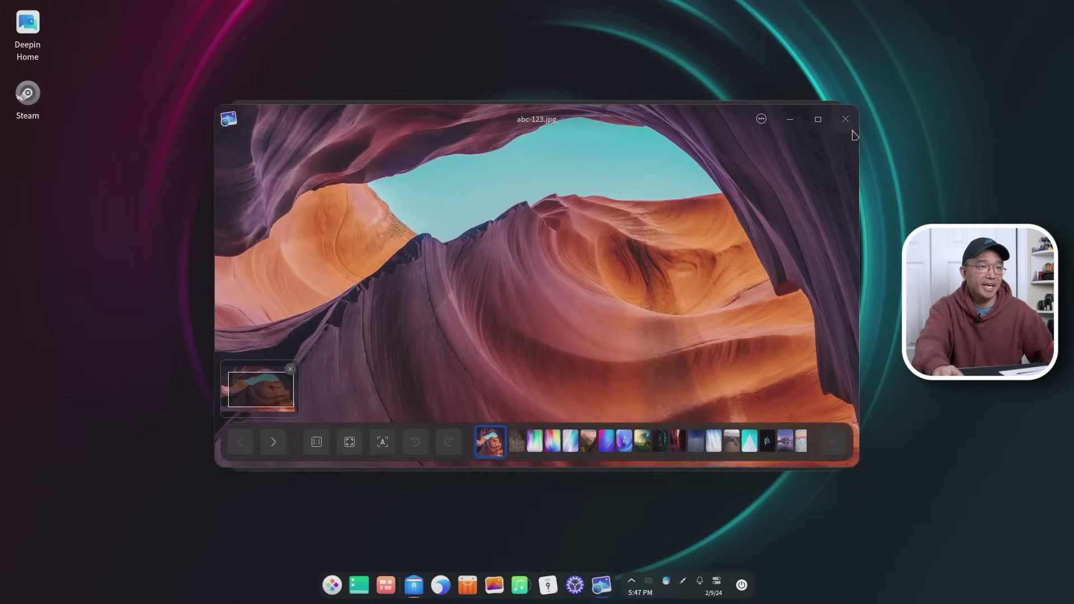
pyautogui.moveTo(600, 118); pyautogui.dragTo(757, 61)
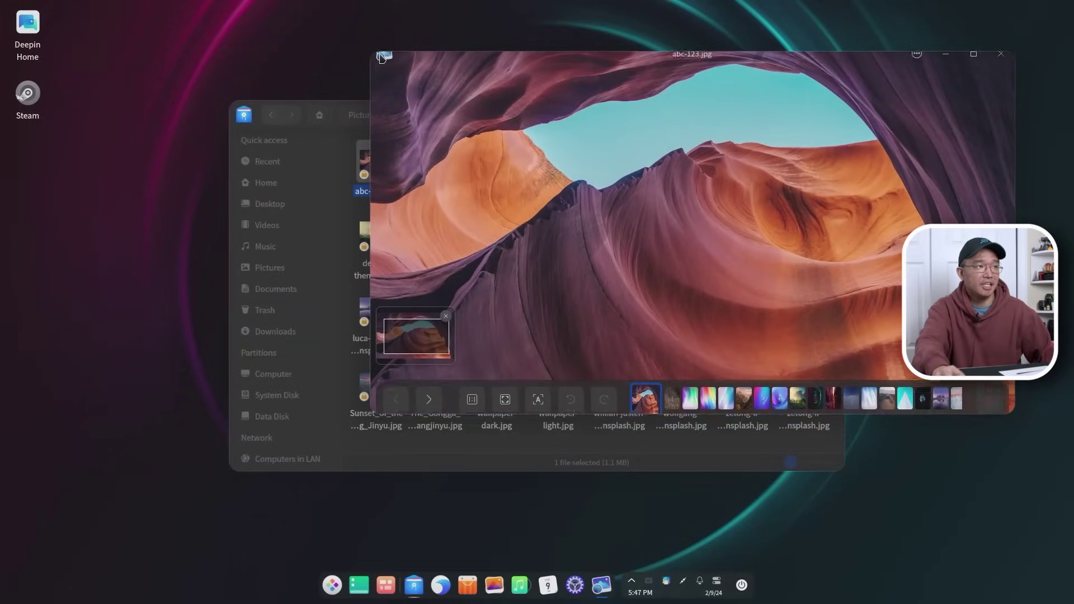
# Zoom in and pan around the photo, then step through Colorful-Abstraction03.jpg to Colorful-Abstraction02.jpg
pyautogui.scroll(2, 697, 206)
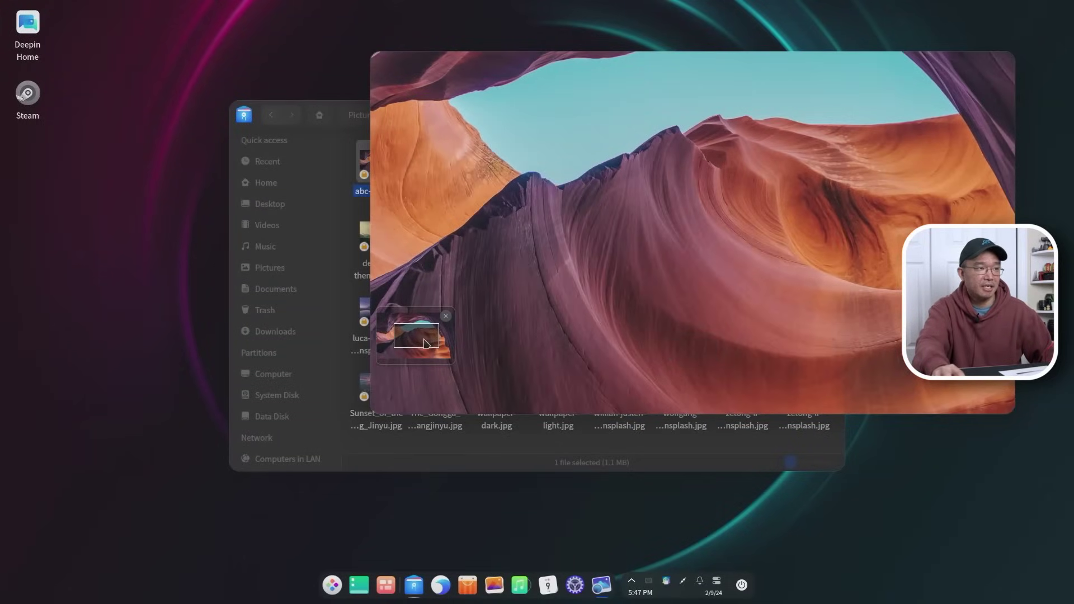
pyautogui.scroll(3, 692, 321)
pyautogui.moveTo(604, 291); pyautogui.dragTo(497, 377)
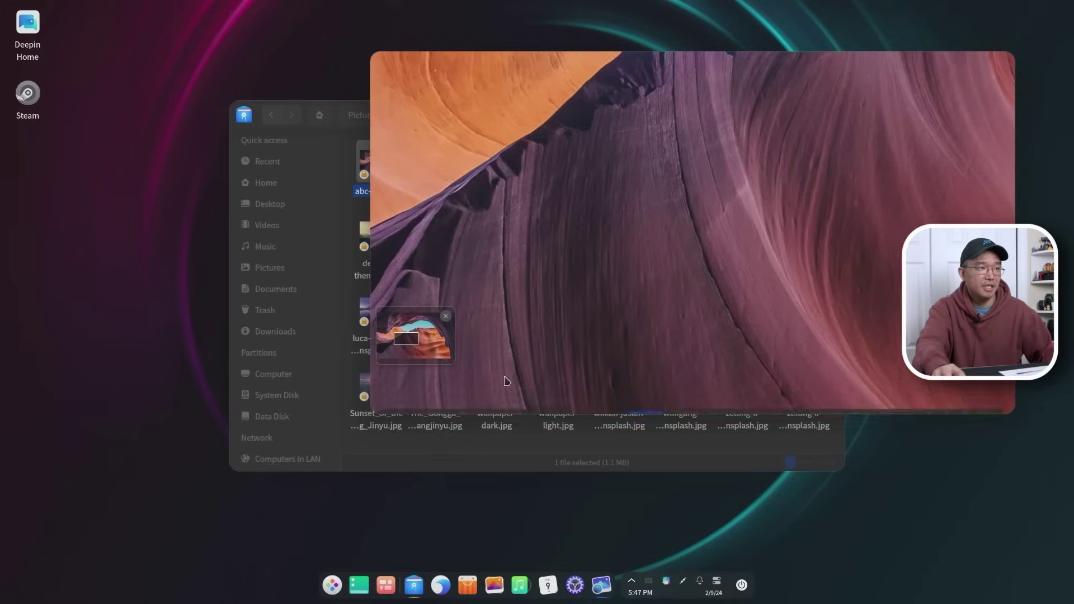
pyautogui.click(434, 345)
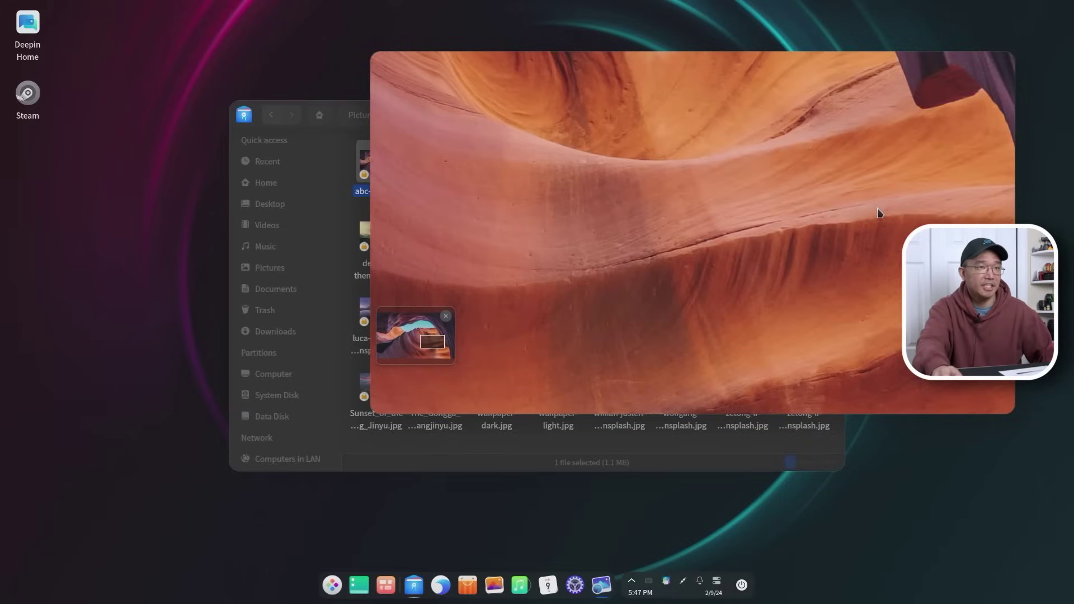
pyautogui.scroll(-5, 872, 184)
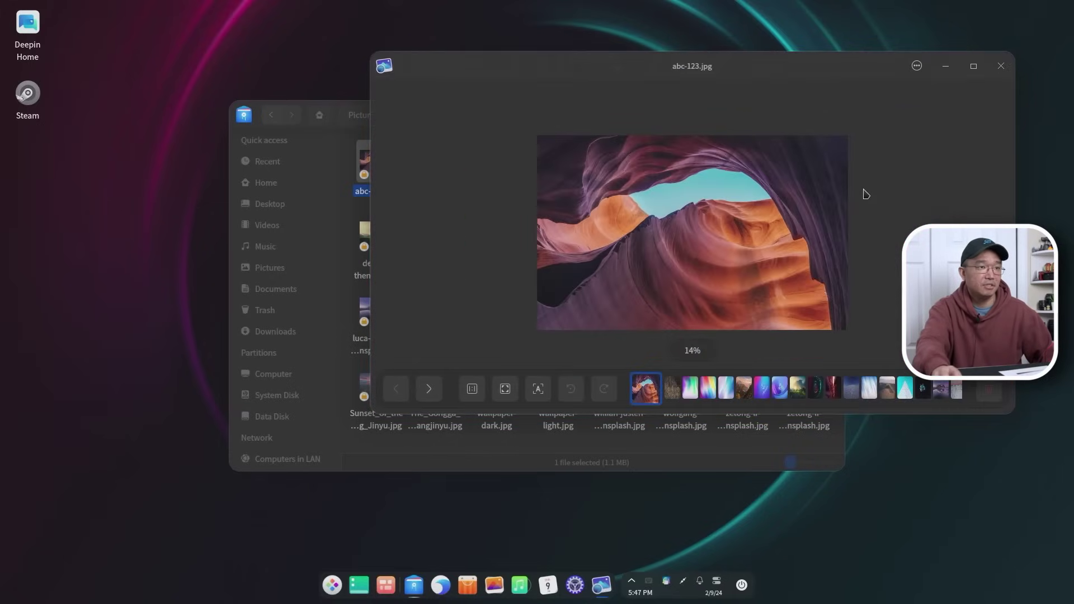
pyautogui.click(727, 392)
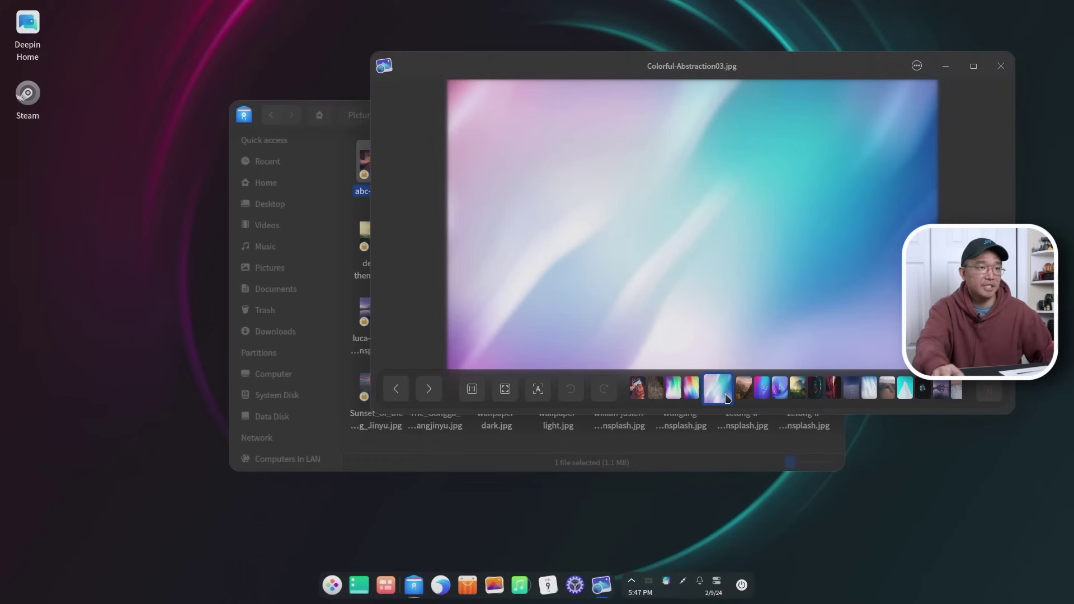
pyautogui.click(697, 393)
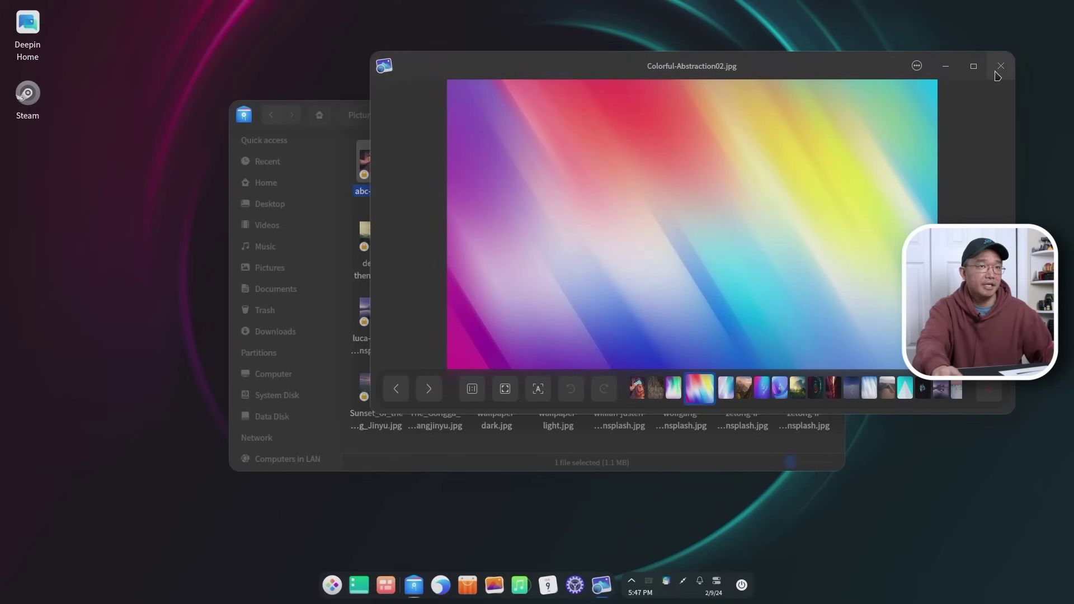
# Close Image Viewer and open abc-123.jpg with Album instead
pyautogui.click(998, 72)
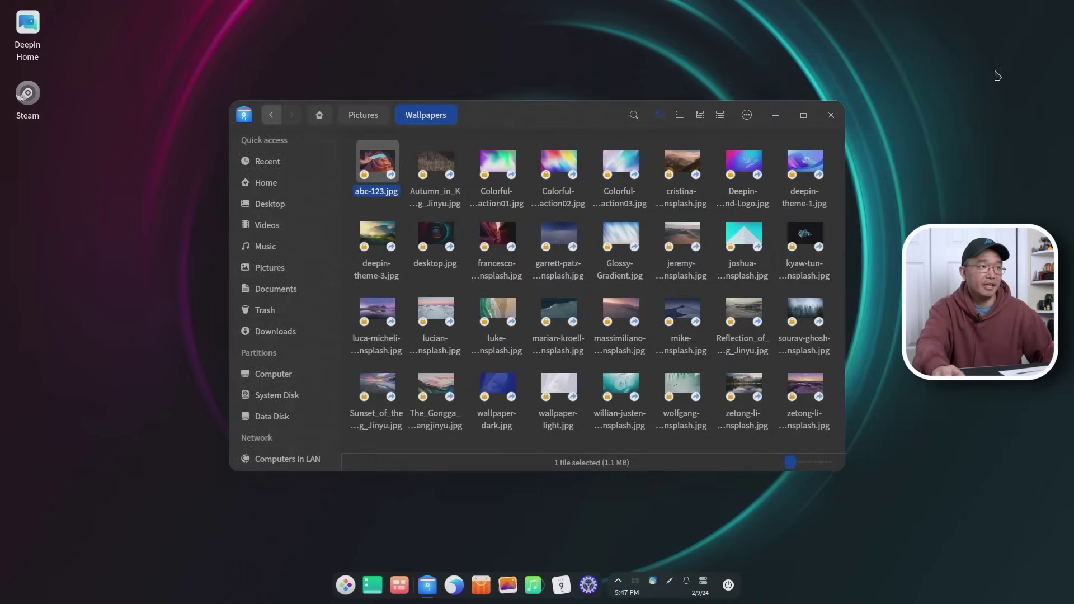
pyautogui.rightClick(390, 164)
pyautogui.moveTo(436, 197)
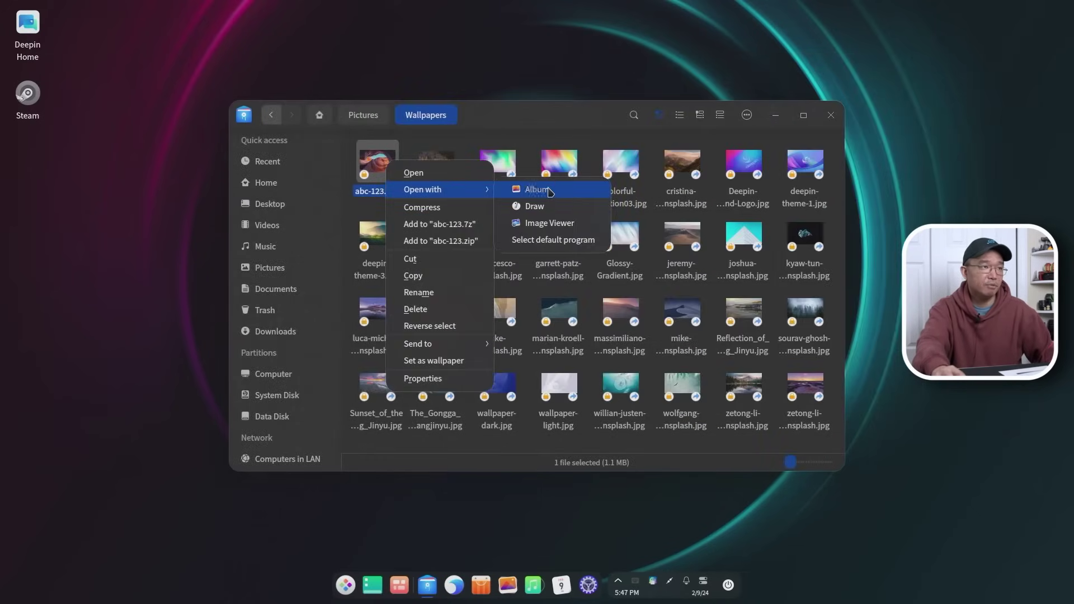
pyautogui.click(549, 223)
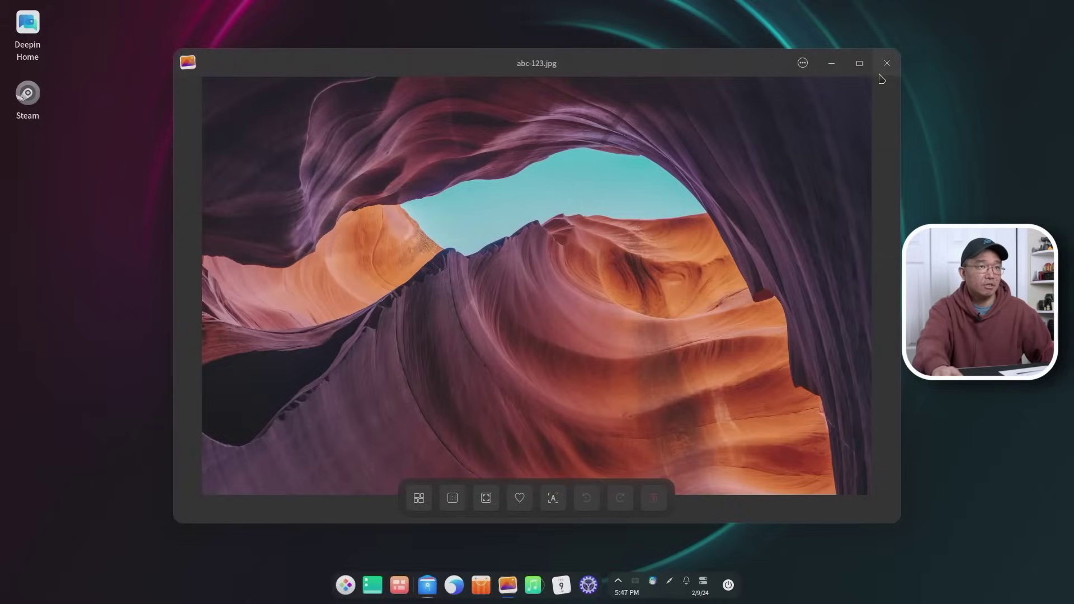
# Go back to the photo library, view Timelines and Albums, then close Album
pyautogui.press('Escape')
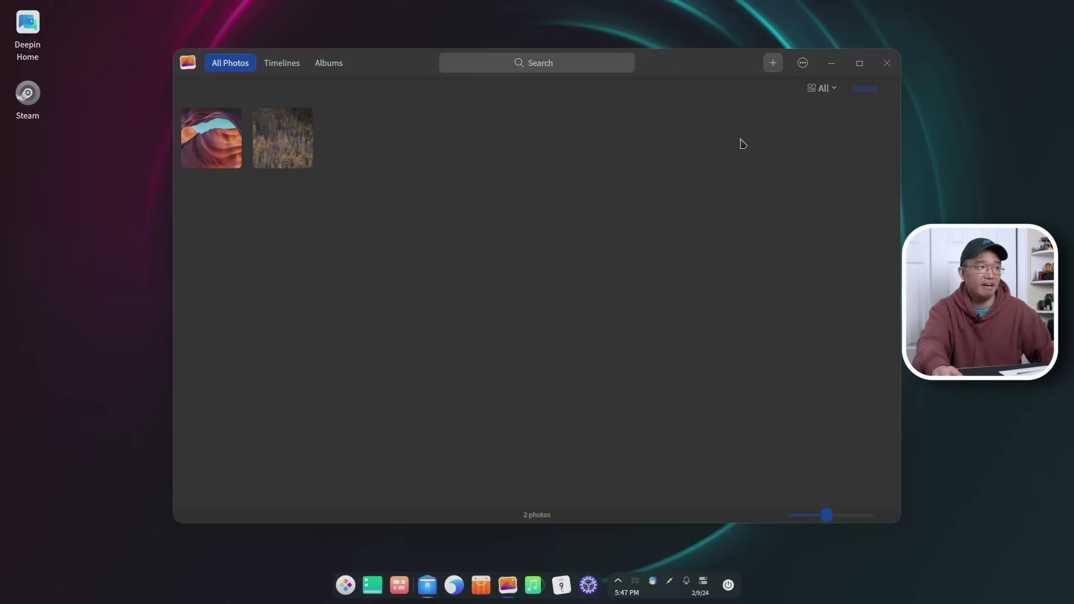
pyautogui.click(282, 64)
pyautogui.click(327, 65)
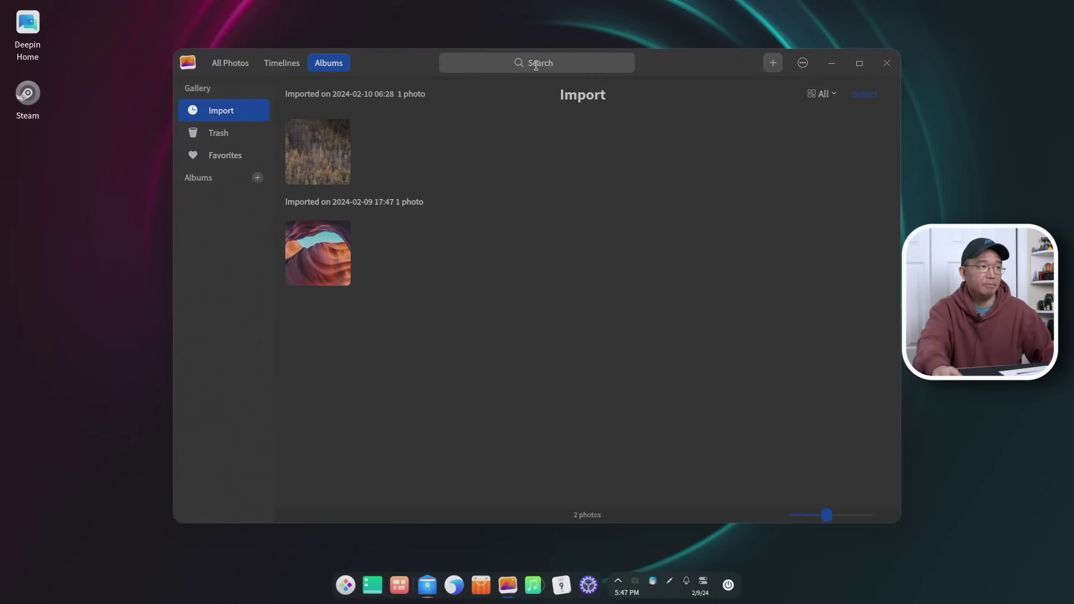
pyautogui.click(886, 63)
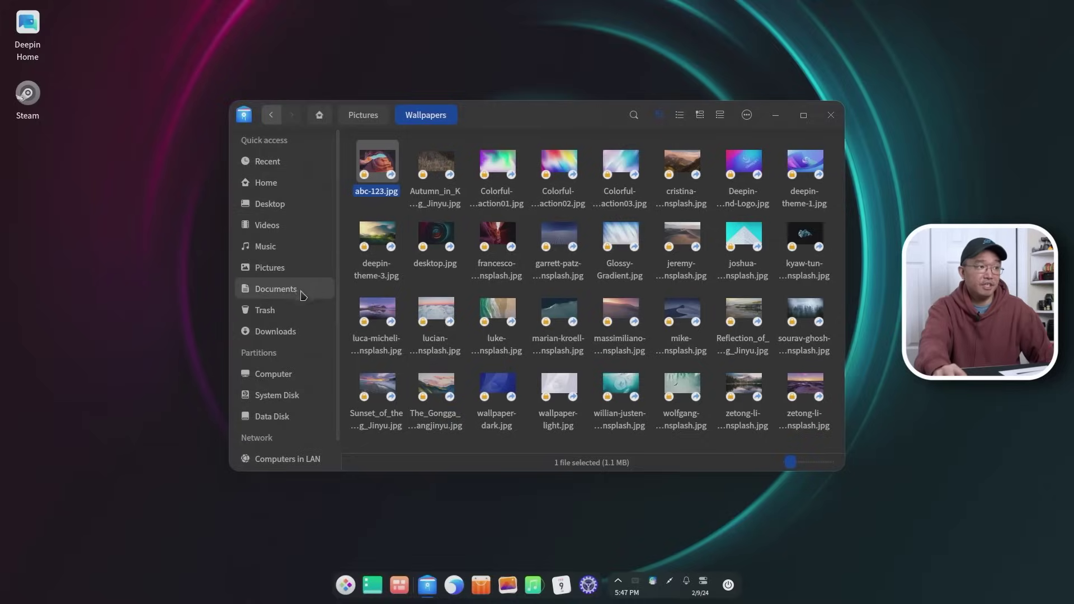
# Open bbb_sunflower_1080p_30fps_normal.mp4 from Downloads in Deepin Movie
pyautogui.click(290, 332)
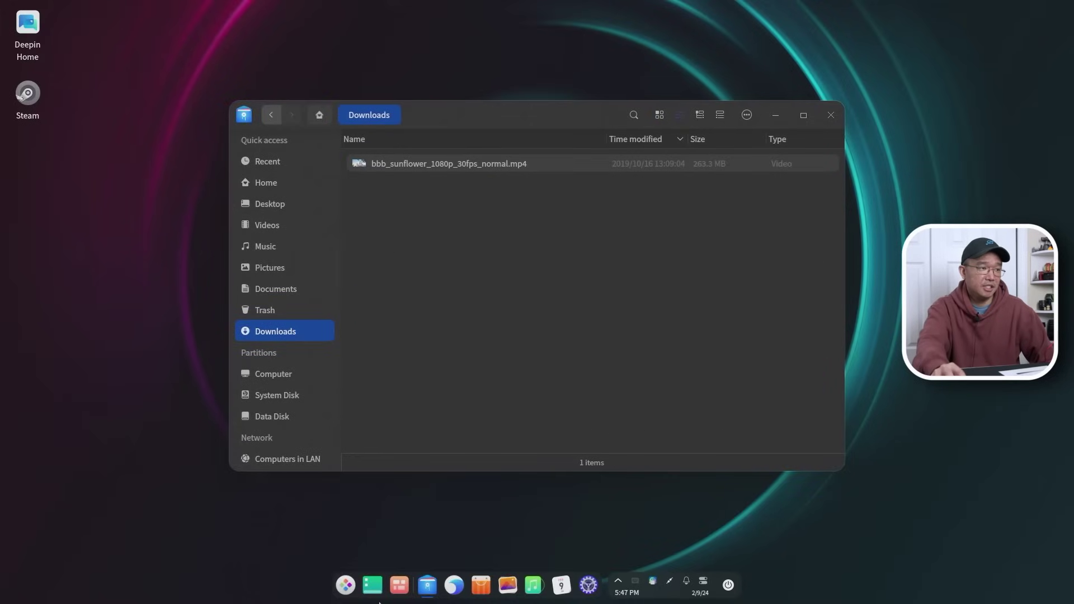
pyautogui.click(346, 585)
pyautogui.click(366, 202)
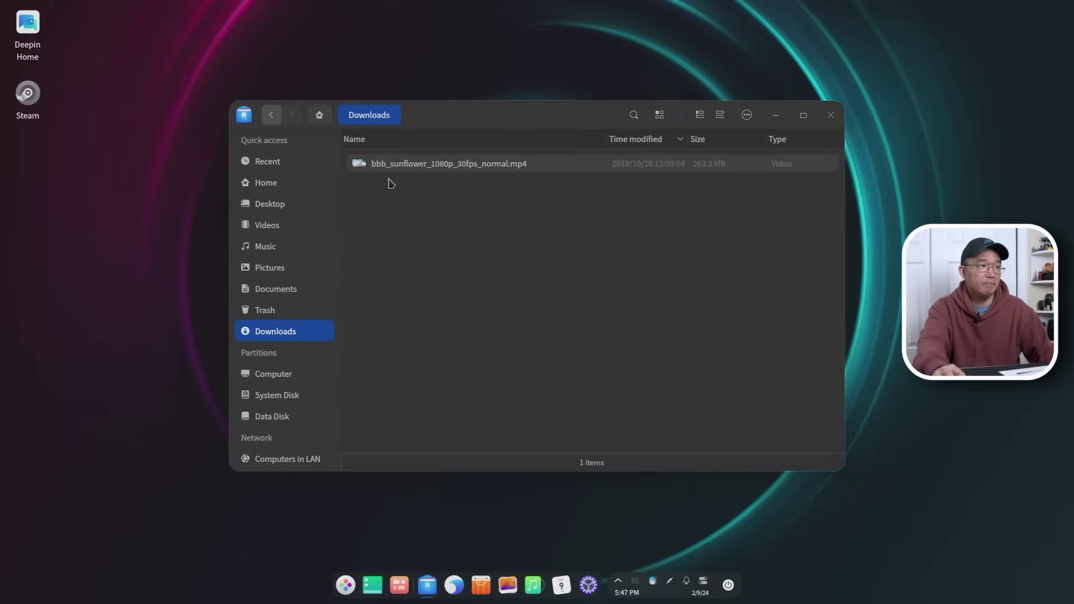
pyautogui.rightClick(405, 173)
pyautogui.moveTo(456, 206)
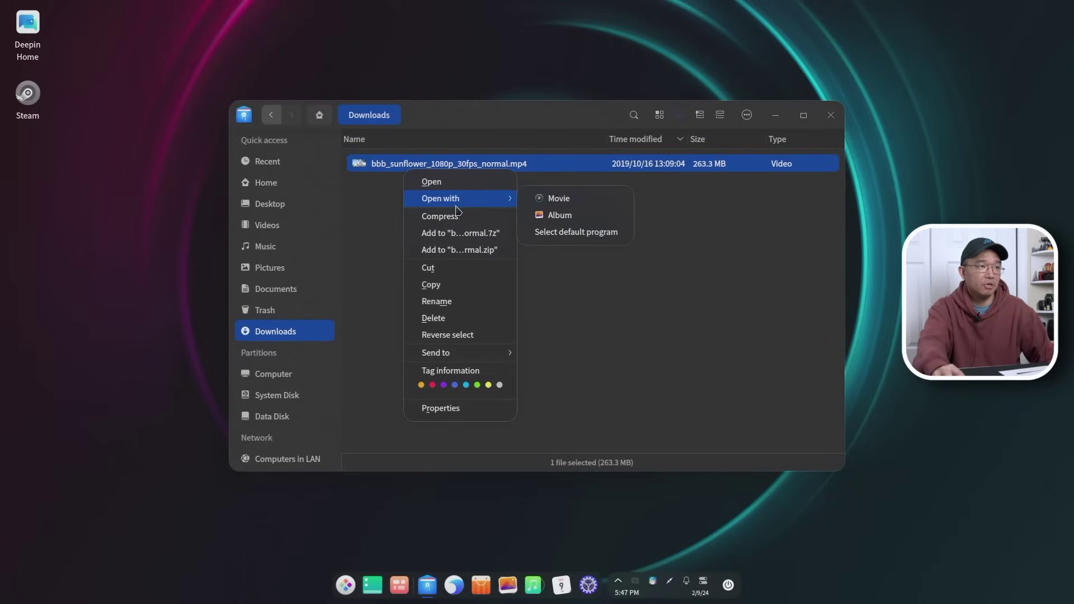
pyautogui.click(547, 205)
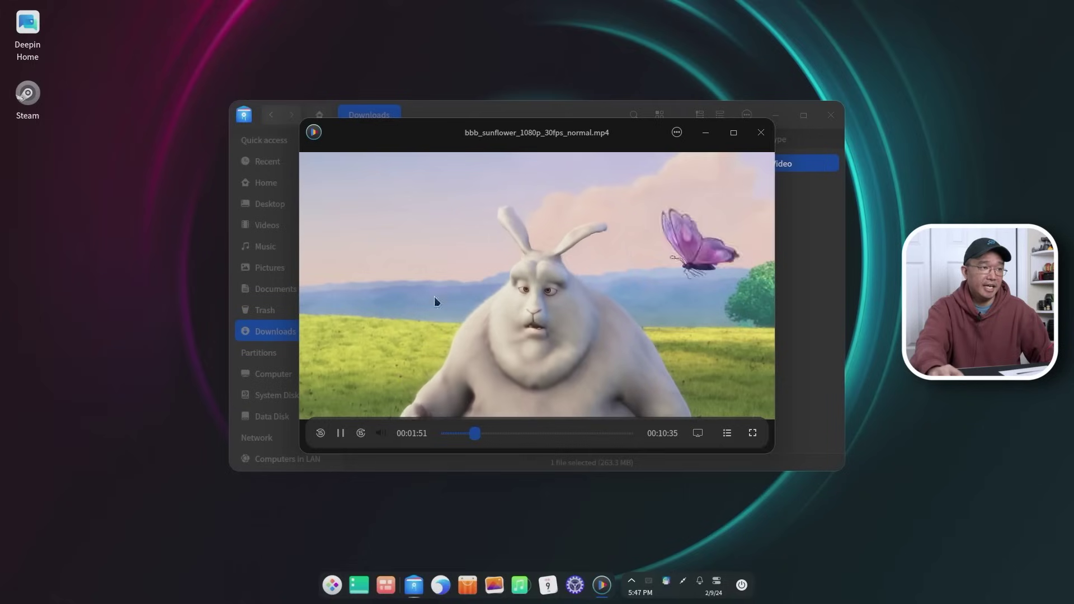
# Raise the volume to 120%, toggle full screen on and off, and widen the player window
pyautogui.moveTo(472, 439)
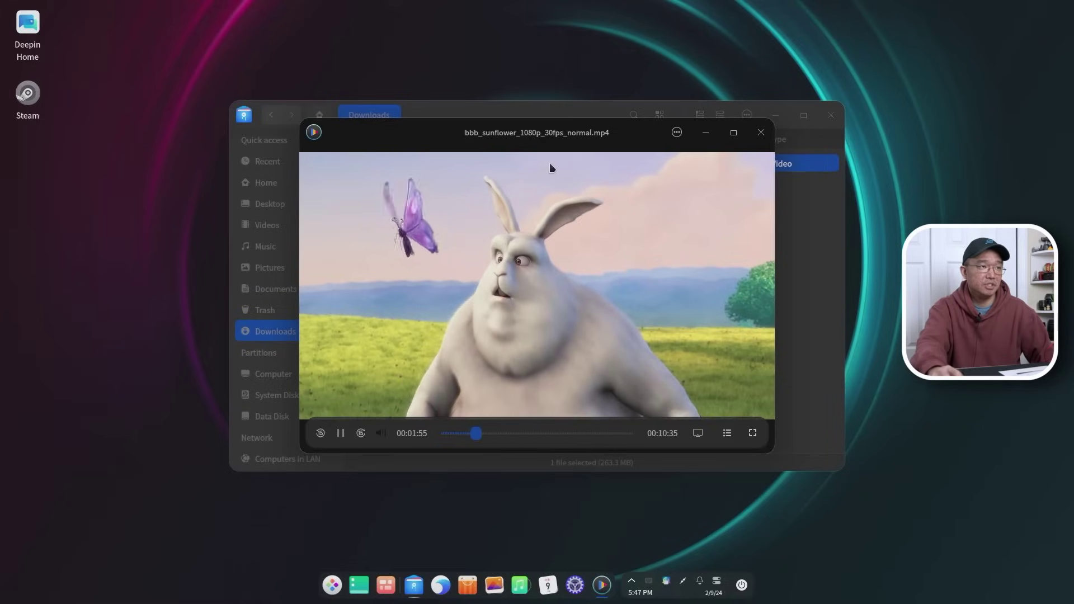
pyautogui.scroll(1, 588, 309)
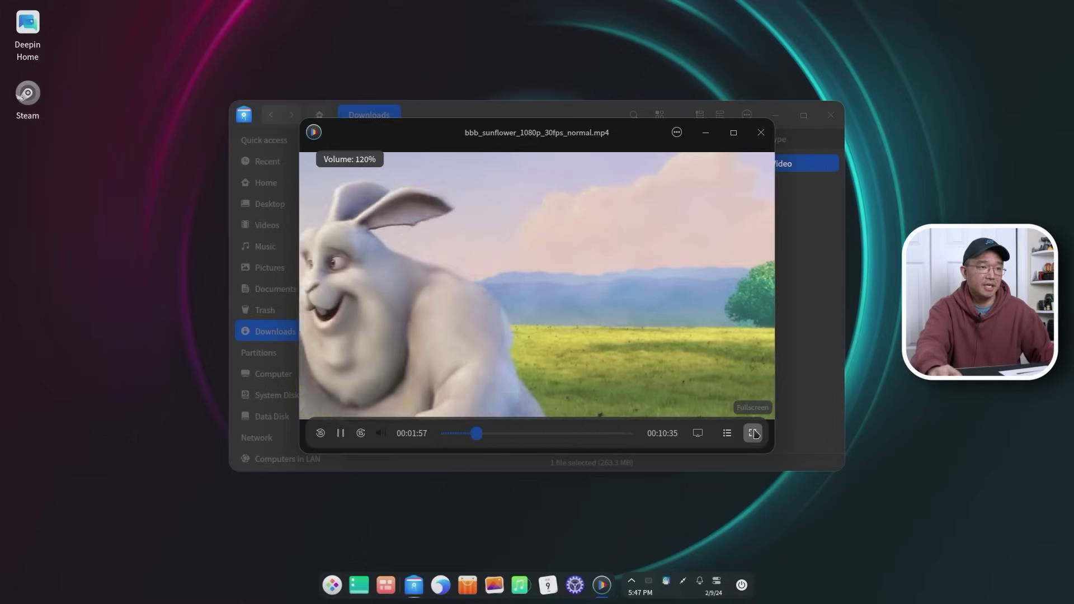
pyautogui.click(752, 433)
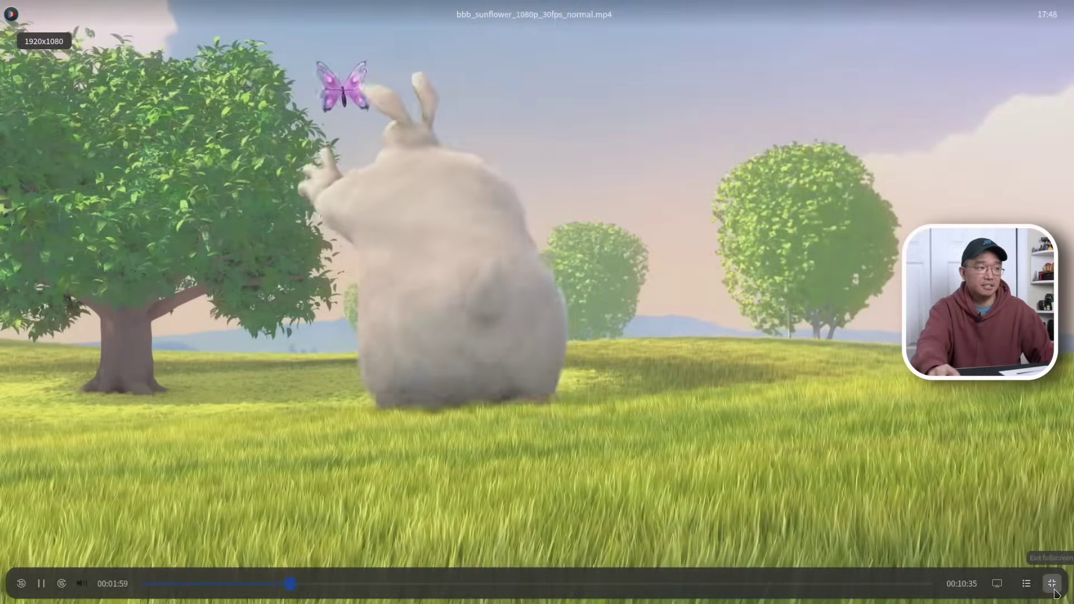
pyautogui.doubleClick(557, 392)
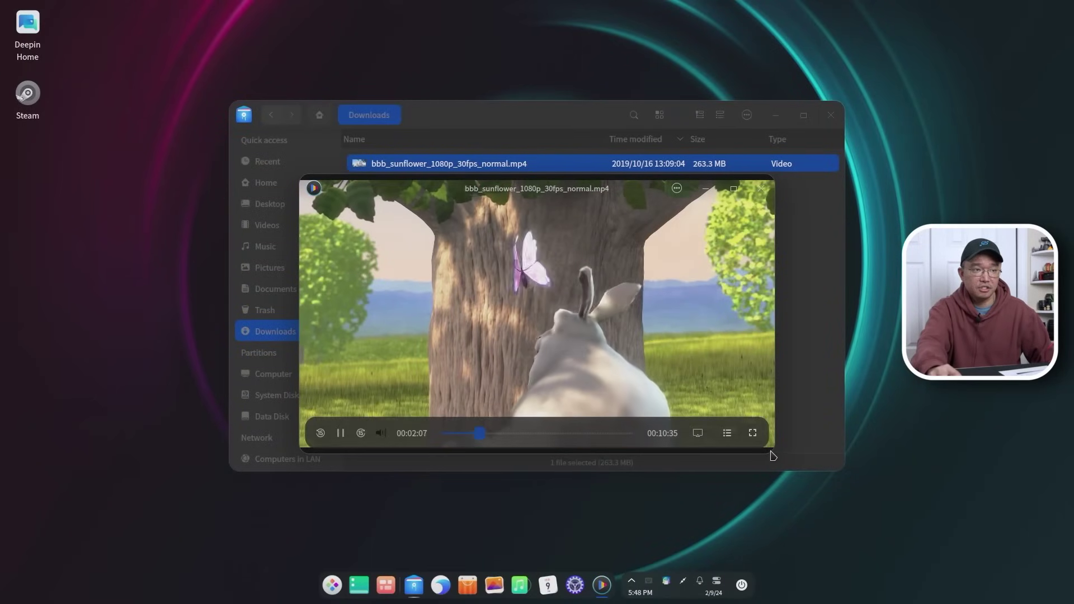
pyautogui.moveTo(775, 452); pyautogui.dragTo(793, 432)
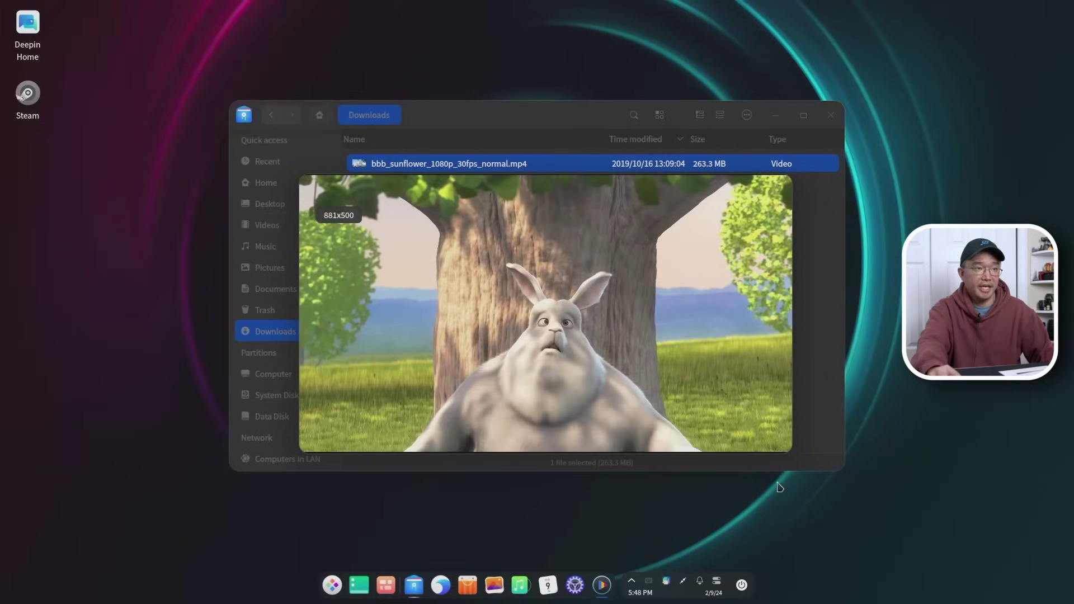
# Close the video player, open Boot Maker to its ISO selection screen, minimize File Manager, and close Boot Maker
pyautogui.click(779, 188)
pyautogui.press('super')
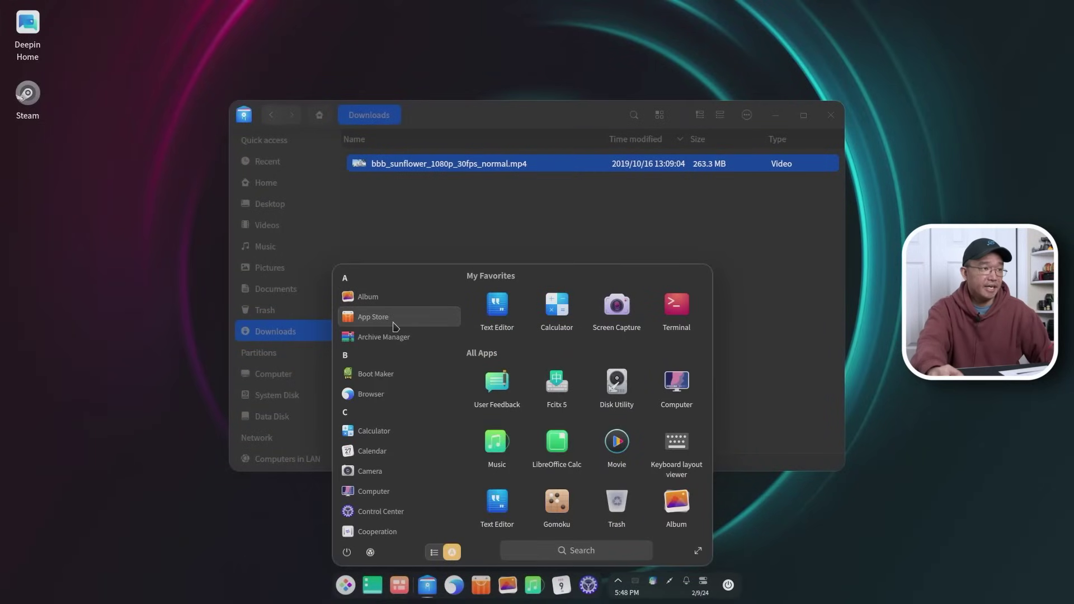
pyautogui.click(383, 379)
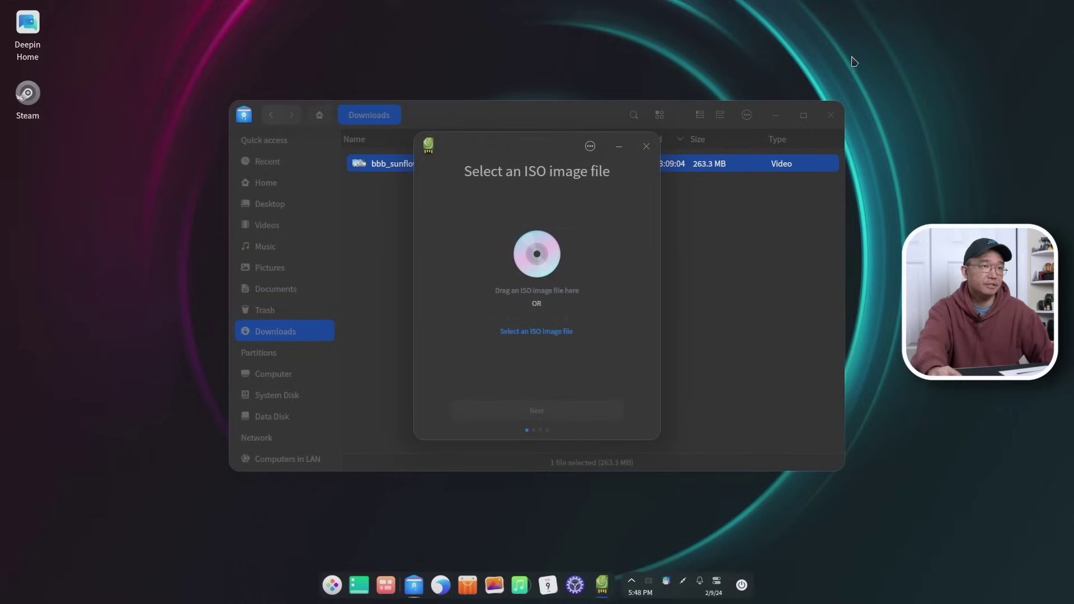
pyautogui.click(785, 115)
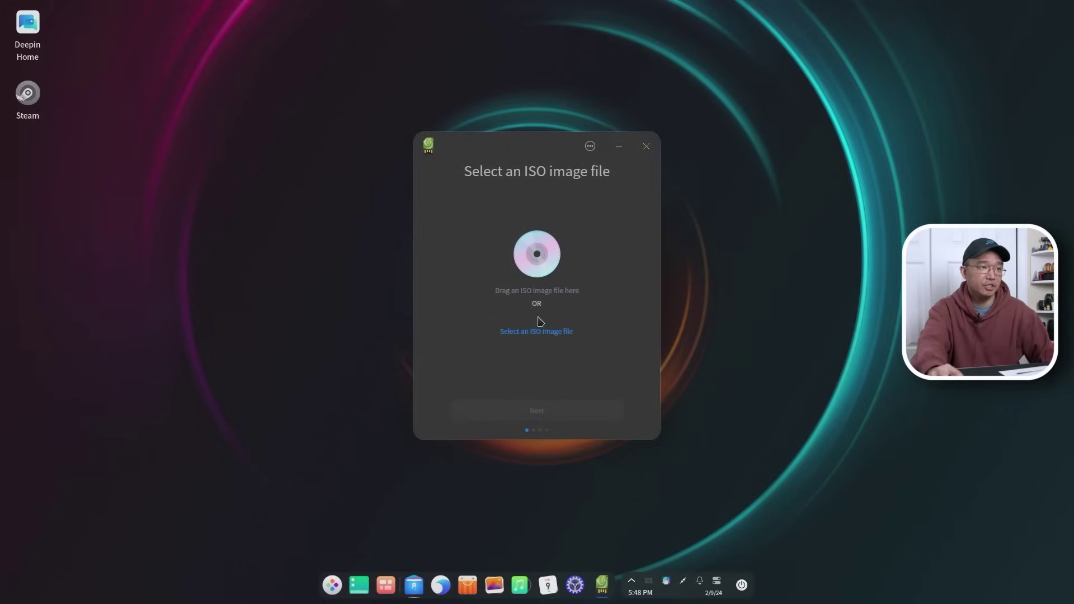
pyautogui.click(647, 148)
pyautogui.click(344, 584)
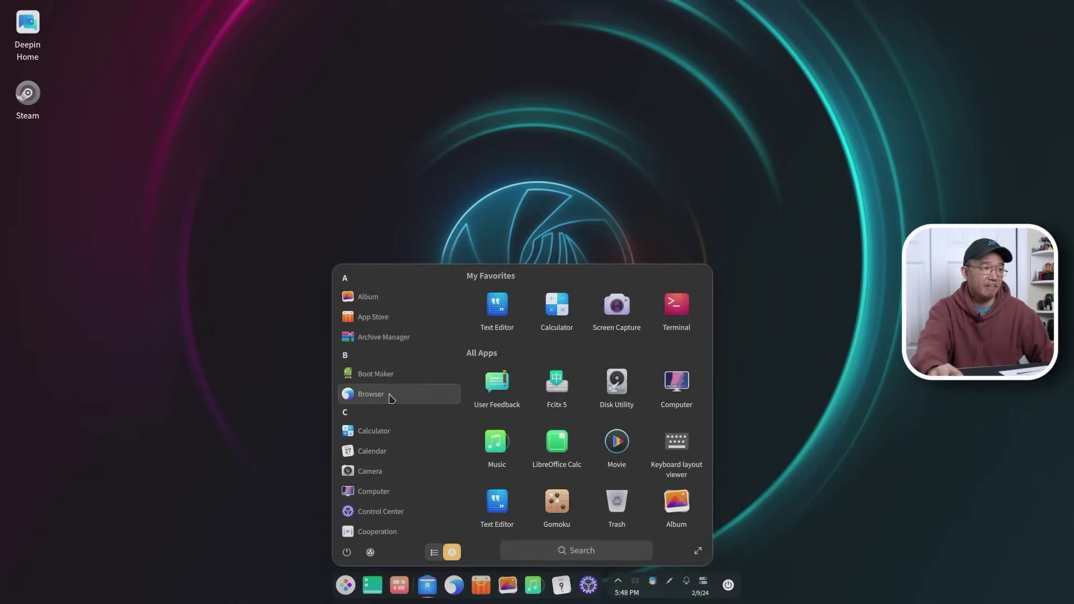
# Launch Deepin Browser, view its About page and highlight version 6.3.8, then close the browser
pyautogui.click(376, 379)
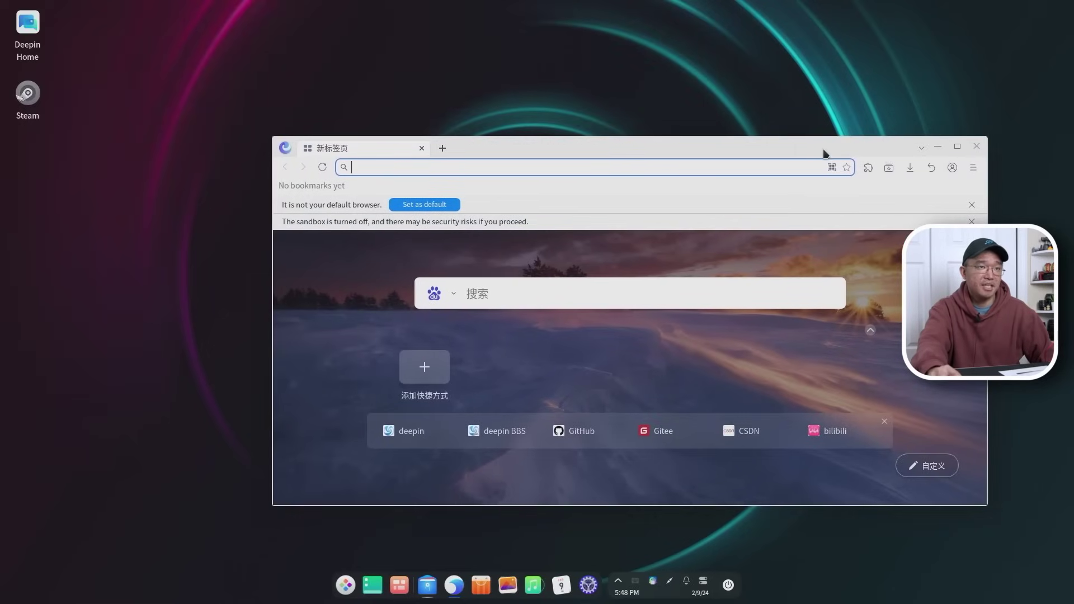
pyautogui.click(974, 168)
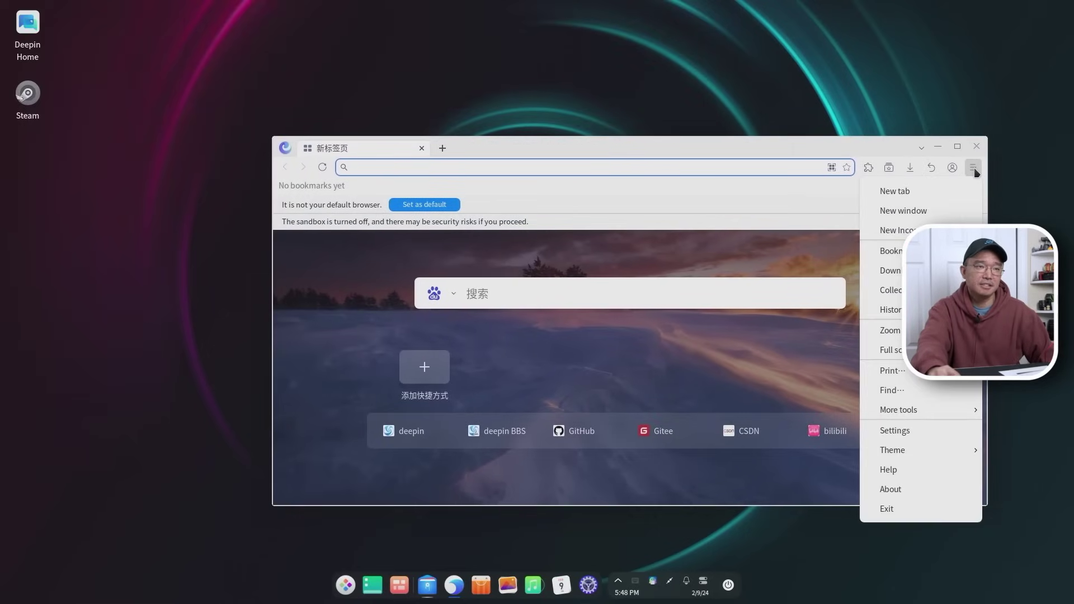
pyautogui.click(901, 490)
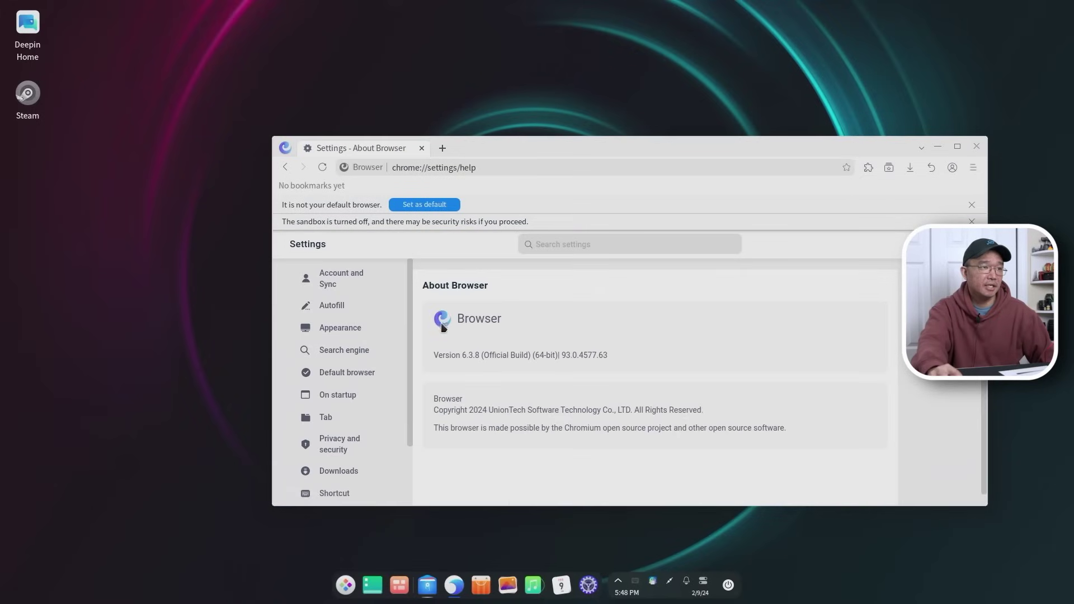
pyautogui.moveTo(446, 355); pyautogui.dragTo(472, 355)
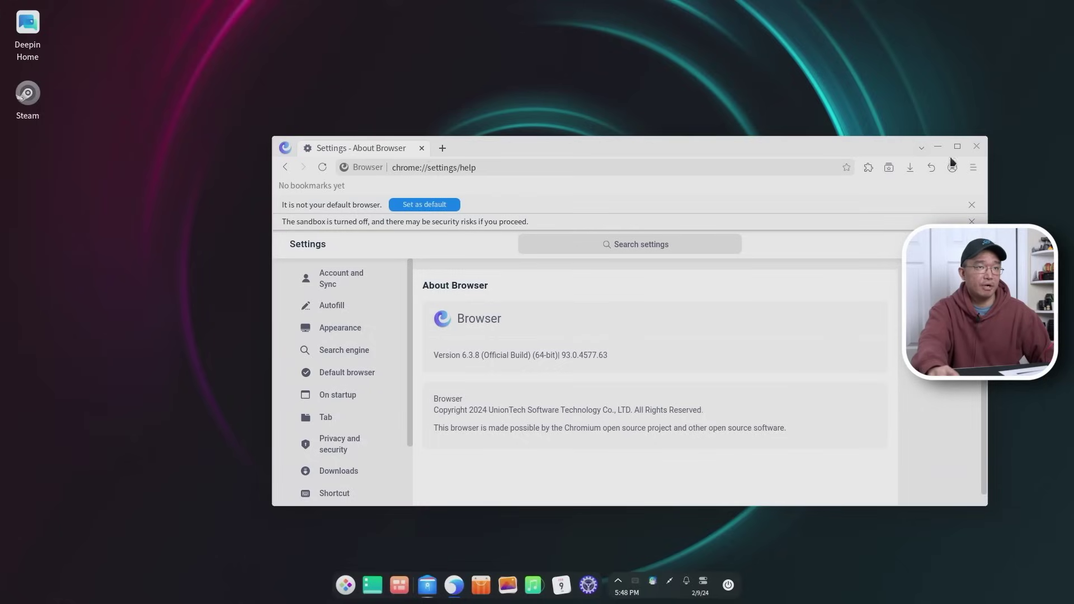
pyautogui.click(978, 147)
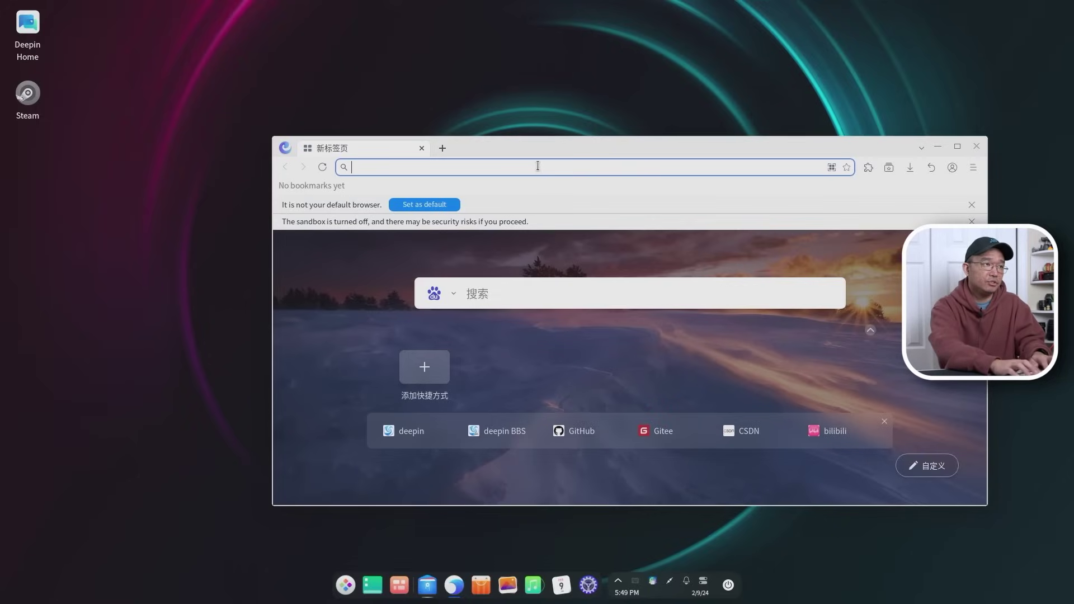
# Load youtube.com and maximize the browser window
pyautogui.write('yotu')
pyautogui.write('utube.com')
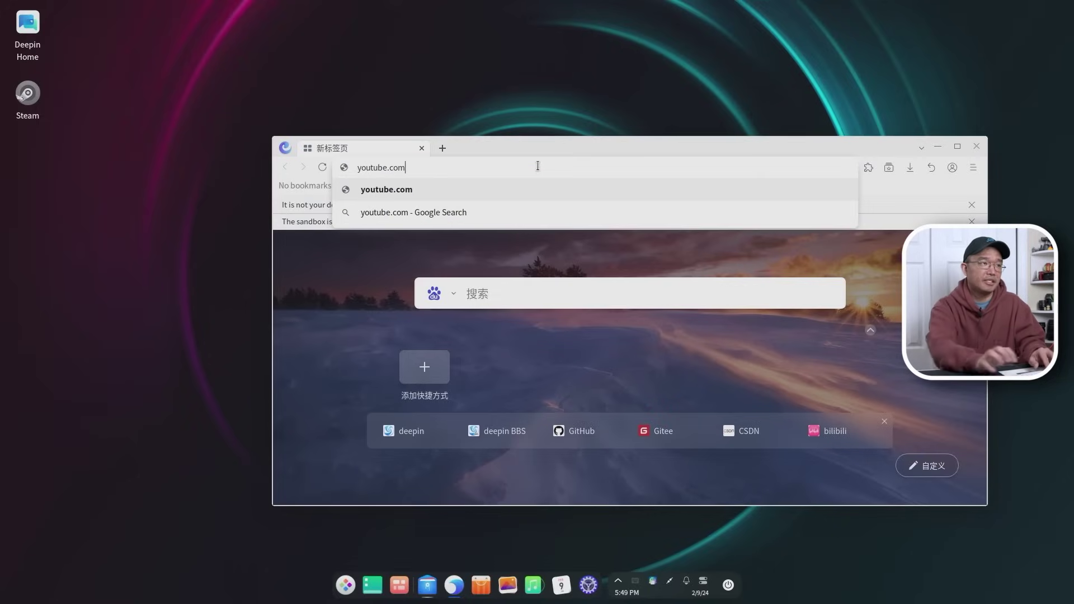
pyautogui.press('Return')
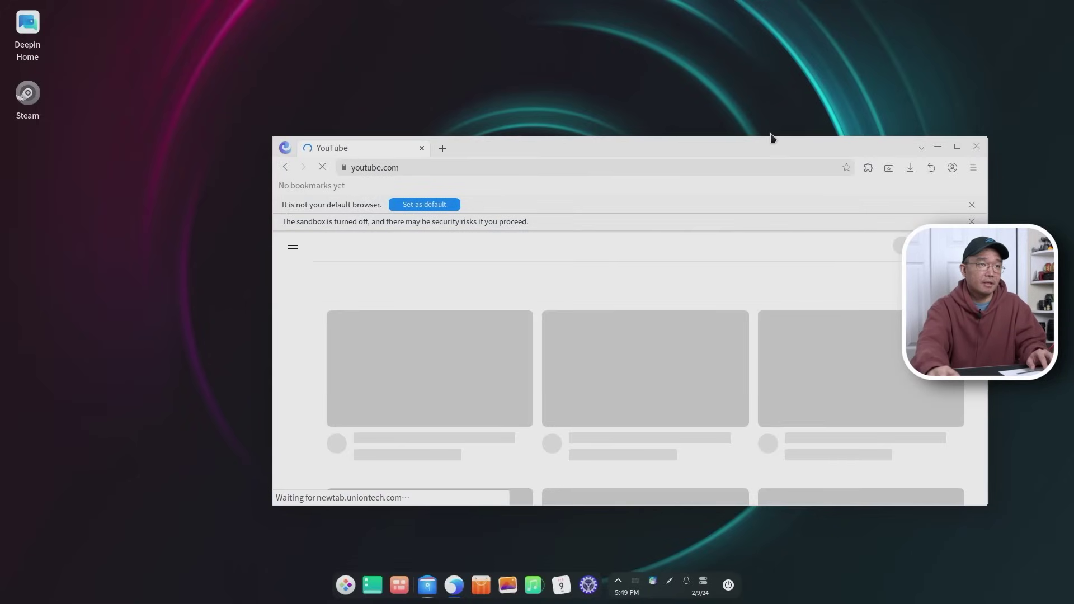
pyautogui.doubleClick(770, 142)
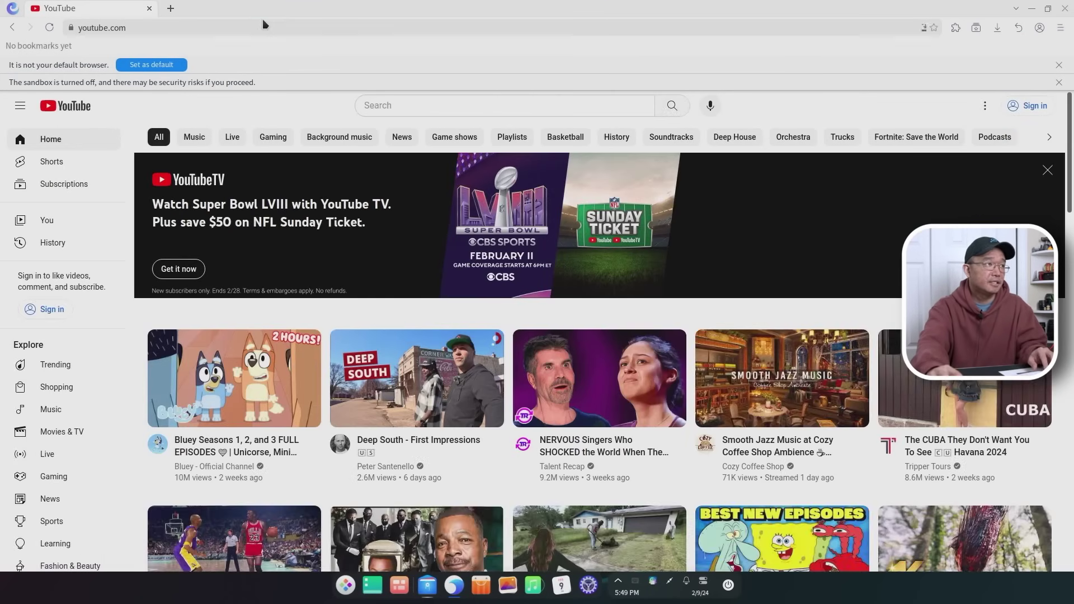
# Go to youtube.com/novaspirittech, play Watercooling AIO Kit For Raspberry Pi 5!! past the ad, then close the browser
pyautogui.click(264, 25)
pyautogui.click(264, 24)
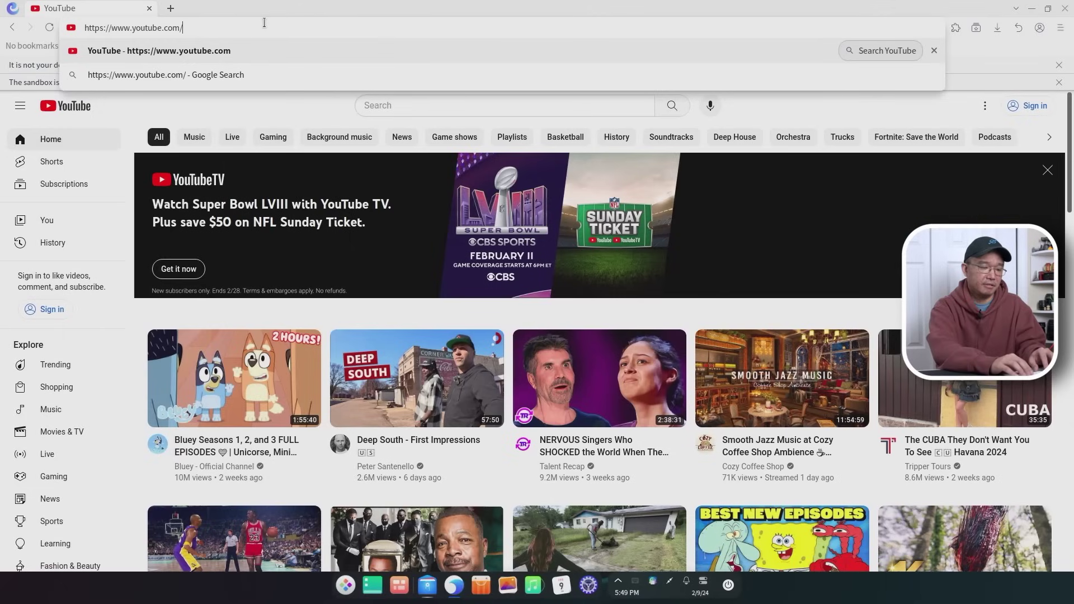
pyautogui.write('novap')
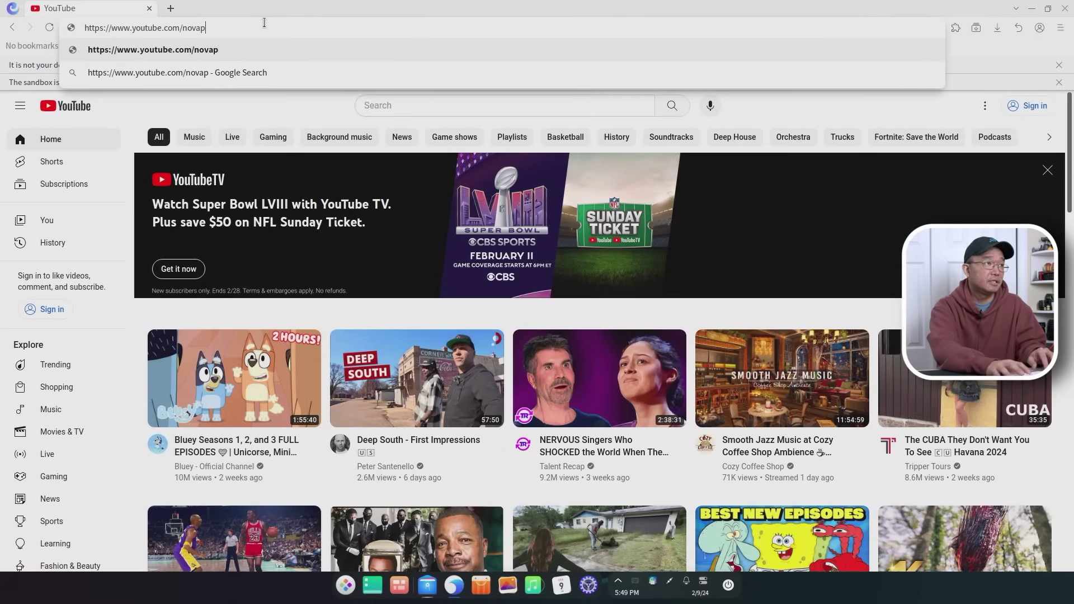
pyautogui.write('sirispirittech')
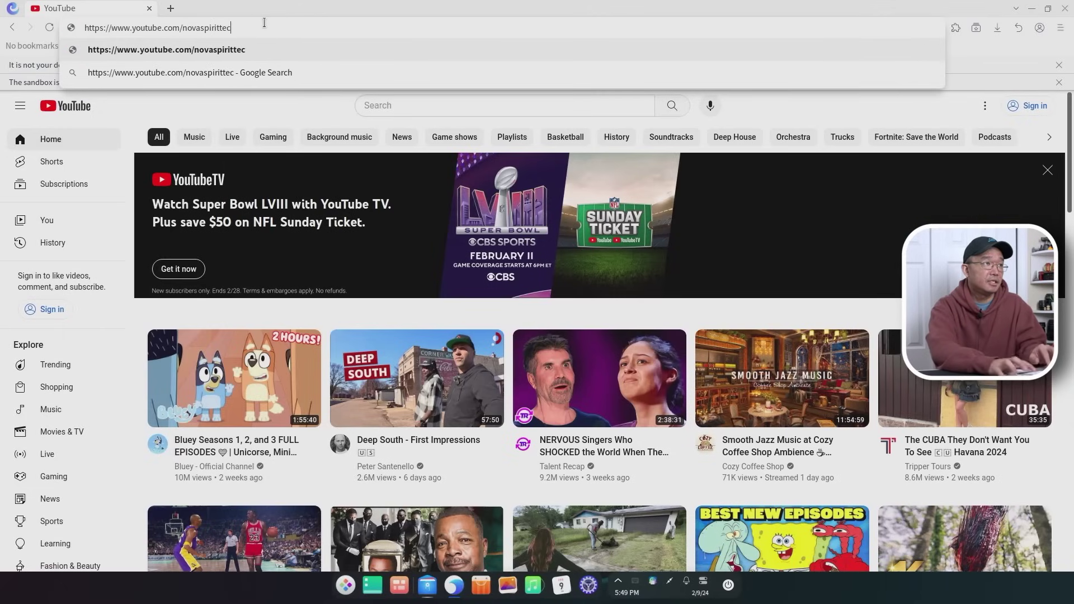
pyautogui.press('Return')
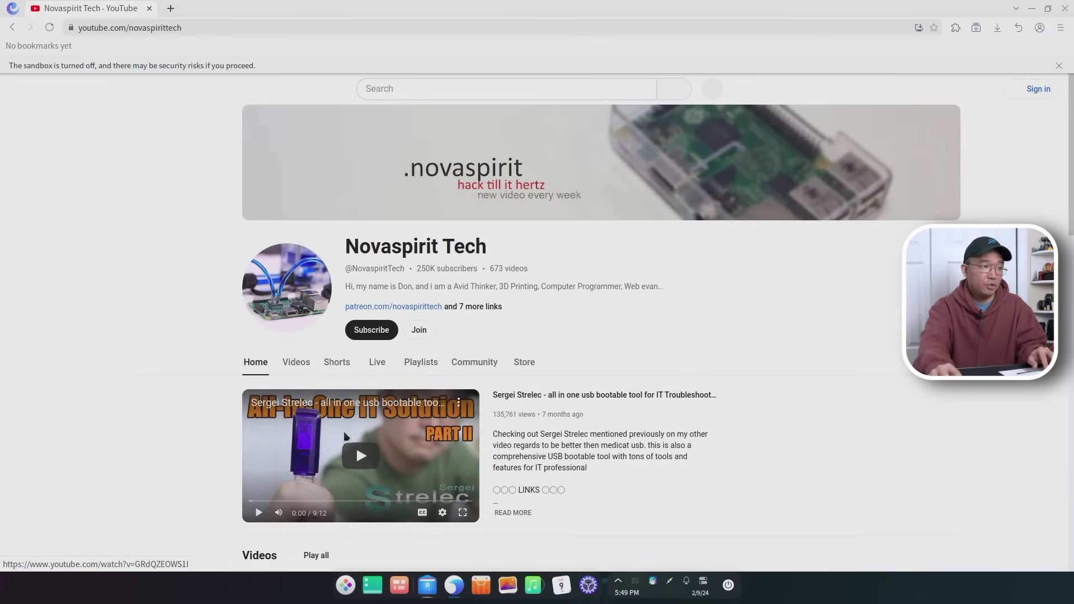
pyautogui.scroll(-5, 356, 446)
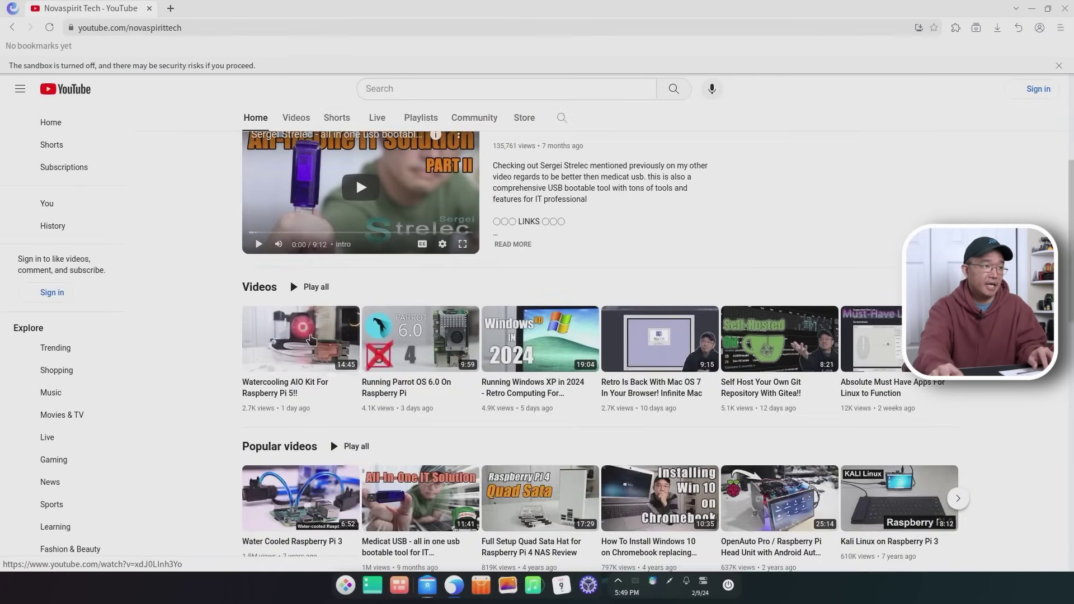
pyautogui.click(313, 362)
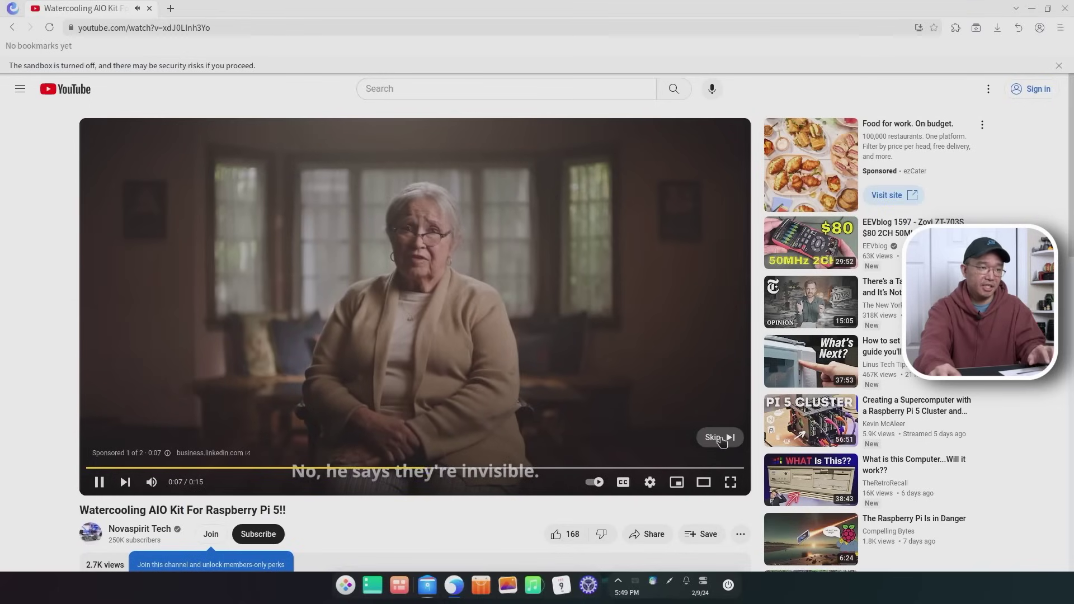
pyautogui.click(722, 440)
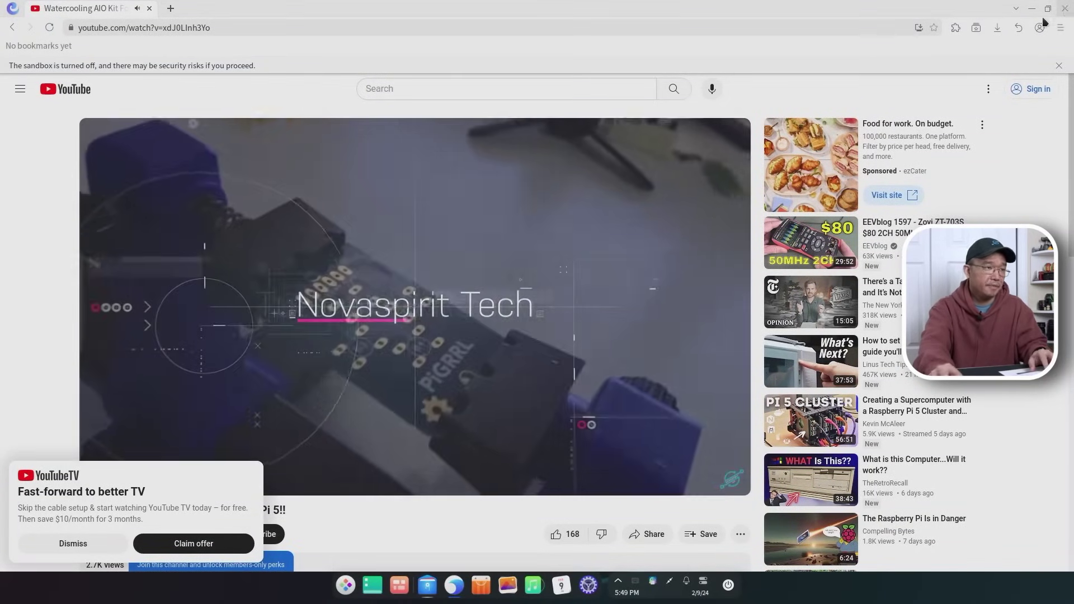
pyautogui.click(1065, 8)
pyautogui.click(345, 586)
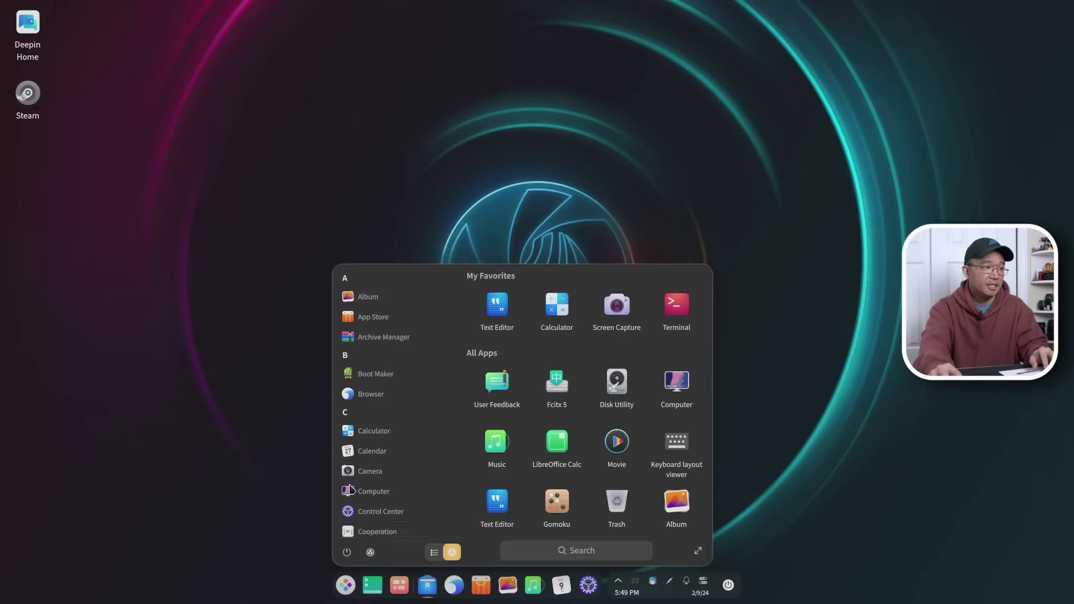
# Briefly open Calculator and close it again
pyautogui.scroll(-1, 417, 434)
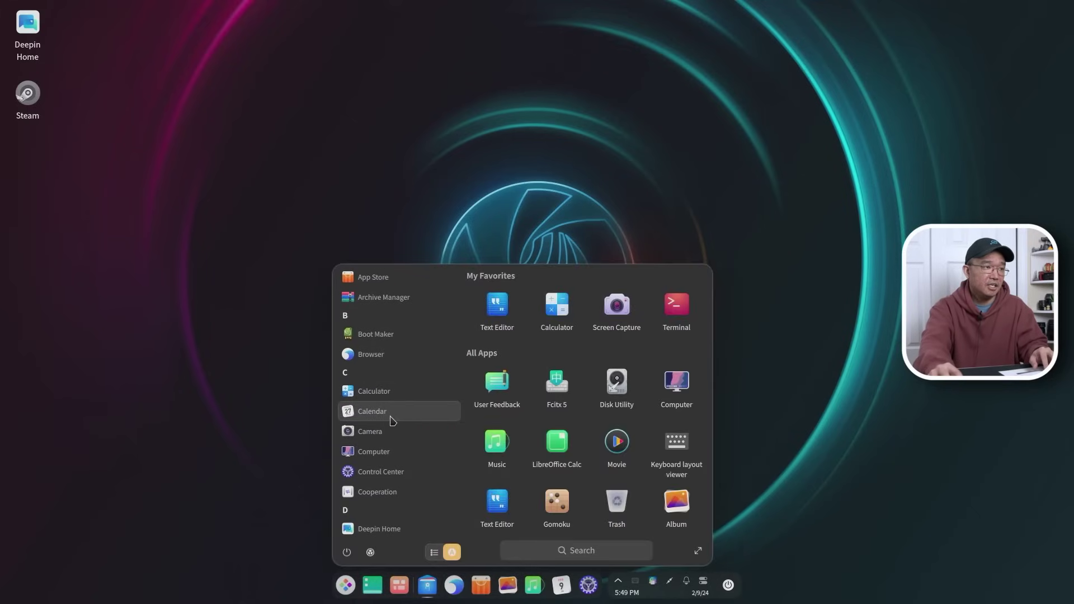
pyautogui.click(395, 391)
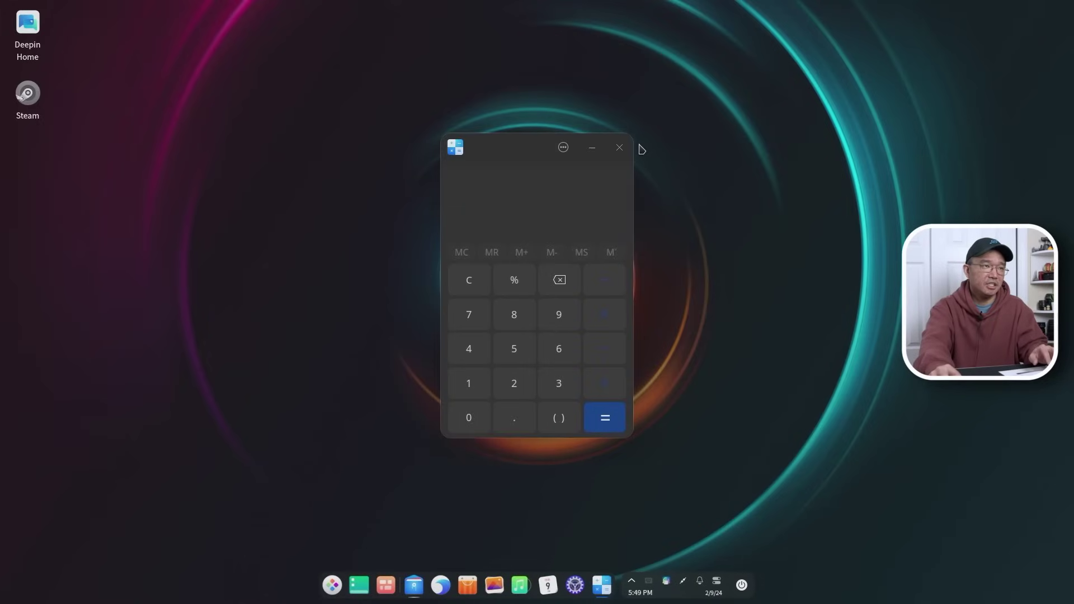
pyautogui.click(619, 151)
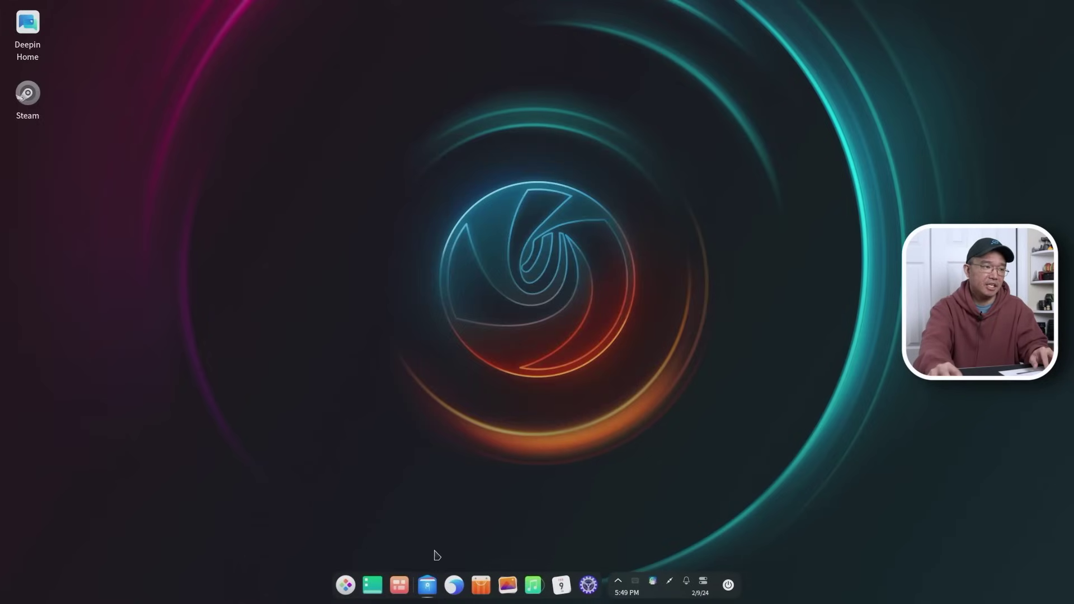
# Launch Calendar and show its About dialog with version 5.12.0
pyautogui.click(344, 588)
pyautogui.click(379, 456)
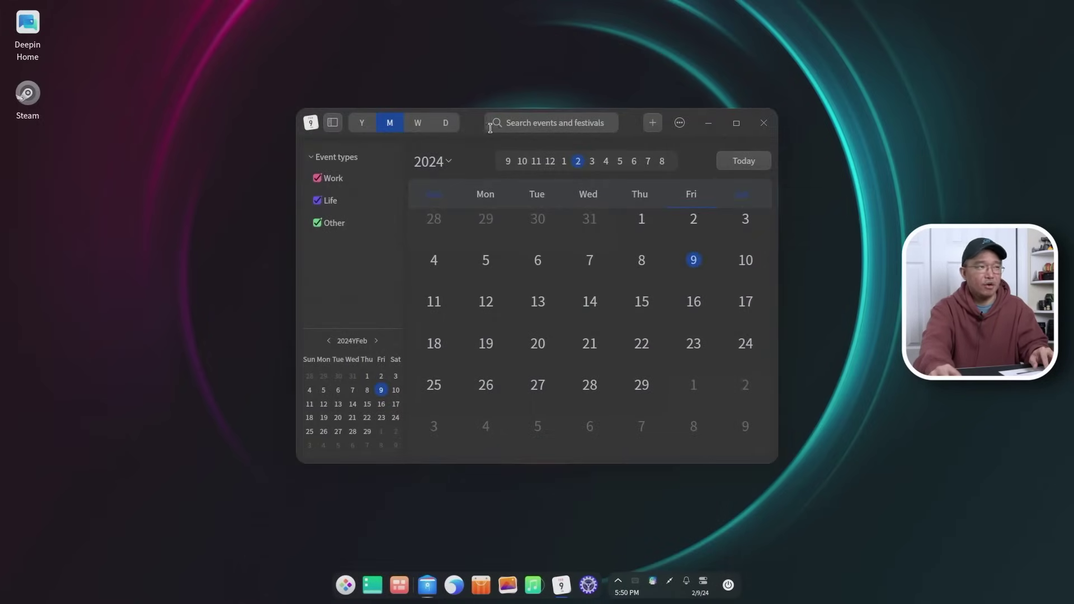
pyautogui.click(682, 124)
pyautogui.click(703, 236)
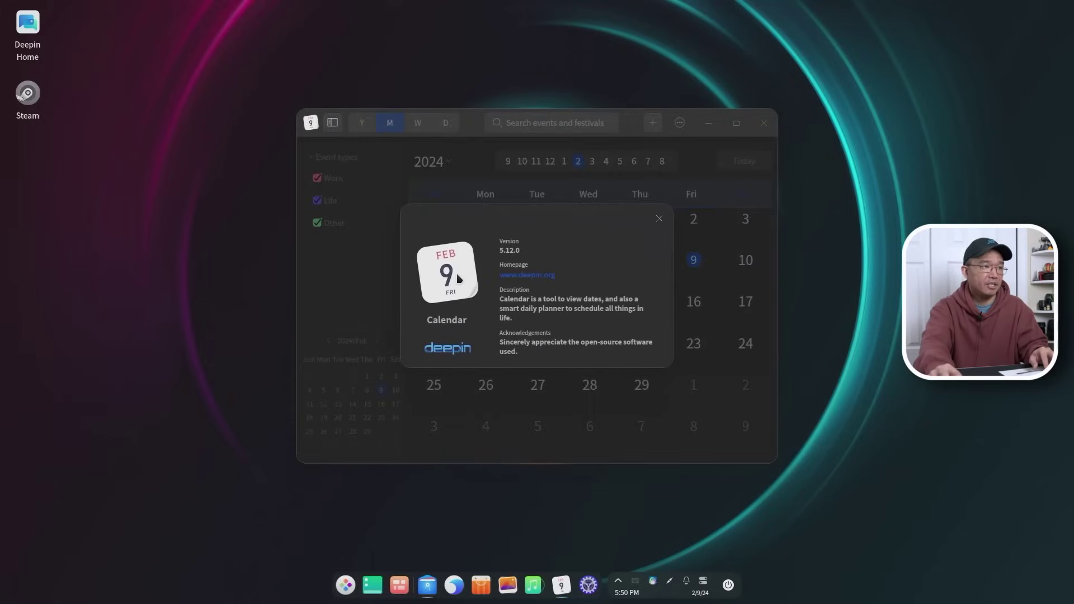
pyautogui.moveTo(442, 352); pyautogui.dragTo(454, 354)
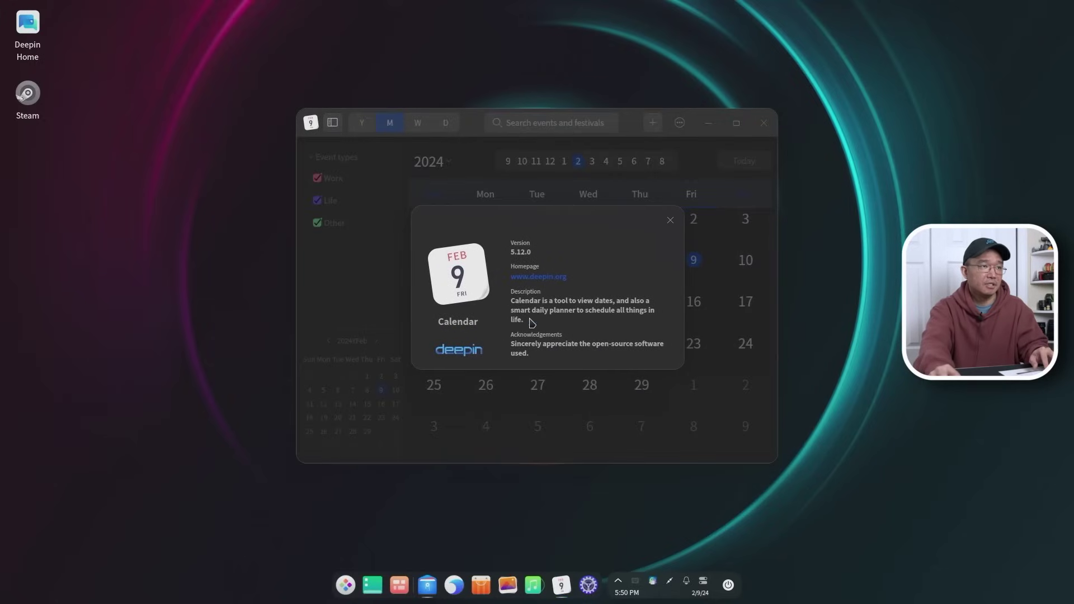
# Close Calendar and launch Font Manager from the app launcher
pyautogui.click(765, 124)
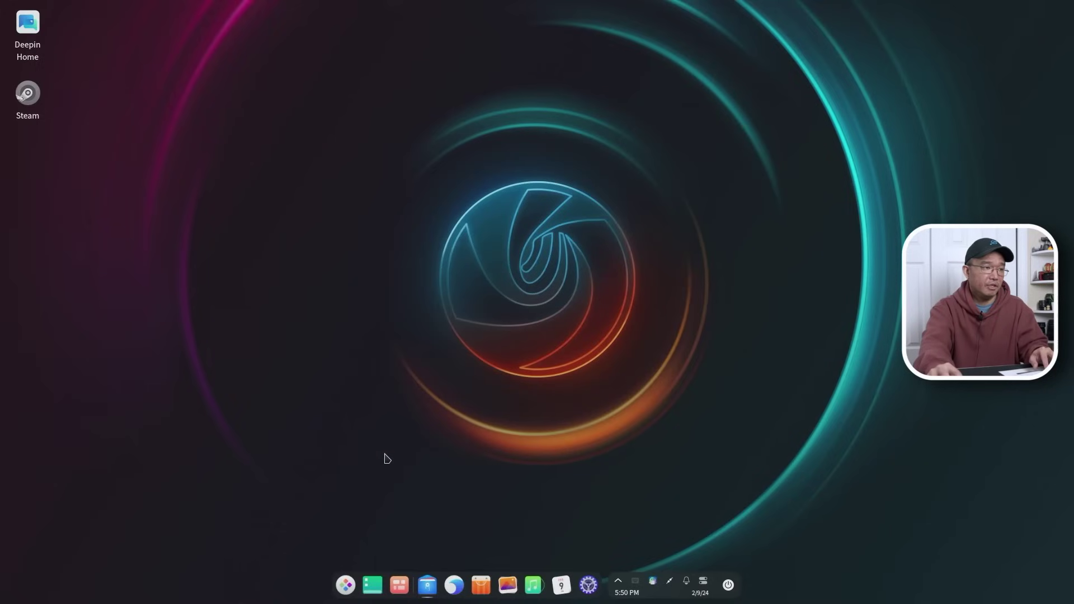
pyautogui.click(345, 586)
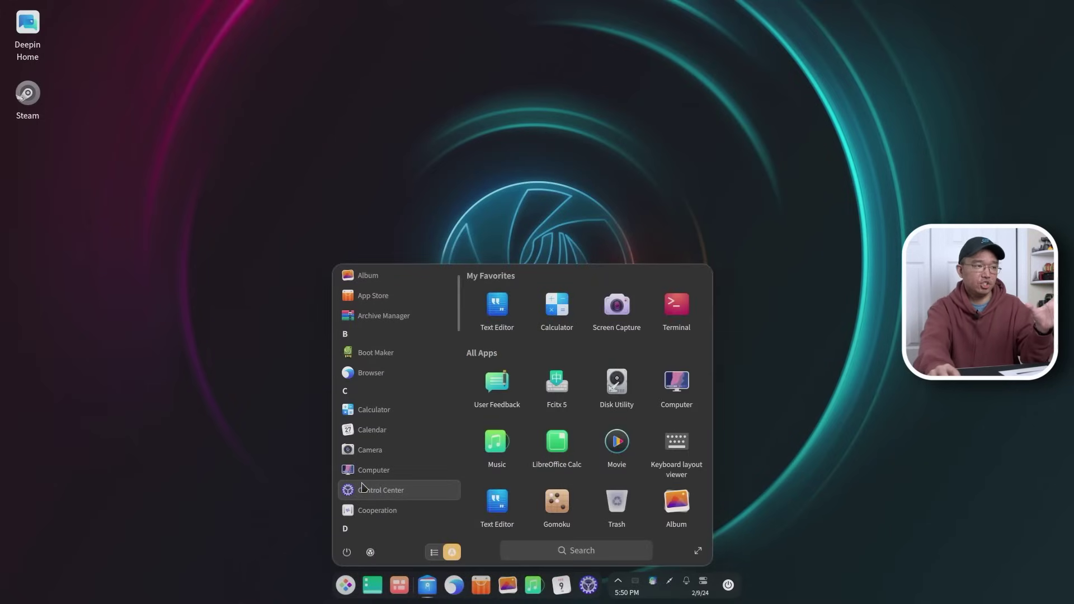
pyautogui.scroll(-6, 381, 481)
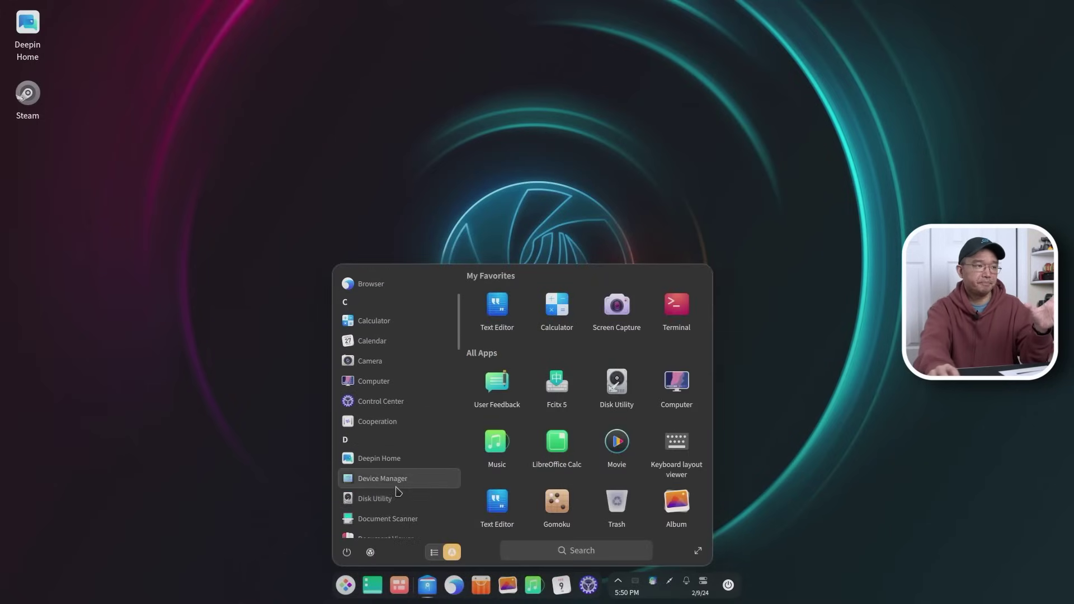
pyautogui.scroll(-5, 399, 479)
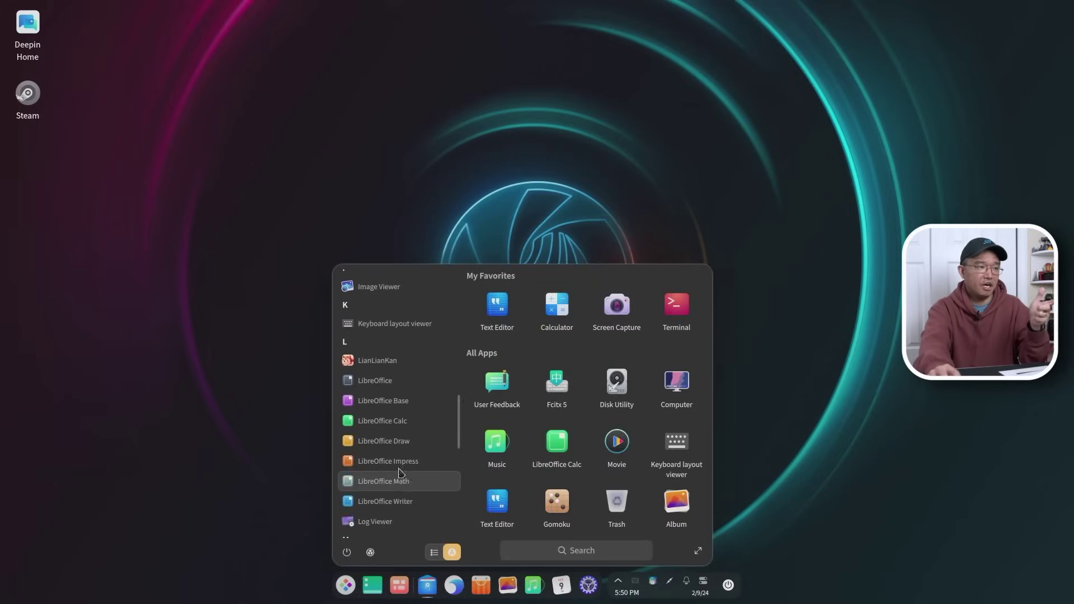
pyautogui.scroll(3, 403, 445)
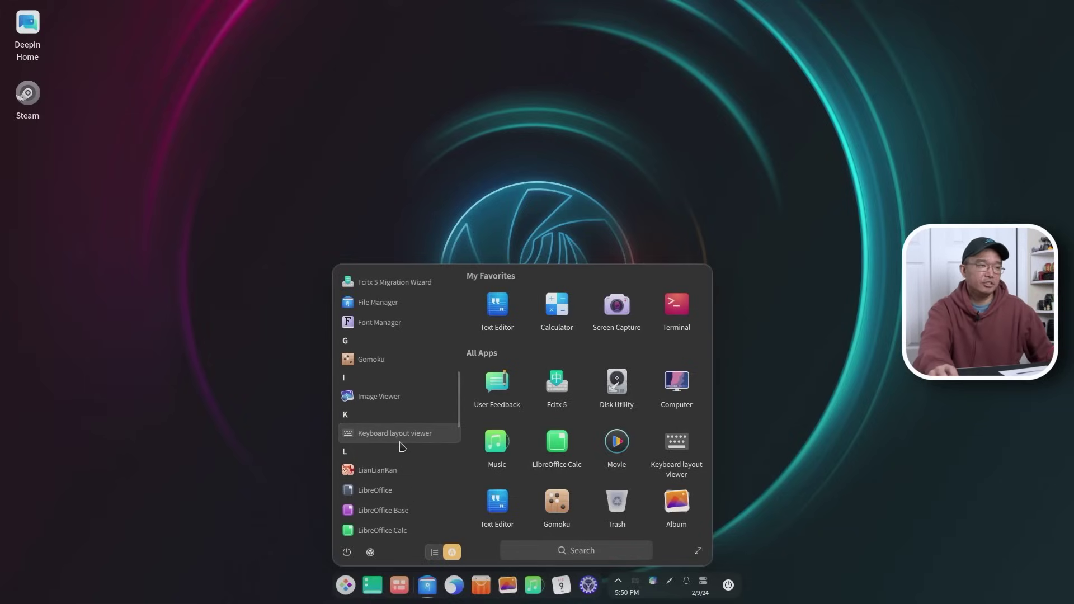
pyautogui.scroll(4, 400, 446)
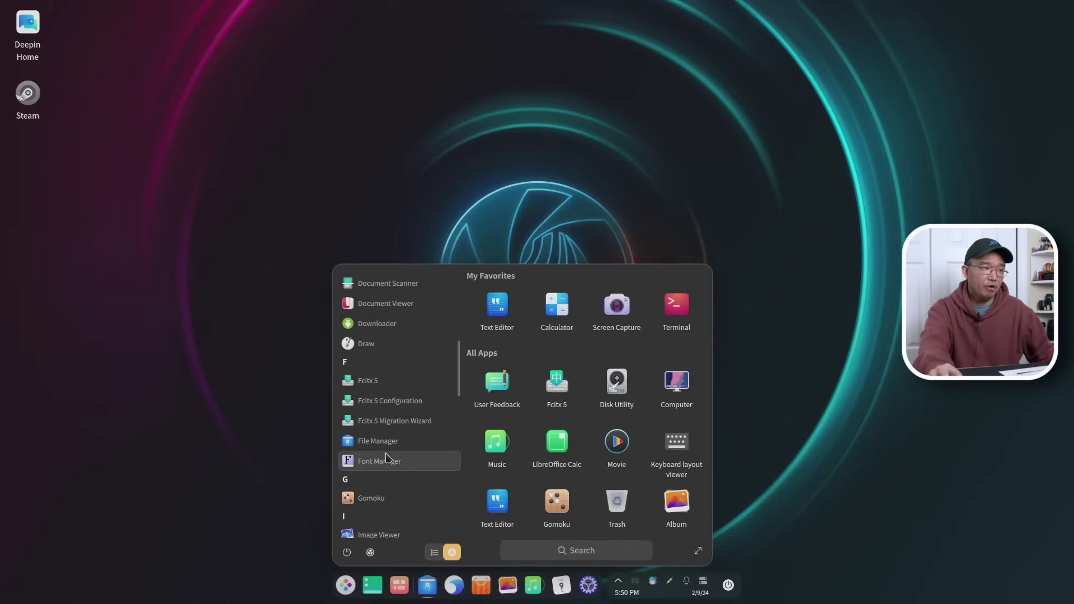
pyautogui.click(382, 463)
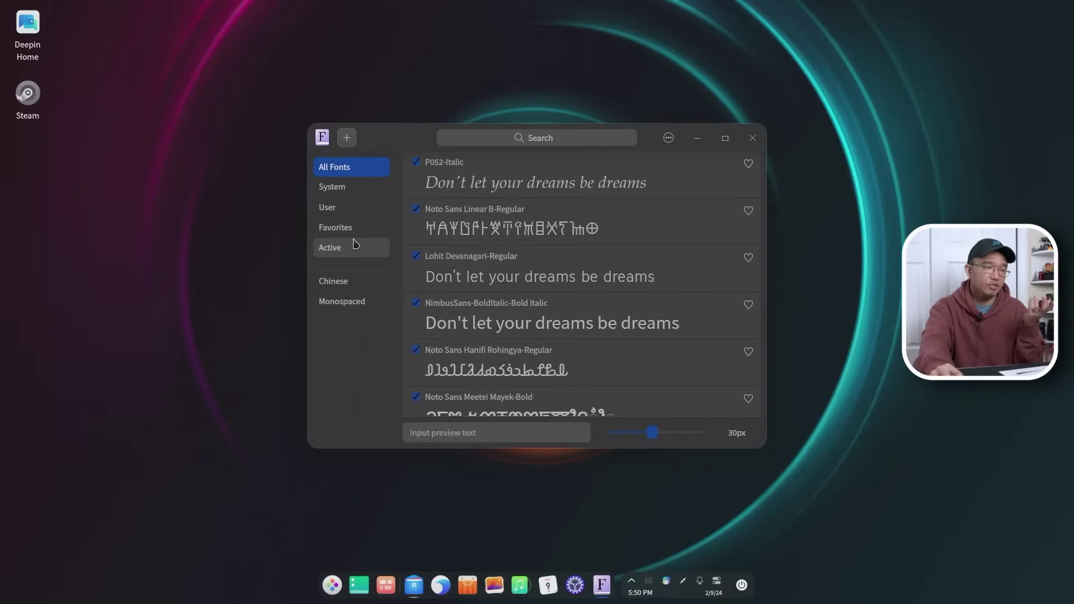
# View the System, User and All Fonts lists, then close Font Manager and reopen the launcher
pyautogui.click(358, 190)
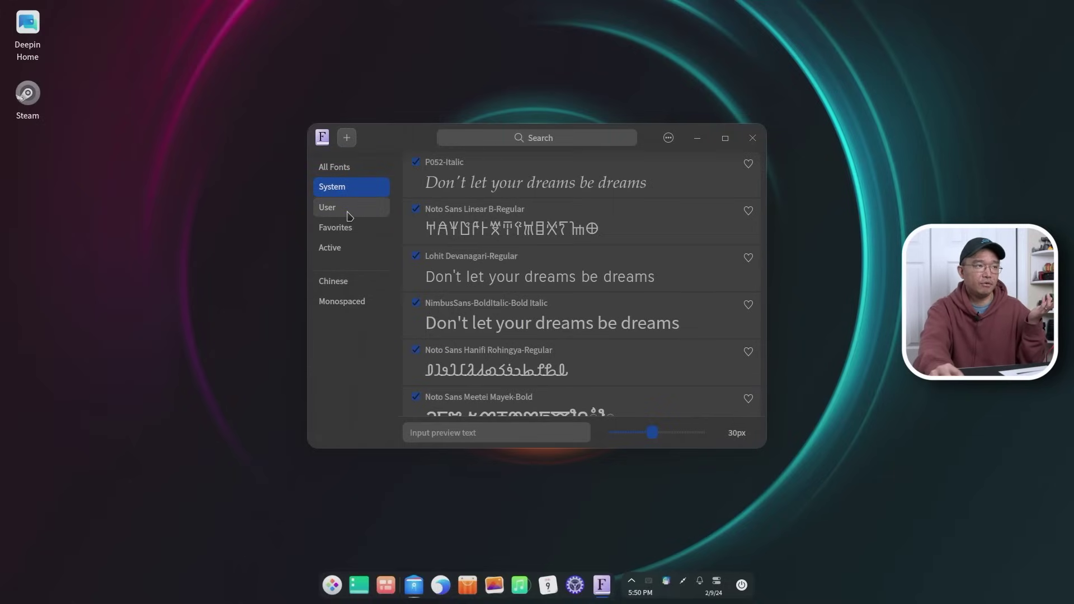
pyautogui.click(350, 212)
pyautogui.click(364, 171)
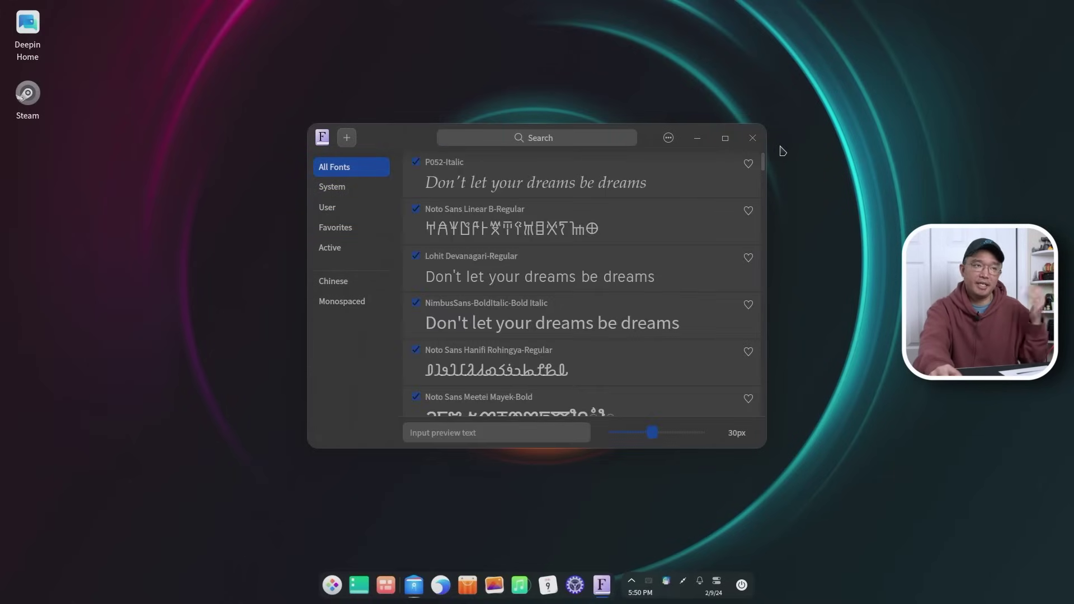
pyautogui.click(754, 143)
pyautogui.press('super')
pyautogui.scroll(-5, 400, 414)
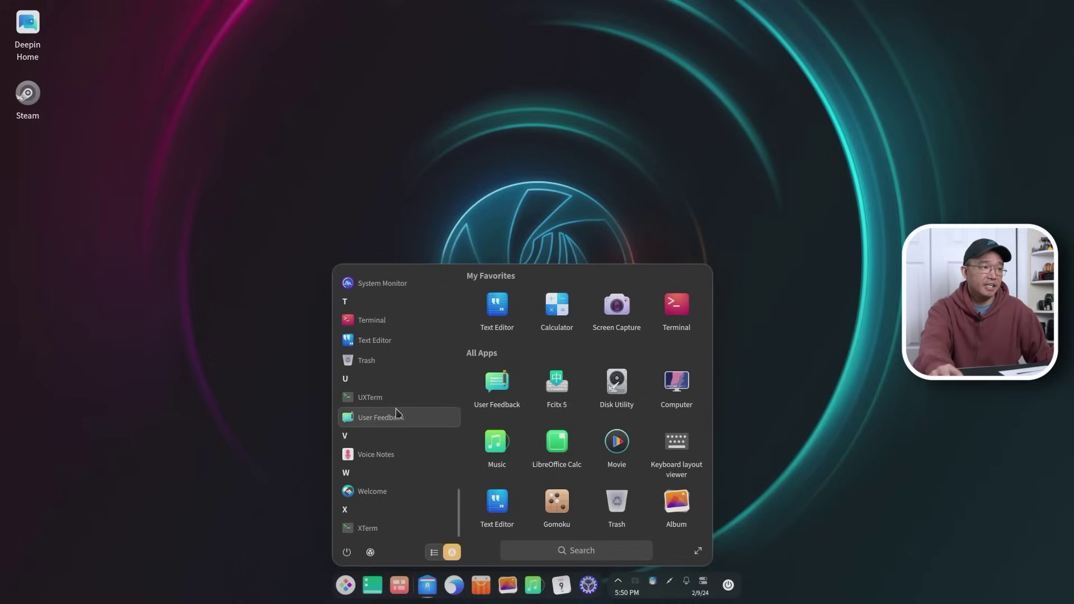
# Search the launcher for 'ter' and start Terminal
pyautogui.click(505, 516)
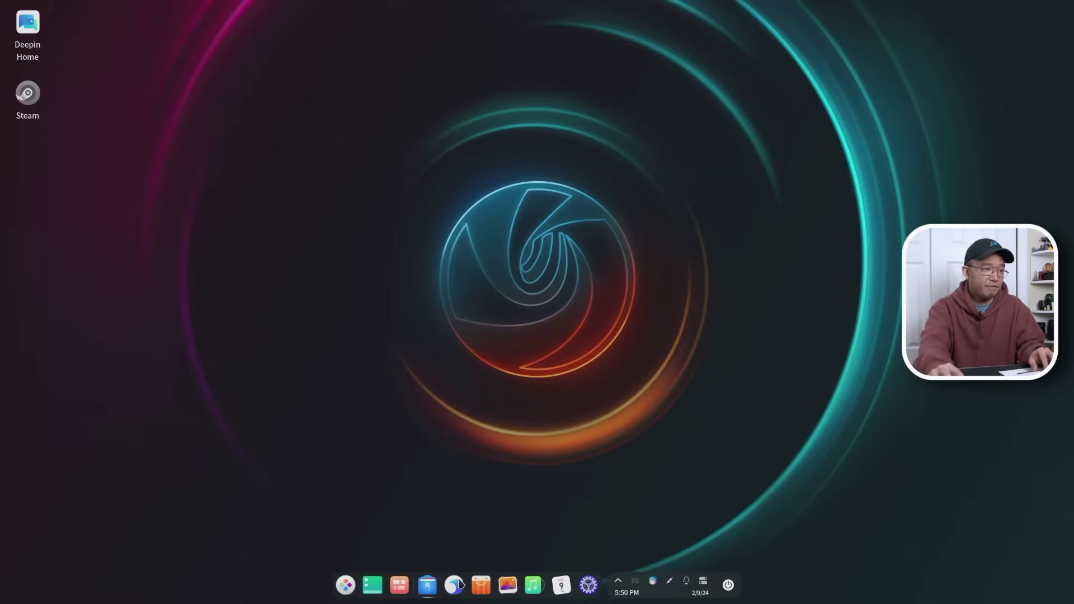
pyautogui.click(347, 586)
pyautogui.write('ter')
pyautogui.click(605, 325)
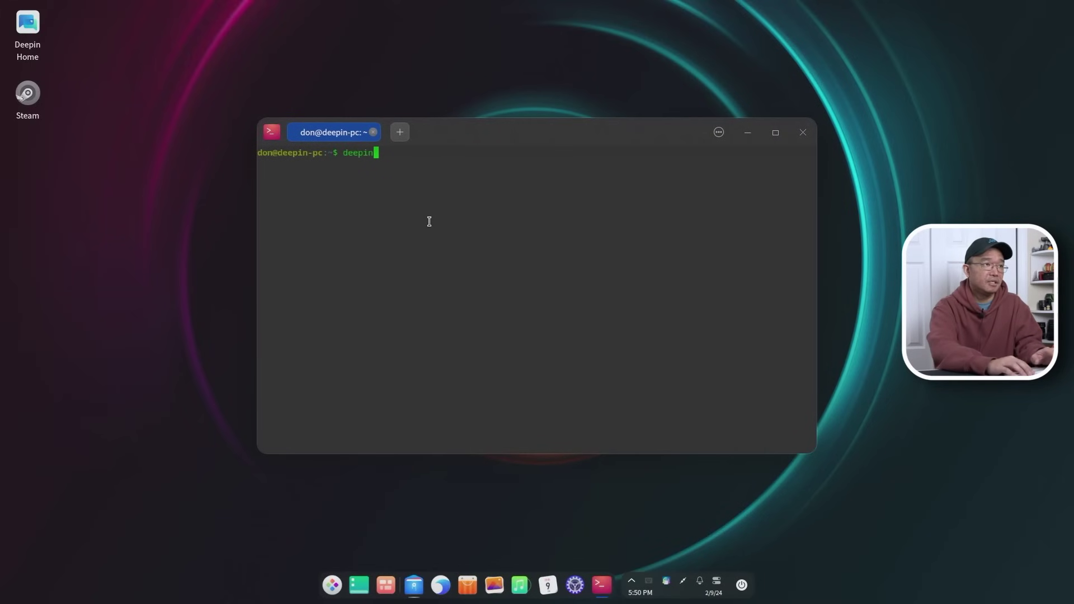
# Type 'deepin' and Tab-complete to list the deepin-device commands
pyautogui.write('deepin')
pyautogui.press('Tab')
pyautogui.press('Tab')
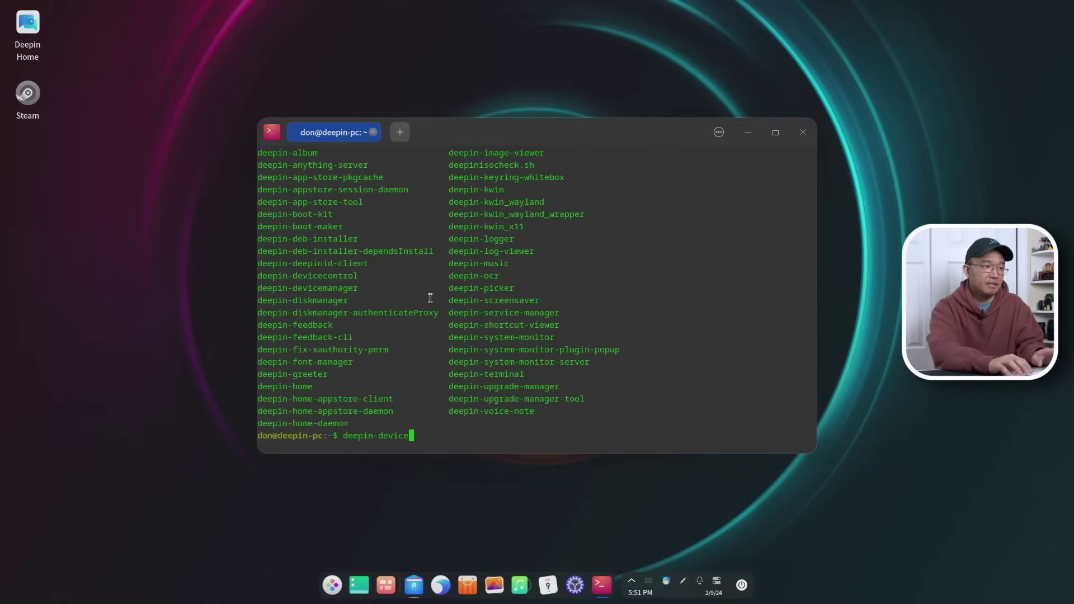
pyautogui.press('Tab')
pyautogui.press('Tab')
# Run deepin-devicemanager and move Device Manager aside to reveal the terminal
pyautogui.press('Return')
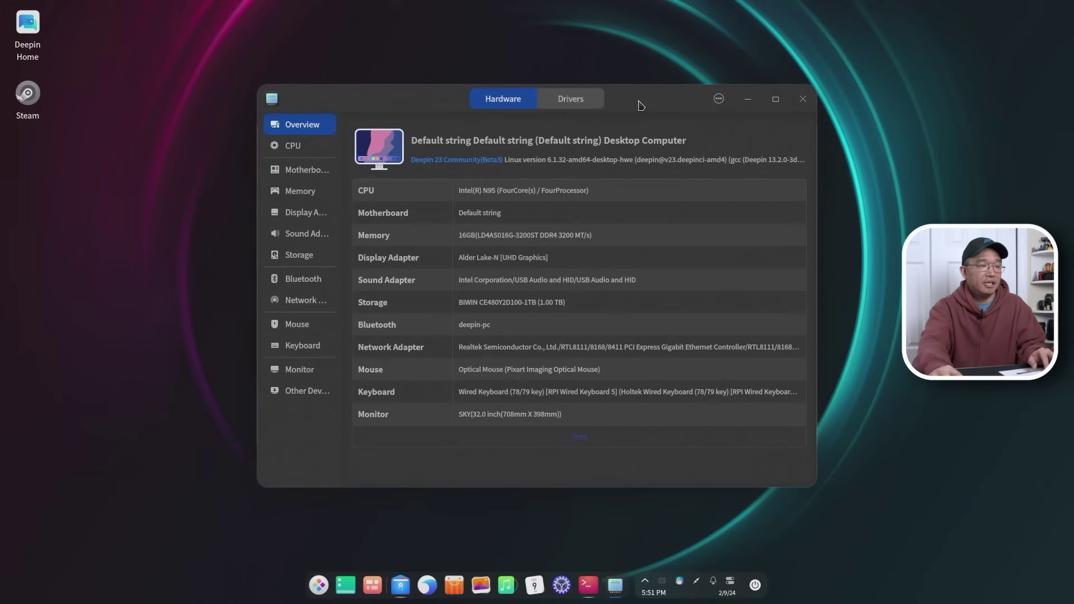
pyautogui.moveTo(638, 101); pyautogui.dragTo(749, 103)
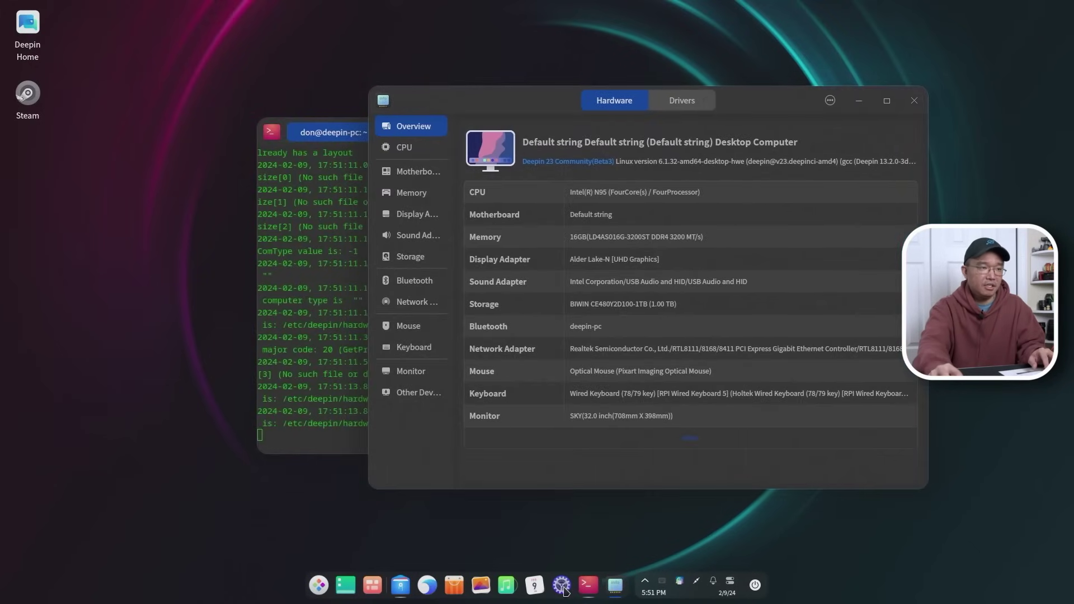
pyautogui.click(562, 585)
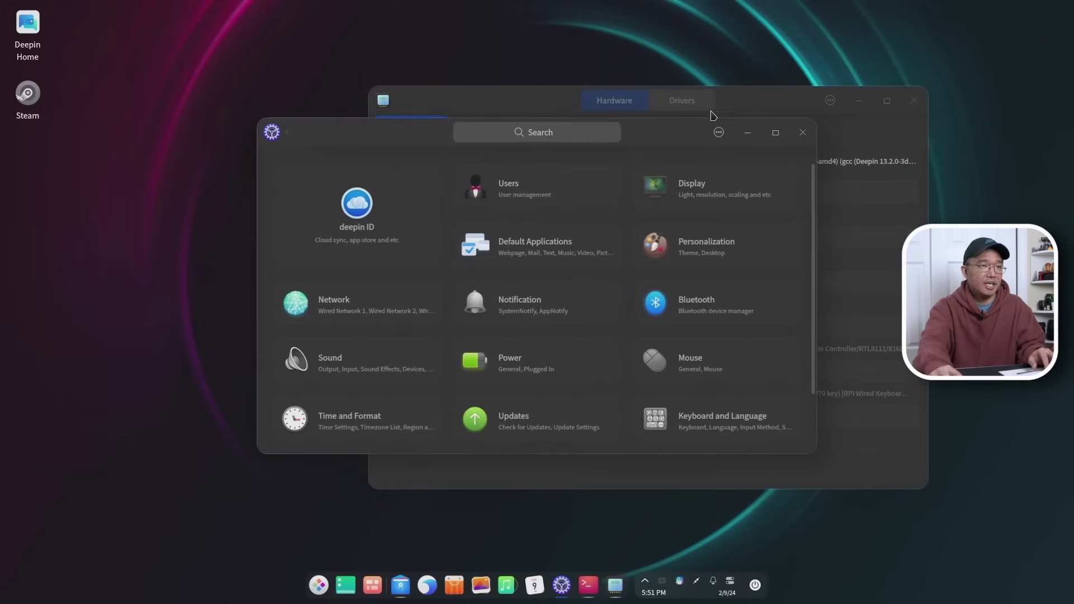
pyautogui.click(806, 140)
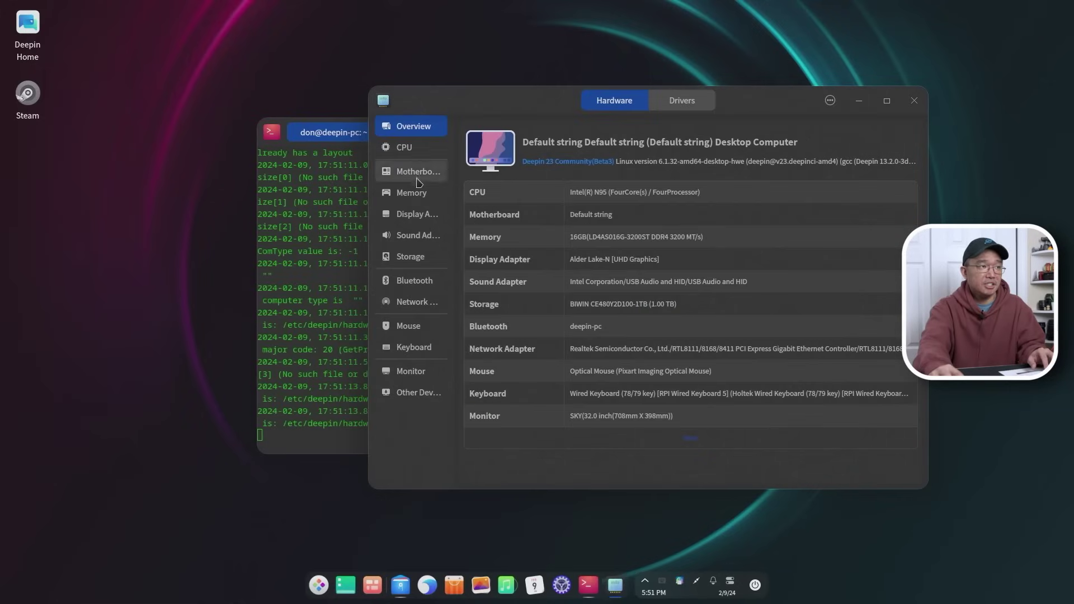
# Check the Motherboard and 16GB DDR4 Memory pages, then return to Overview
pyautogui.click(411, 148)
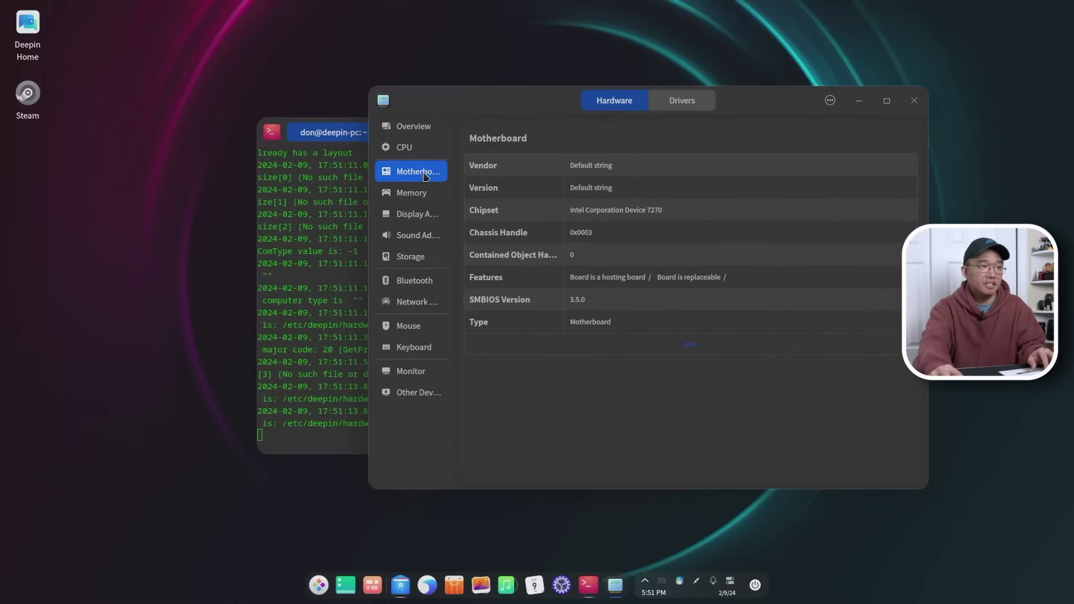
pyautogui.click(421, 193)
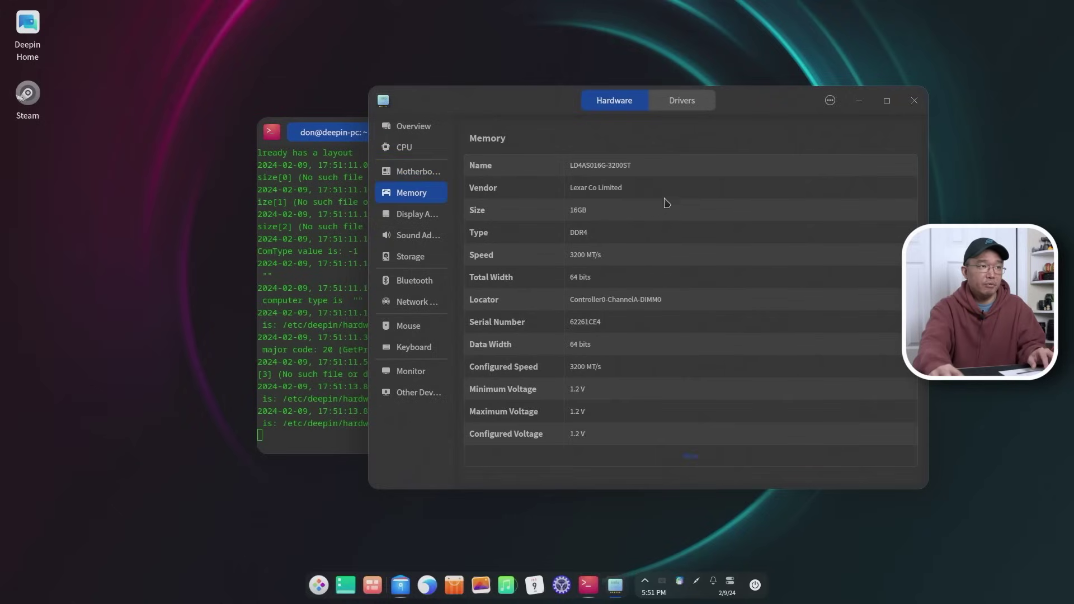
pyautogui.click(416, 125)
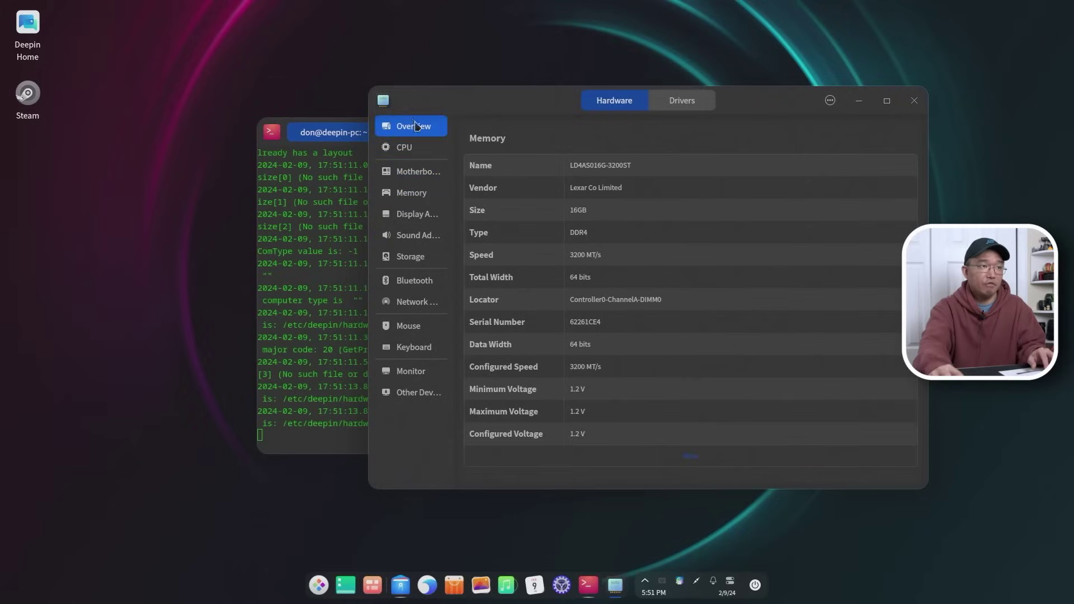
# Run the driver check and scroll through the 10 up-to-date drivers
pyautogui.click(694, 102)
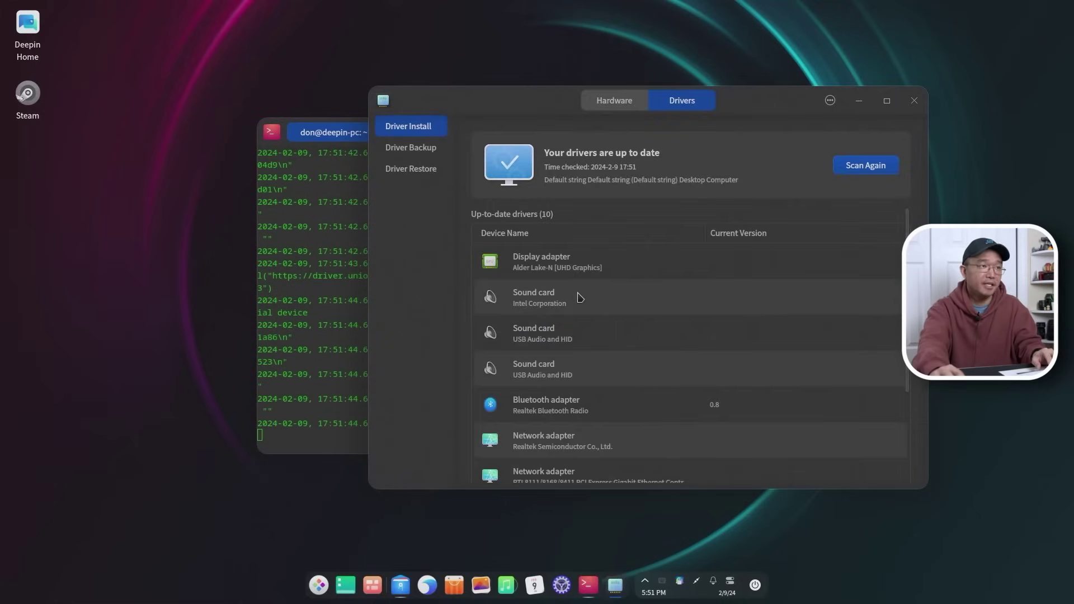
pyautogui.scroll(-3, 603, 279)
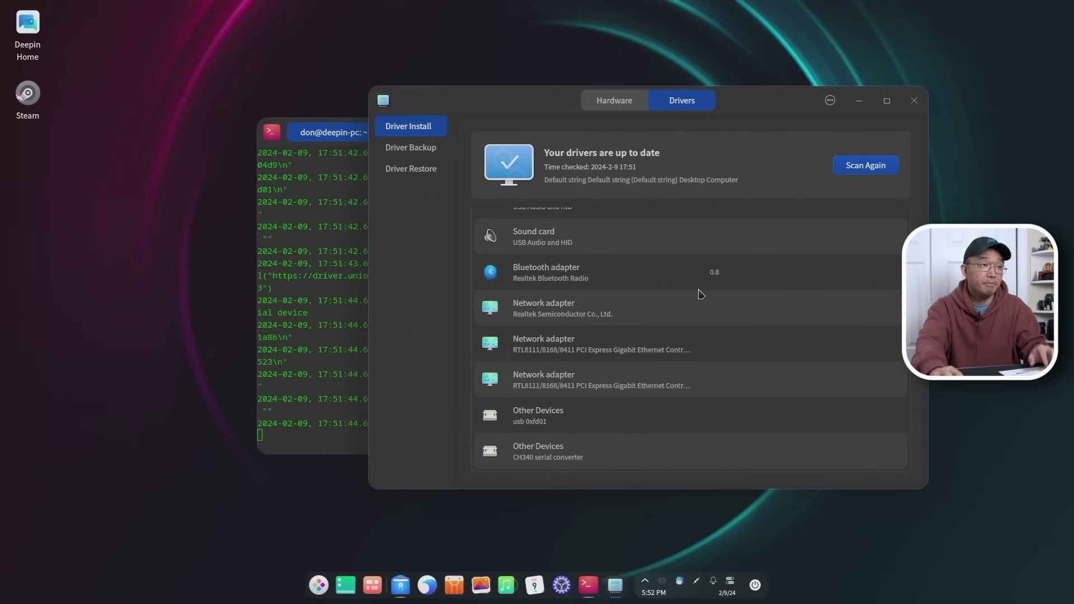
pyautogui.scroll(3, 688, 316)
# Close Device Manager, launch App Store from the dock and maximize it on Recommended apps
pyautogui.click(915, 100)
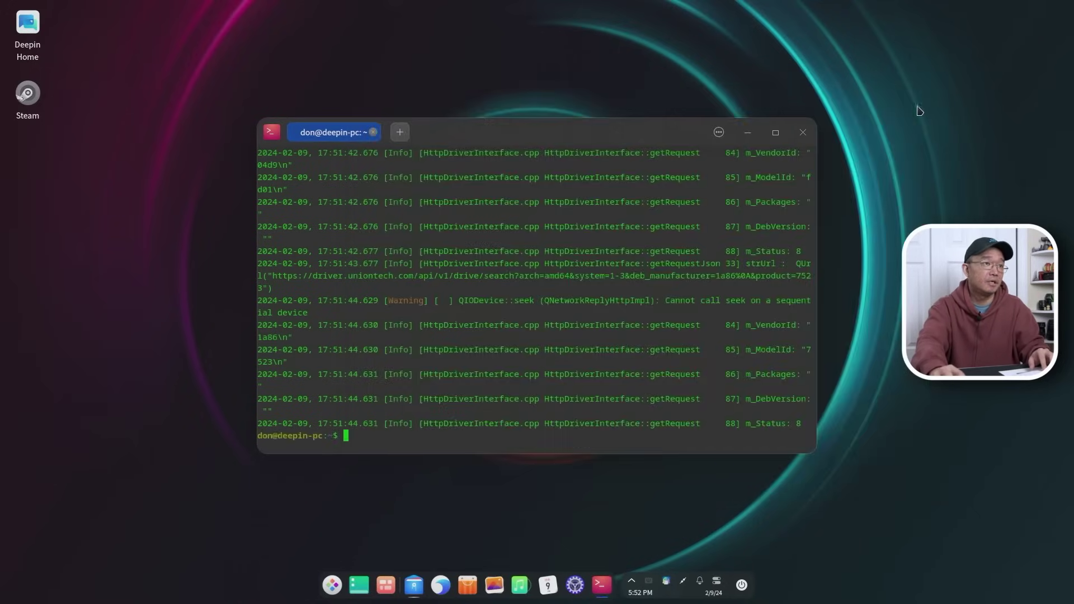
pyautogui.click(467, 585)
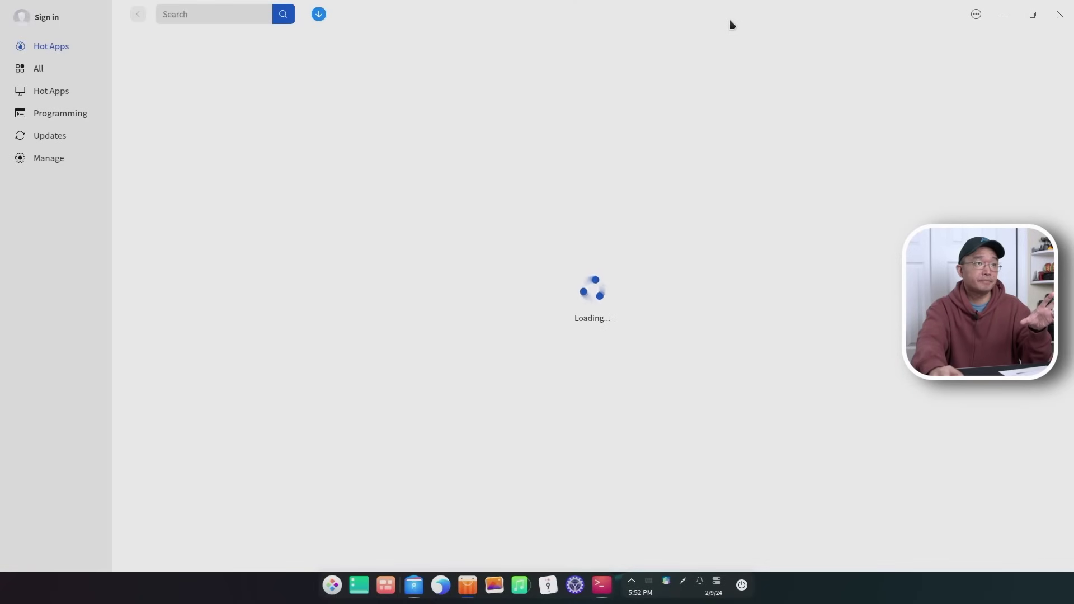
pyautogui.doubleClick(732, 24)
pyautogui.moveTo(532, 17); pyautogui.dragTo(724, 115)
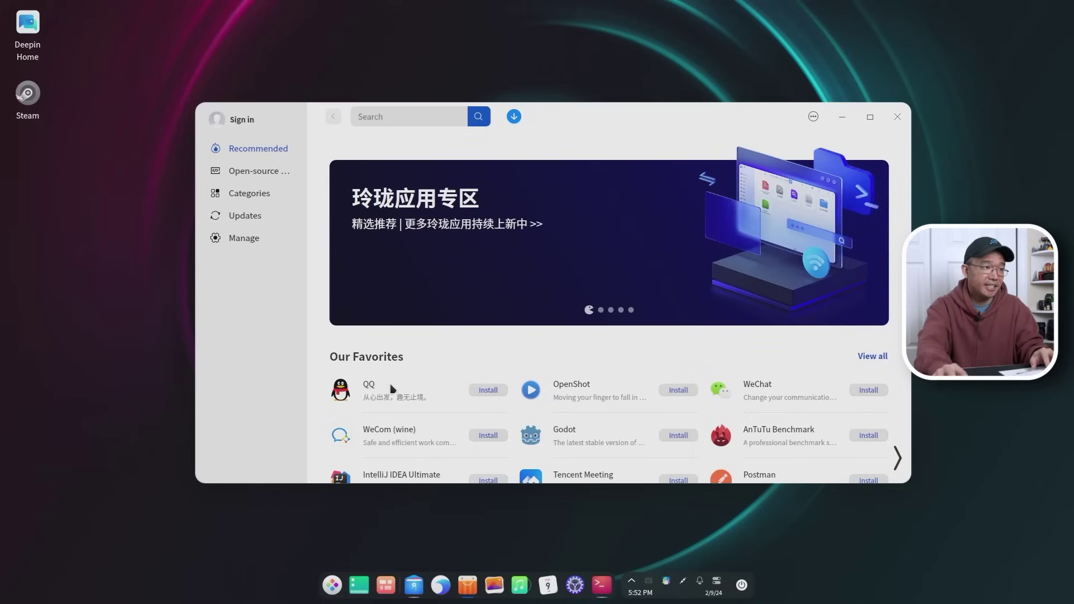
pyautogui.scroll(-2, 432, 401)
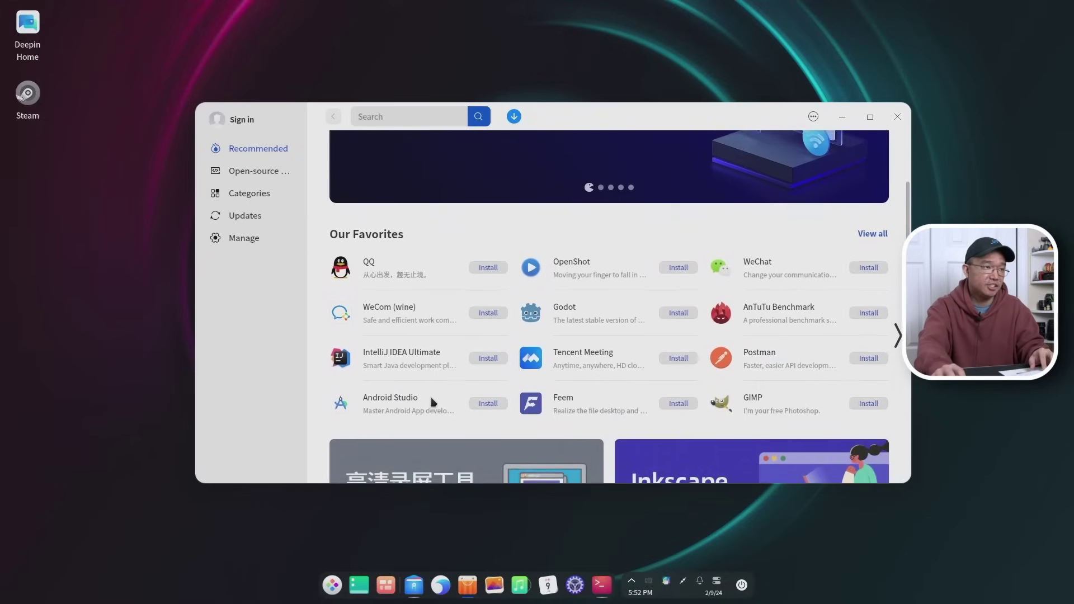
pyautogui.scroll(-2, 431, 401)
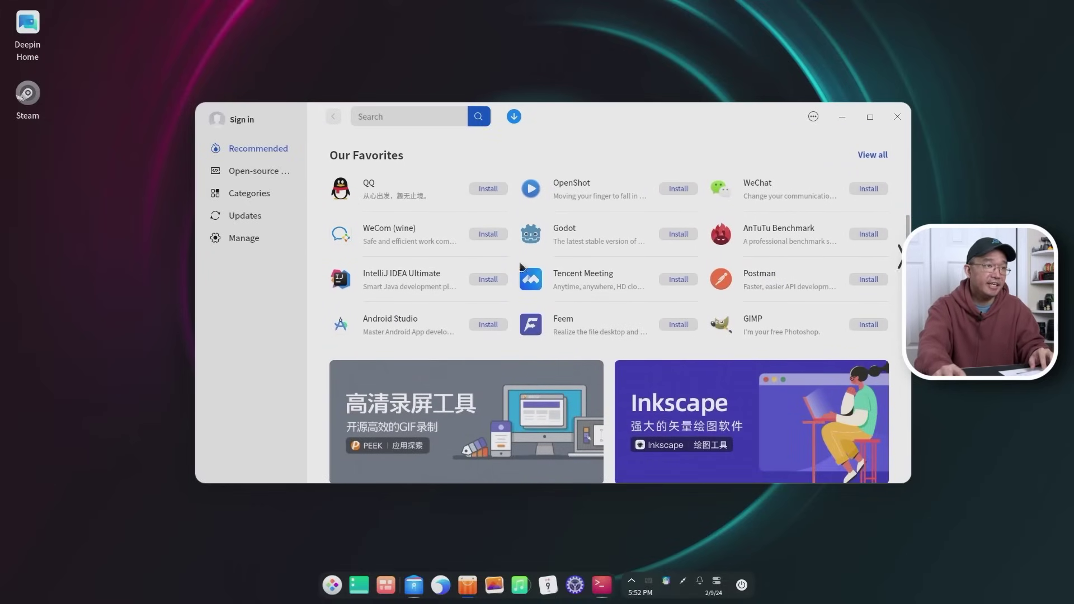
pyautogui.doubleClick(641, 120)
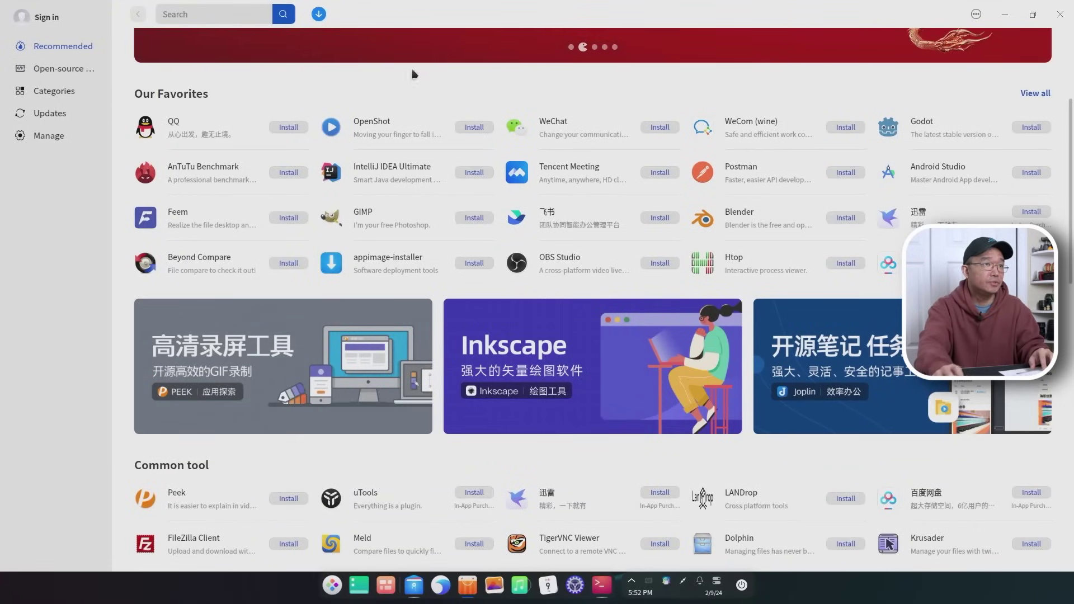
pyautogui.scroll(5, 533, 118)
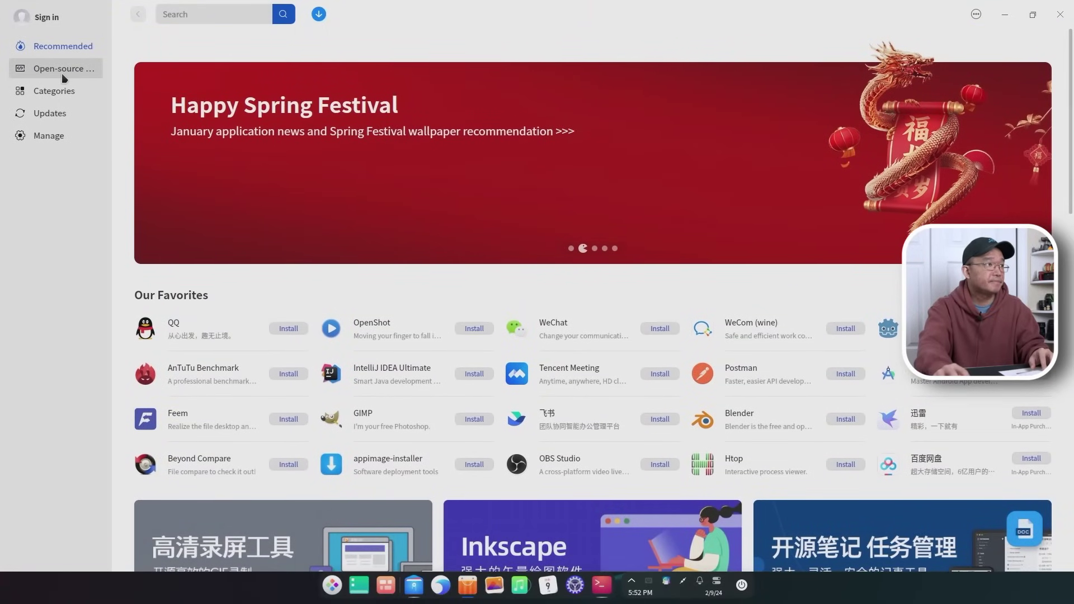
# Browse the Games category, viewing the 智力游戏 and Cgoban app pages
pyautogui.click(56, 91)
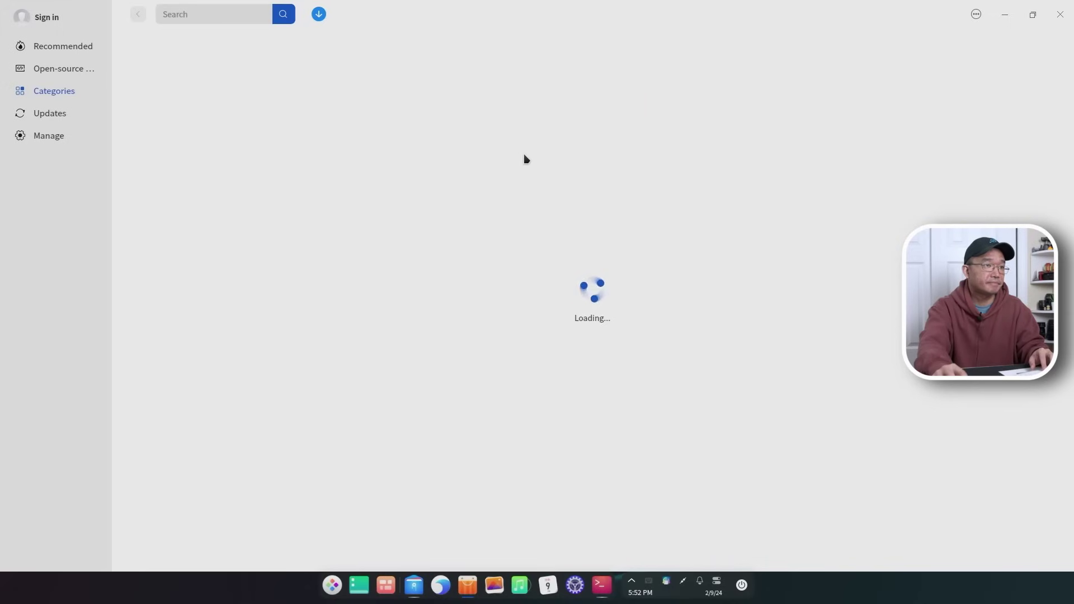
pyautogui.click(518, 129)
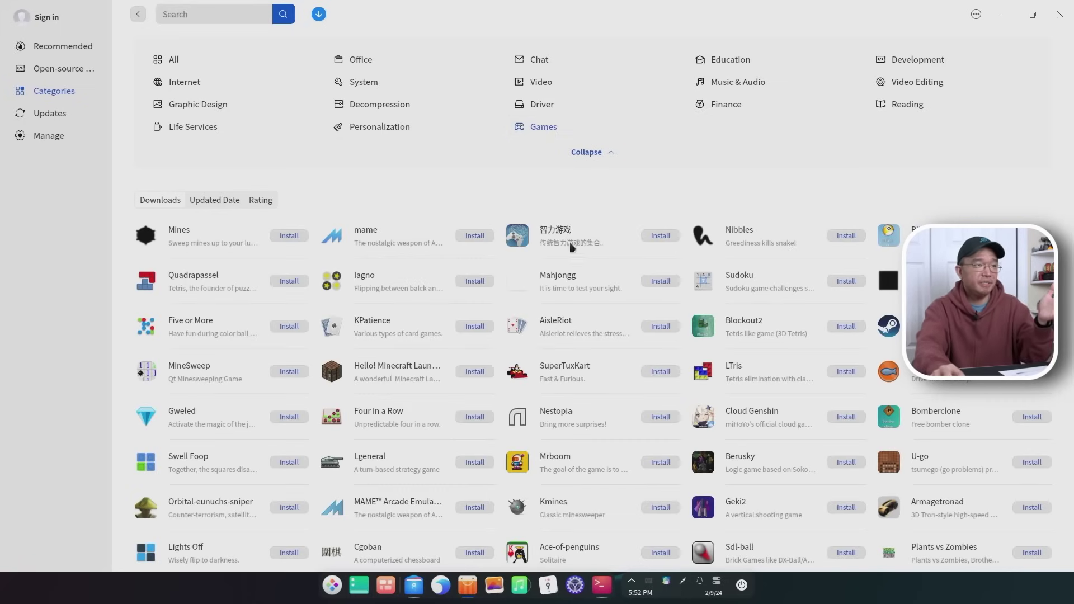
pyautogui.click(543, 237)
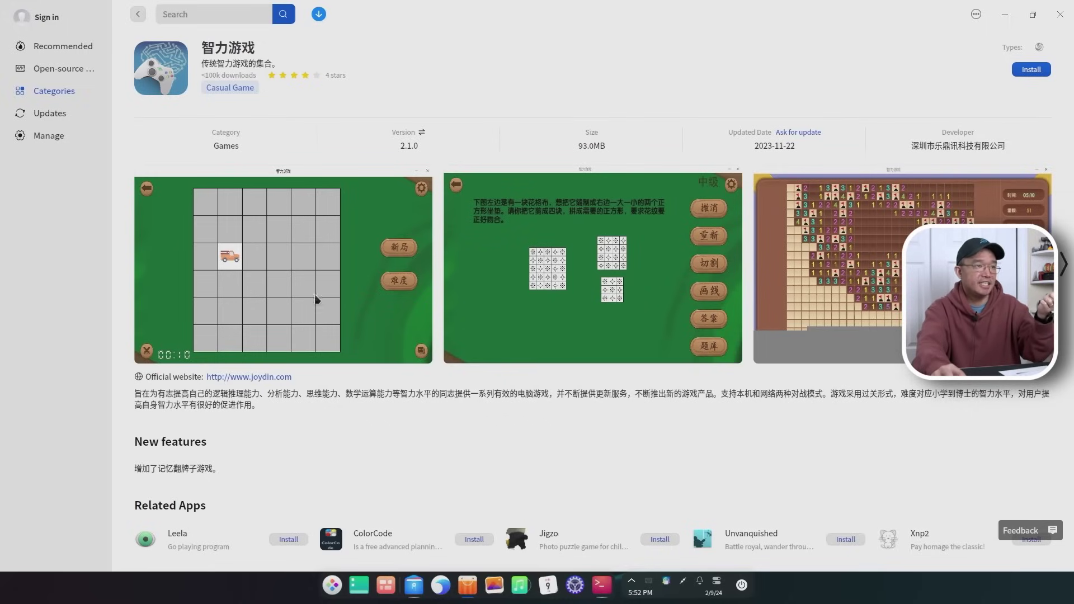
pyautogui.click(138, 14)
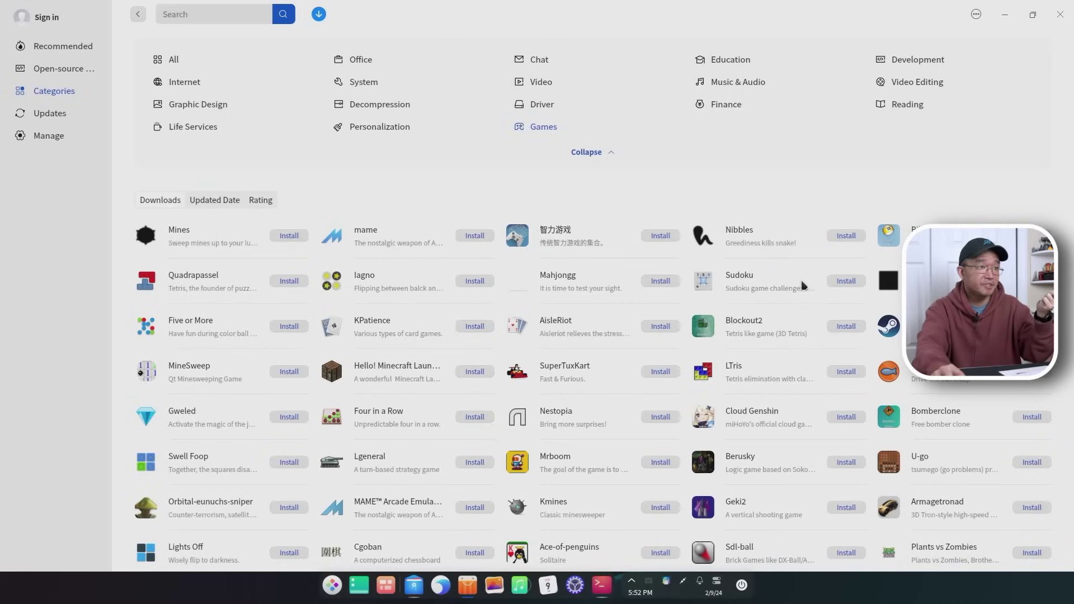
pyautogui.scroll(-3, 356, 508)
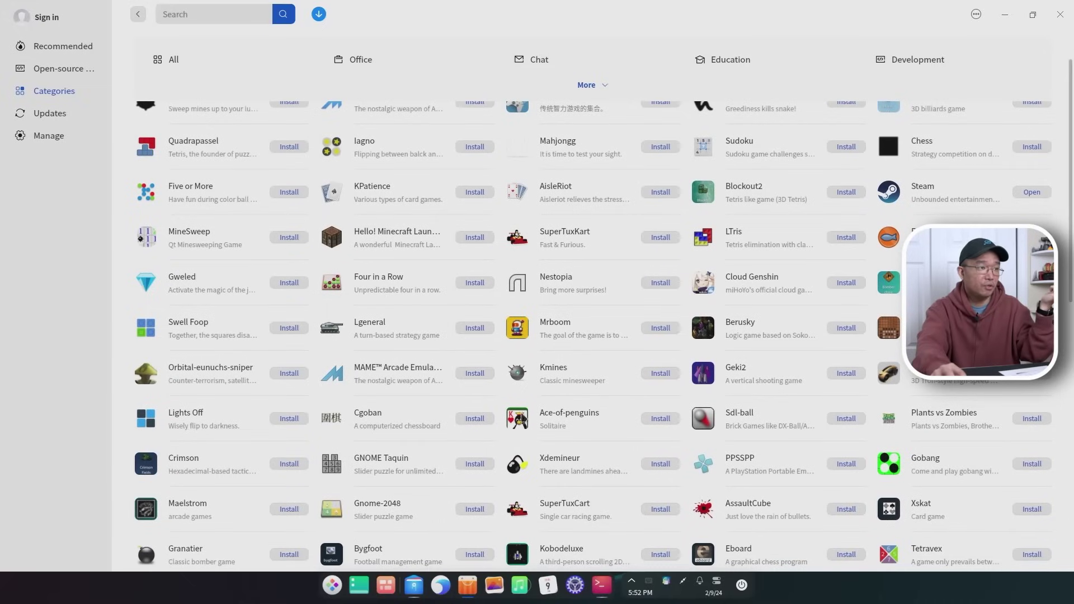
pyautogui.click(332, 418)
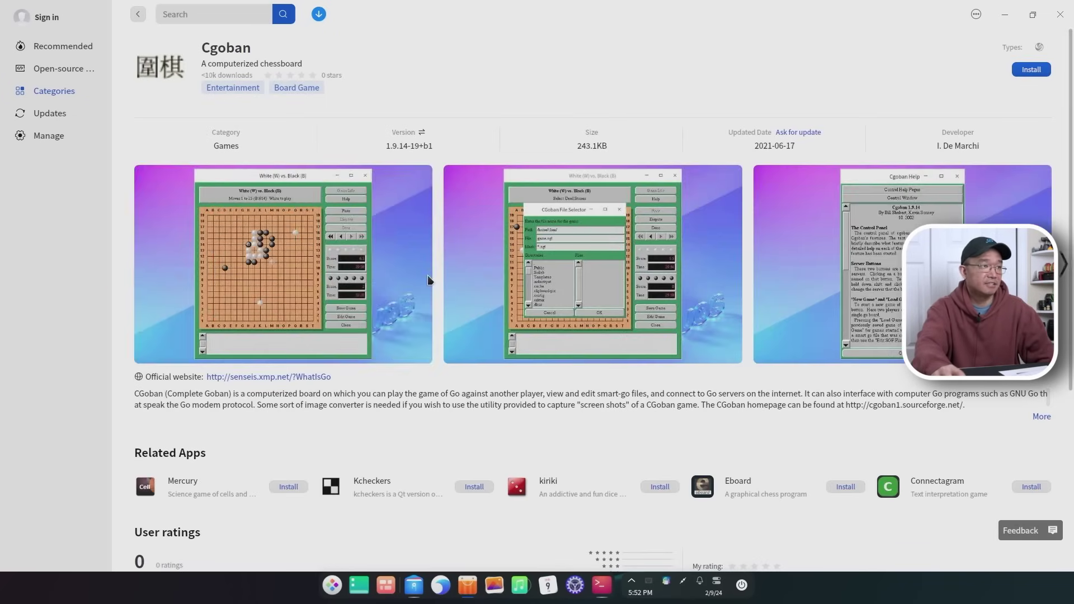
pyautogui.click(59, 90)
# Find WeChat in Our Favorites and start installing it
pyautogui.scroll(-5, 371, 404)
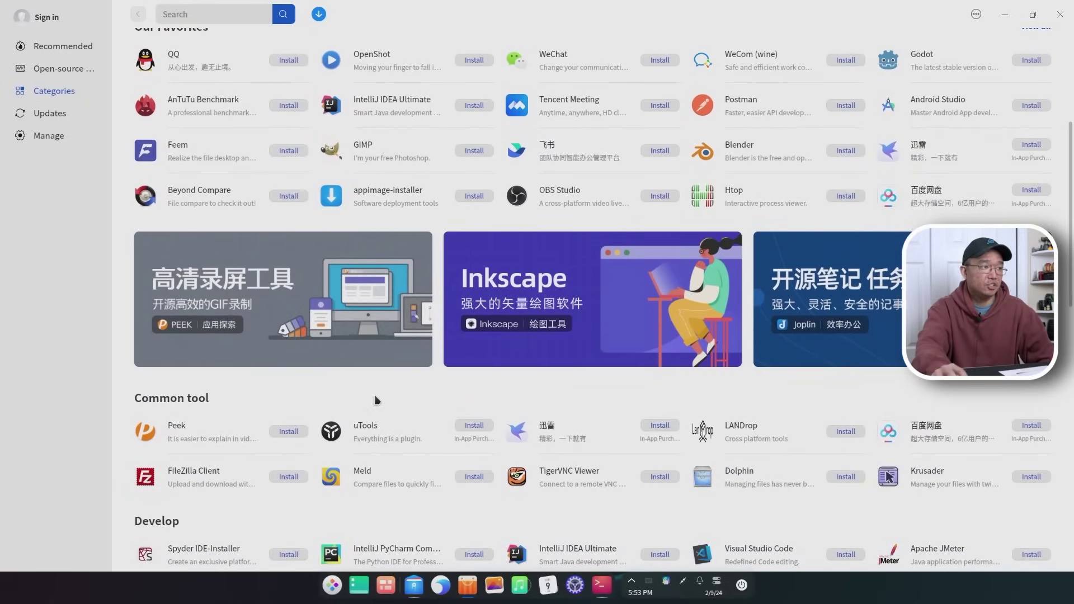
pyautogui.scroll(5, 580, 424)
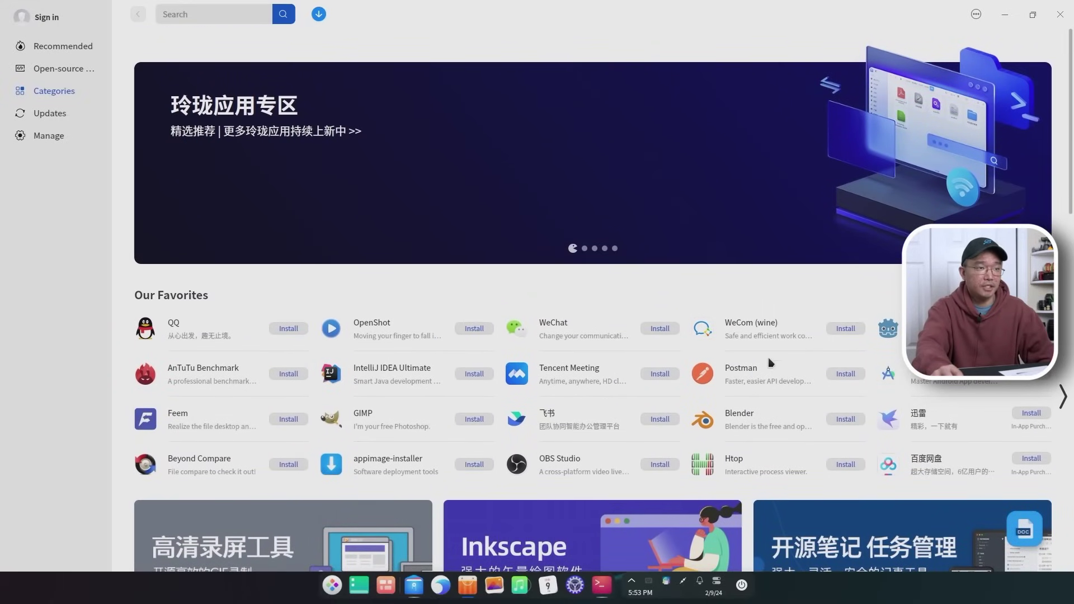
pyautogui.scroll(-7, 655, 367)
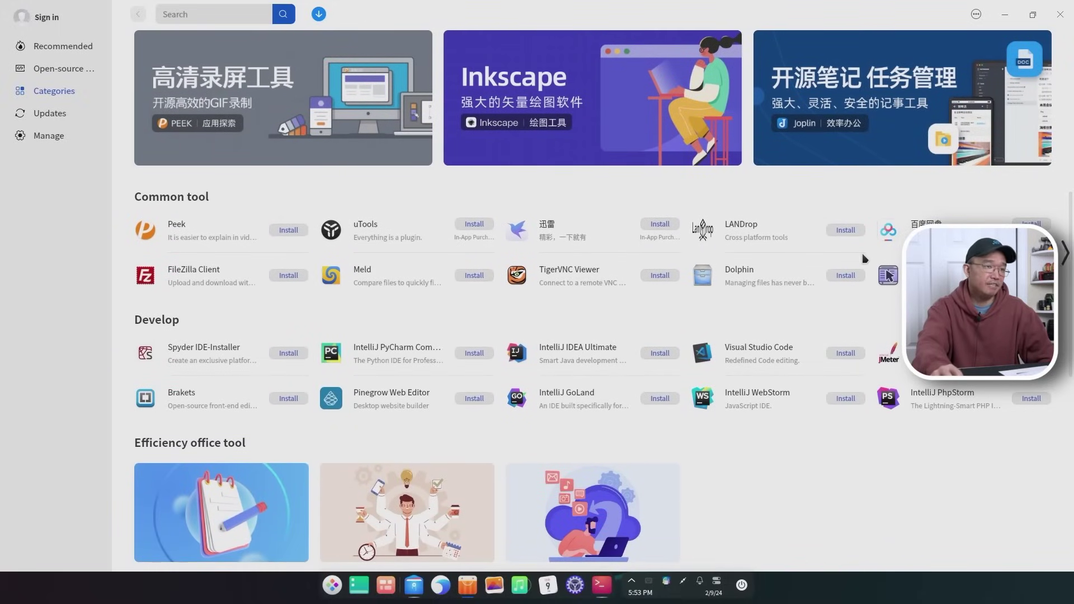
pyautogui.scroll(7, 592, 288)
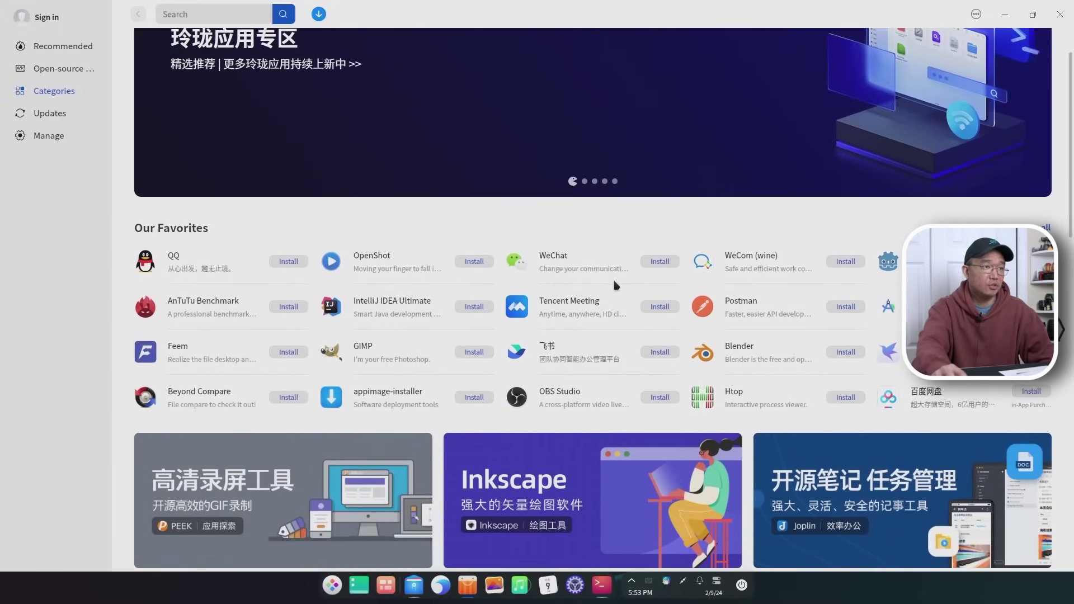
pyautogui.click(661, 262)
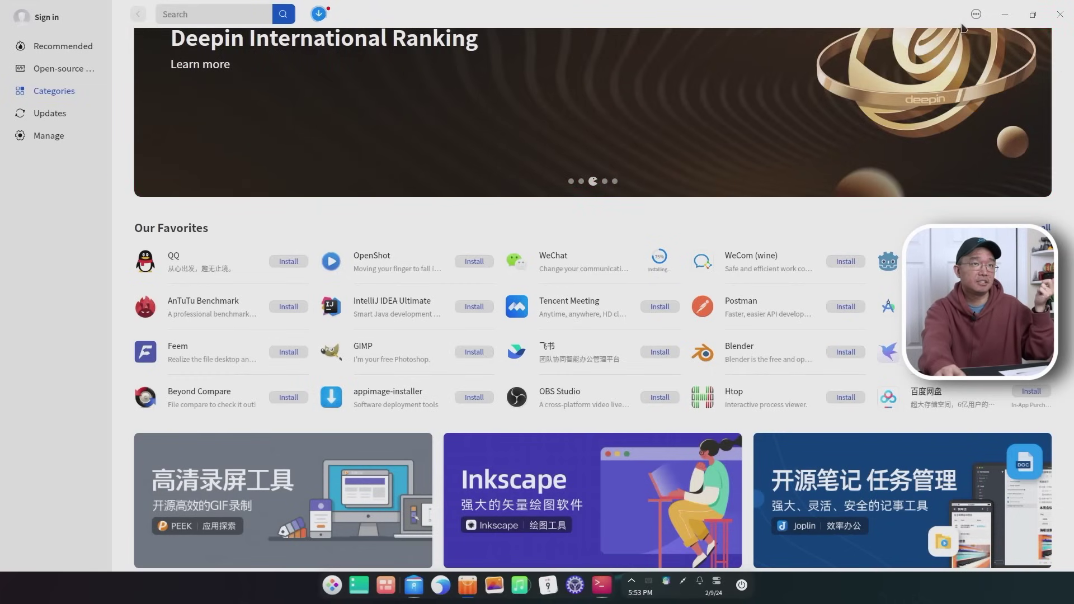
# Check the store's update settings, launch WeChat, and view Godot 4.0.3's details page
pyautogui.click(417, 249)
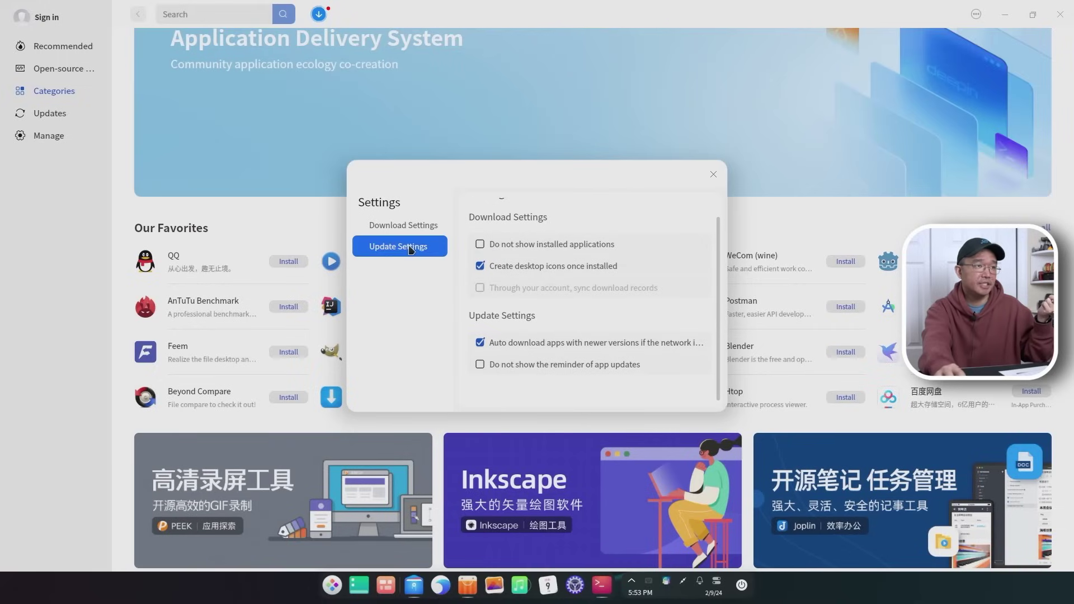
pyautogui.click(713, 174)
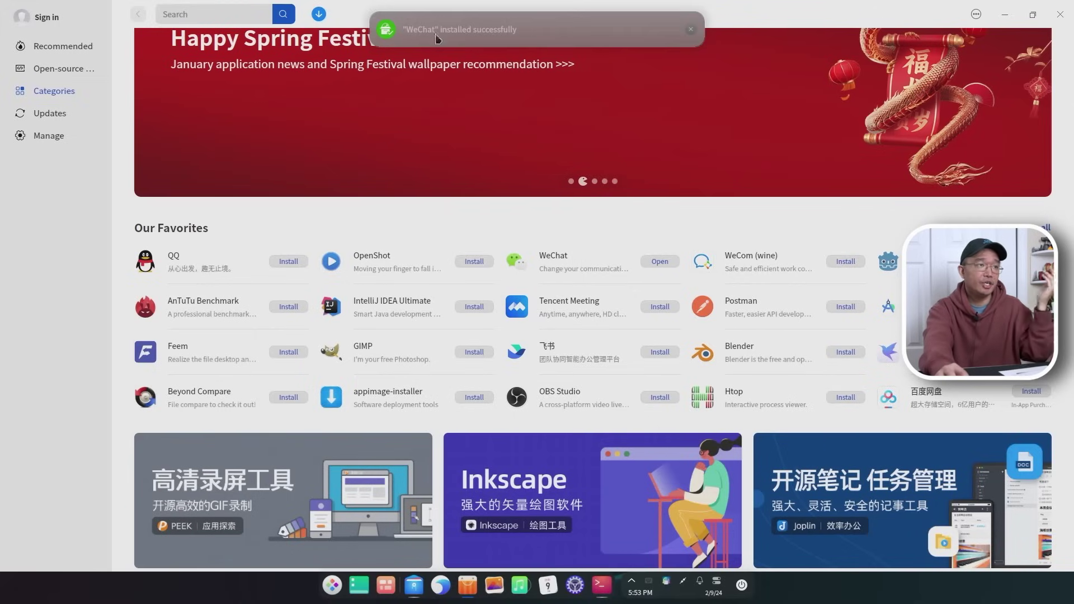
pyautogui.click(660, 262)
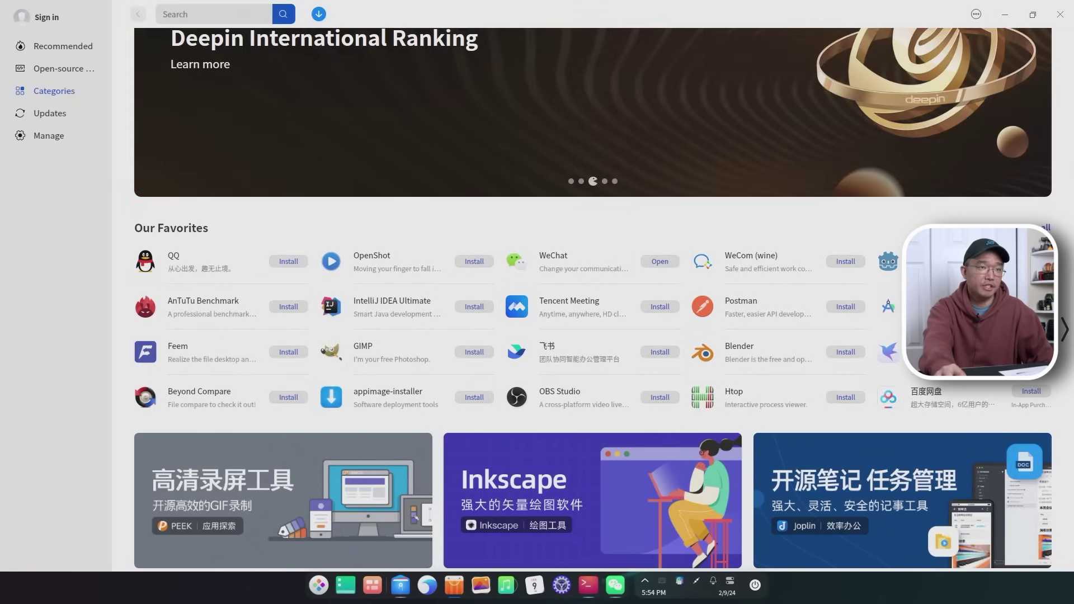
pyautogui.click(887, 262)
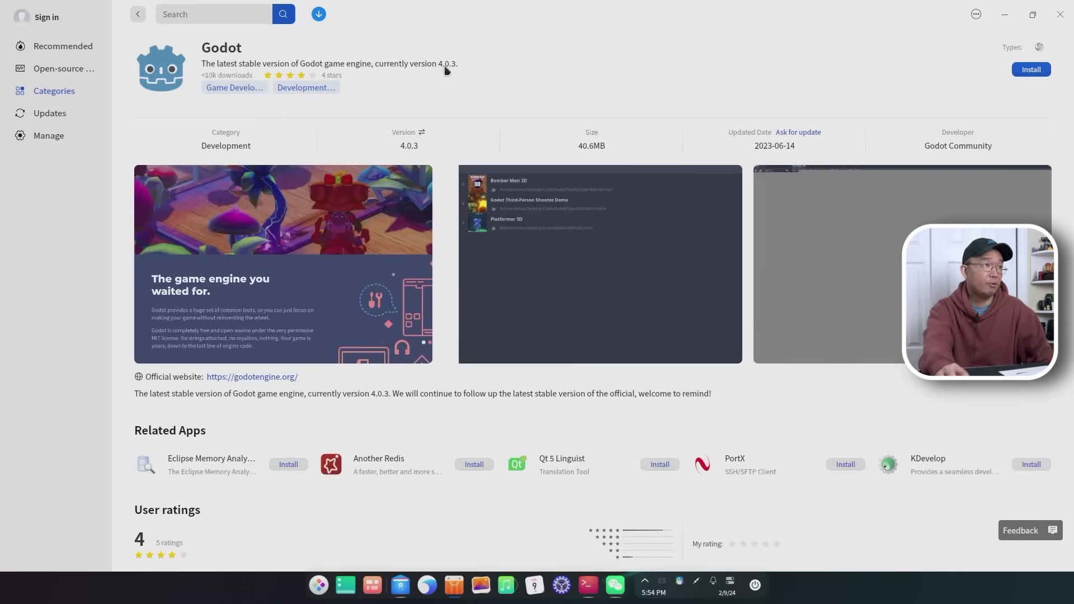
# Close all WeChat windows and the terminal window
pyautogui.rightClick(616, 585)
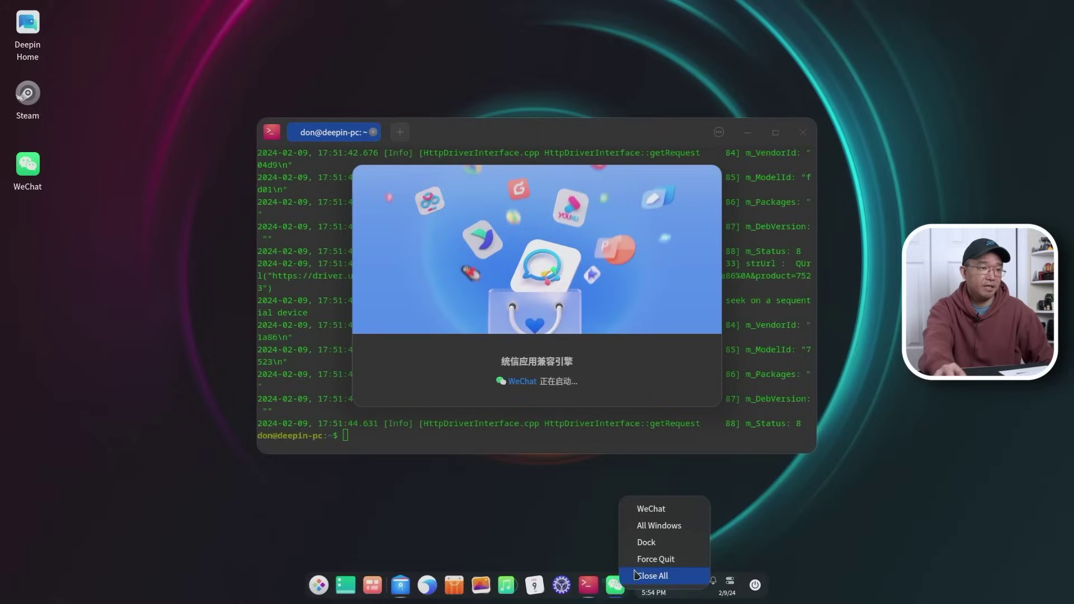
pyautogui.click(636, 576)
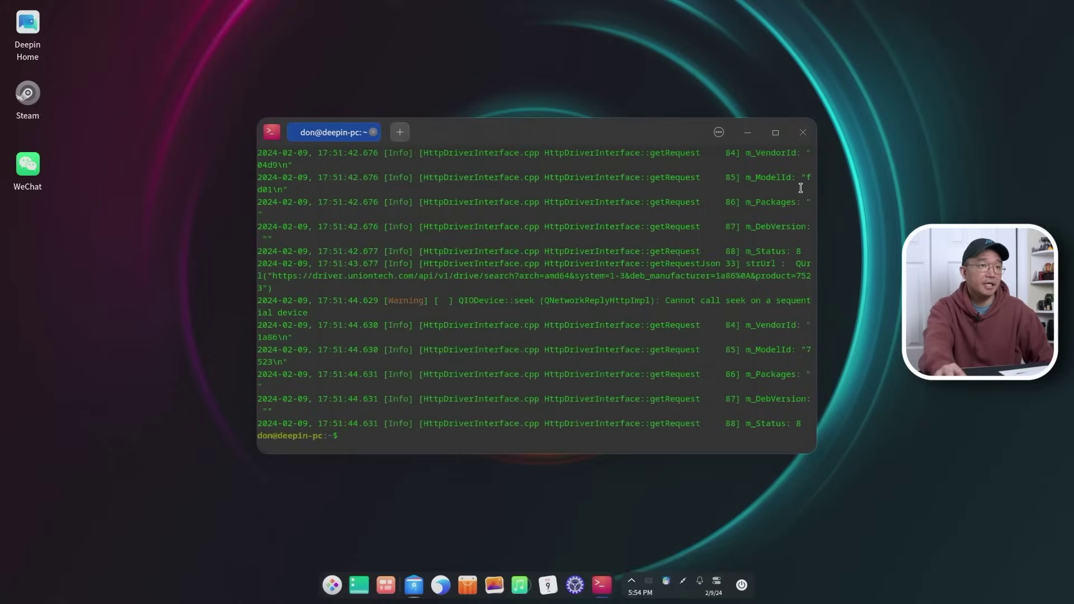
pyautogui.click(803, 134)
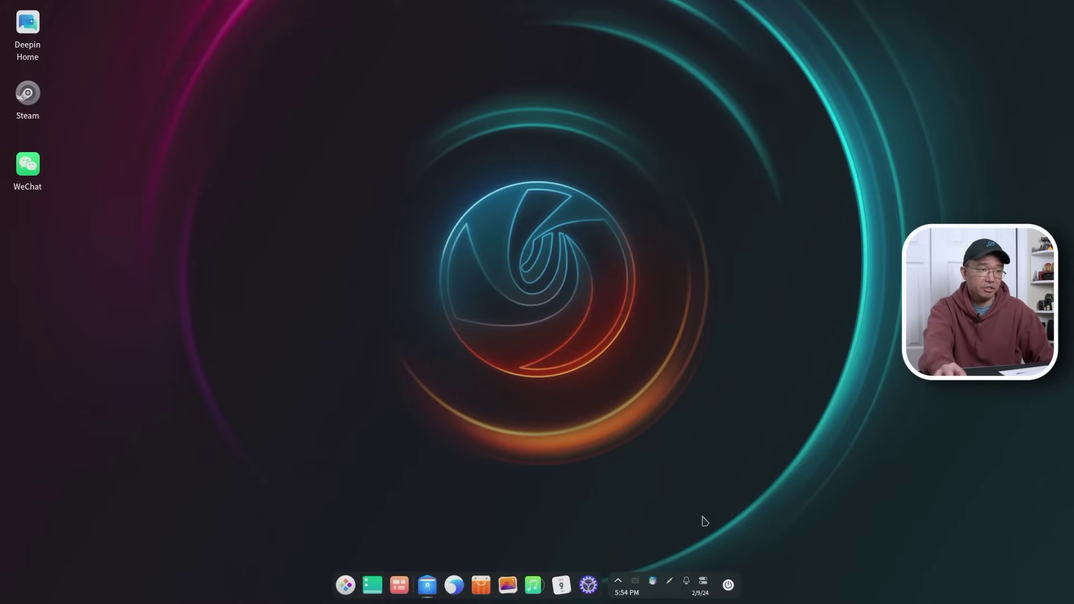
# Reopen WeChat from the hidden tray icons, then force it to quit
pyautogui.click(619, 583)
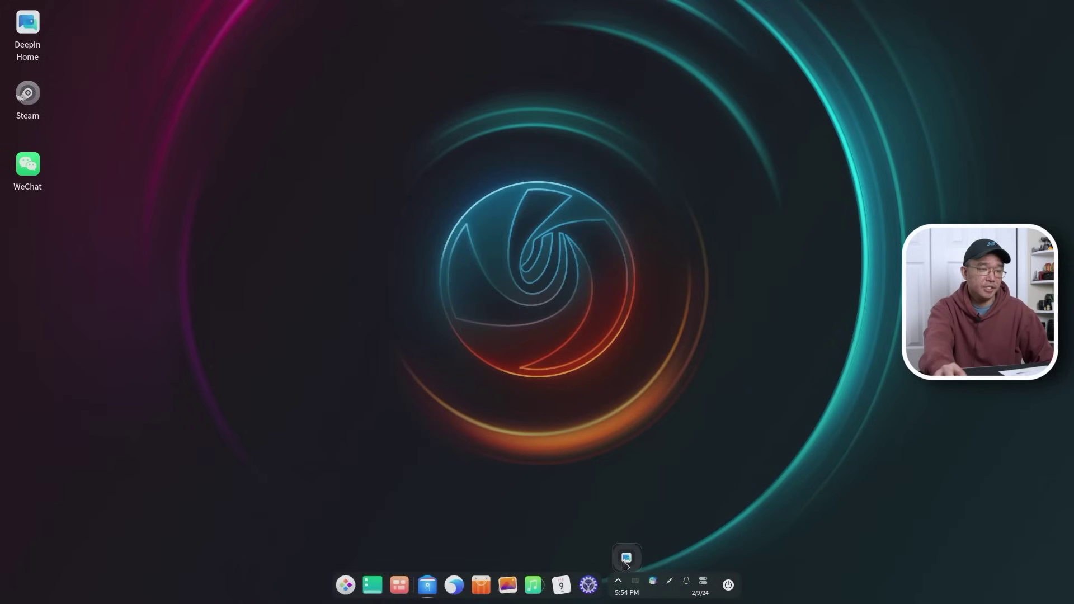
pyautogui.click(626, 559)
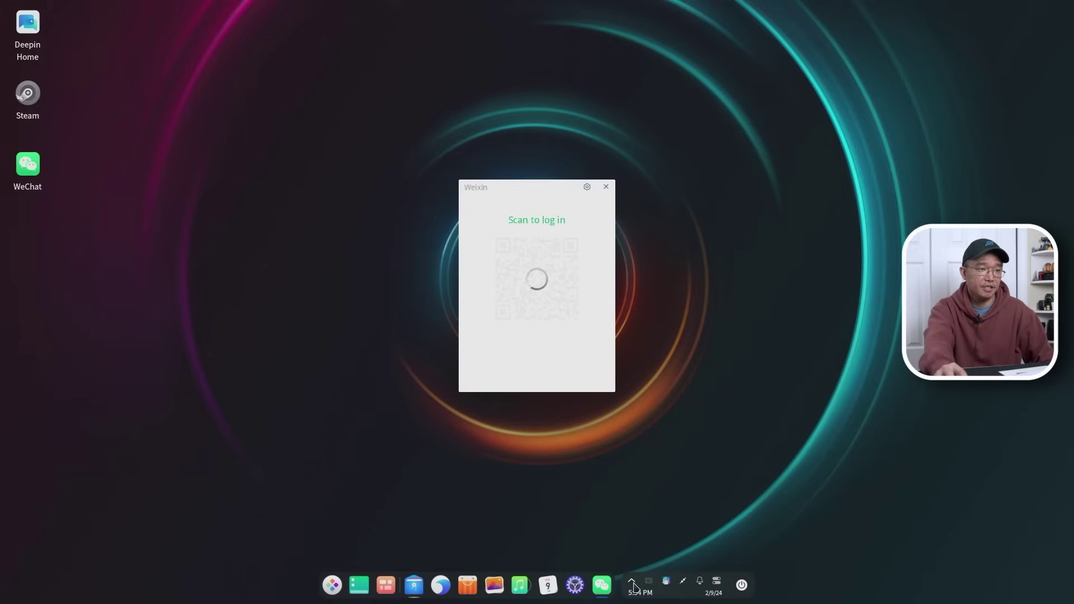
pyautogui.rightClick(612, 585)
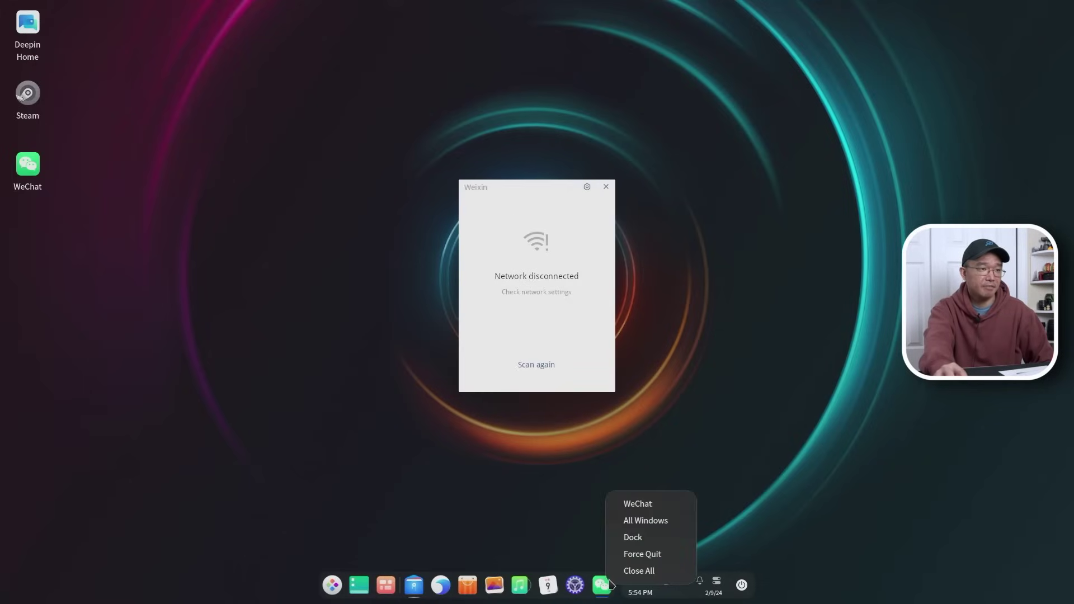
pyautogui.click(621, 555)
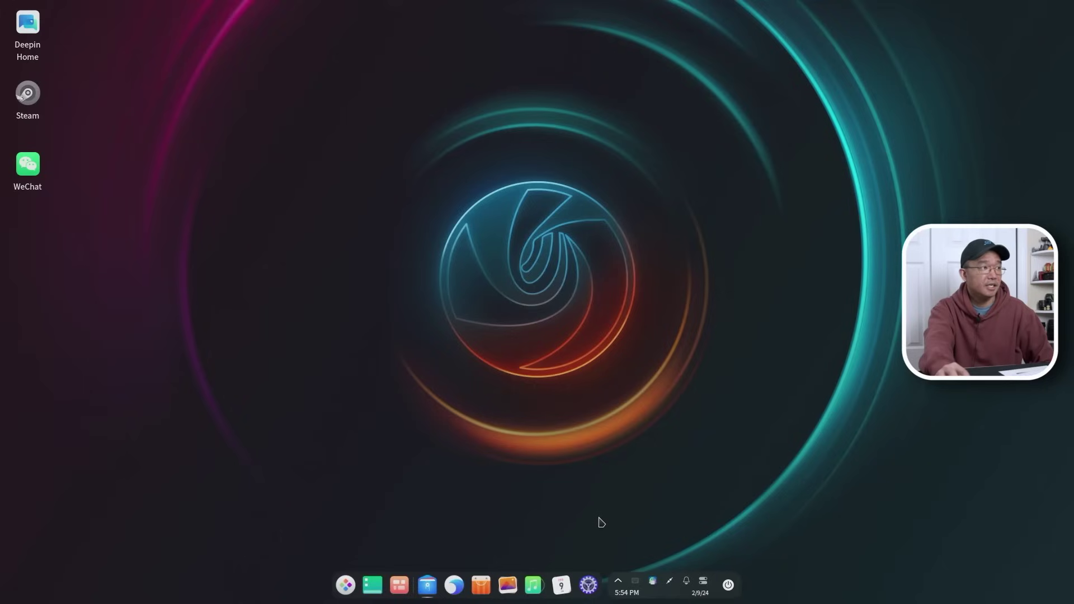
pyautogui.click(21, 105)
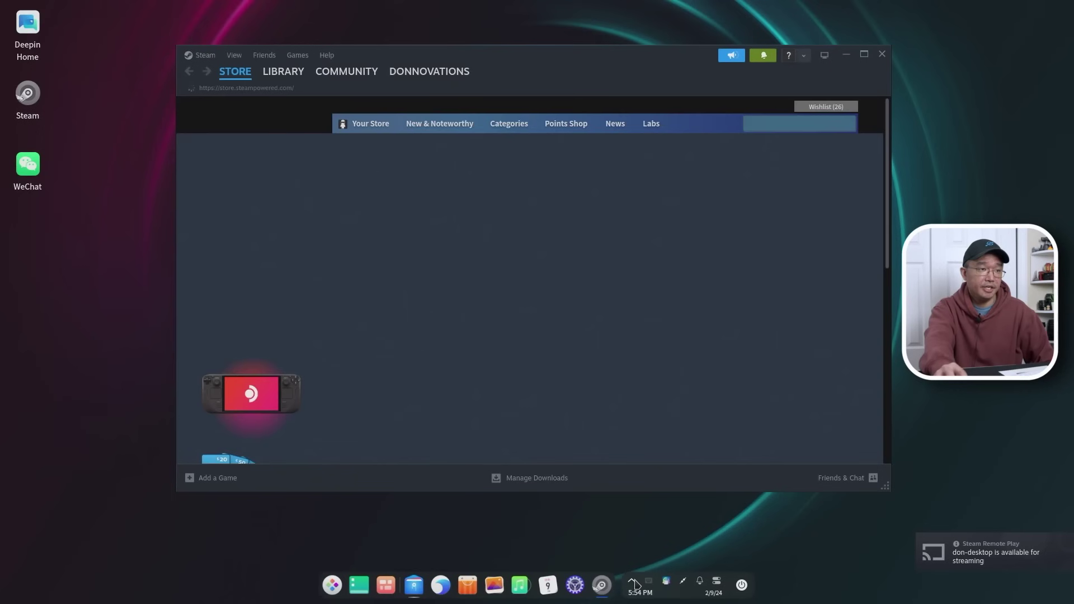
# Play Gunfire Reborn from Steam's Library, then exit the game back to its page
pyautogui.click(633, 582)
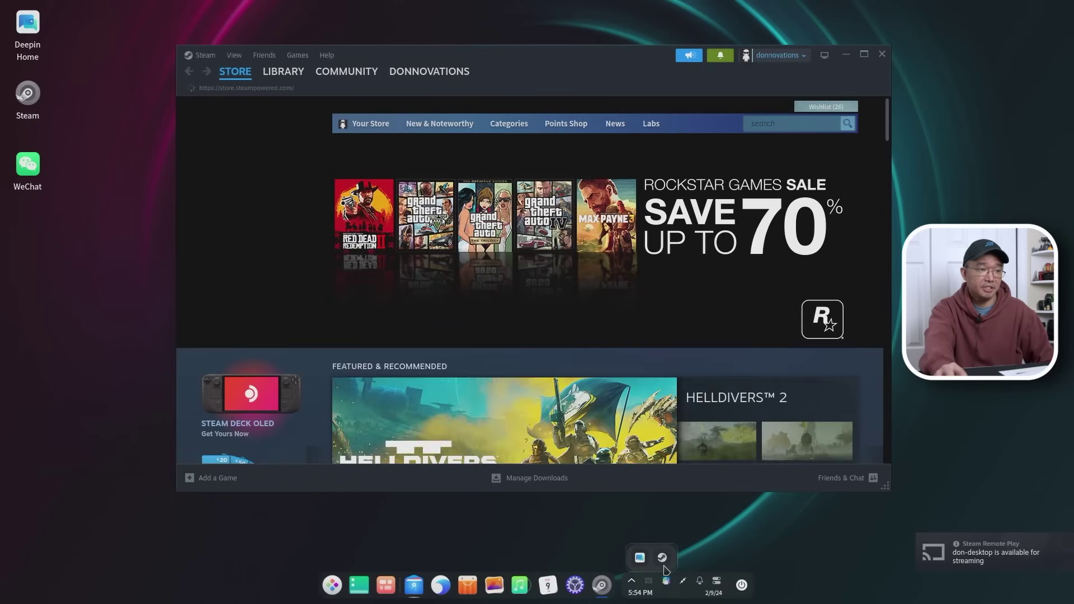
pyautogui.click(280, 74)
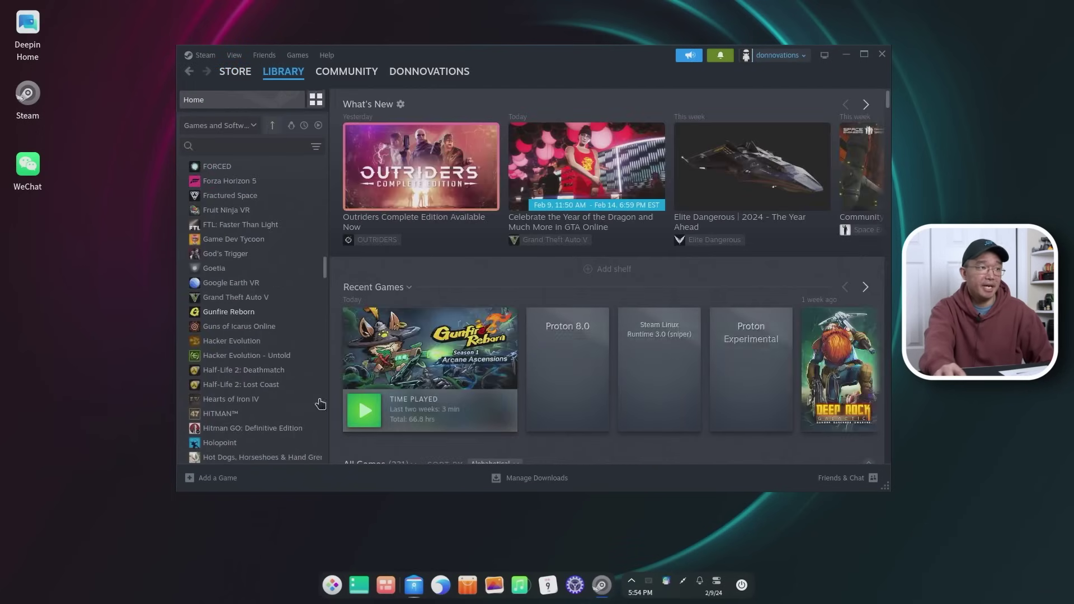
pyautogui.click(368, 408)
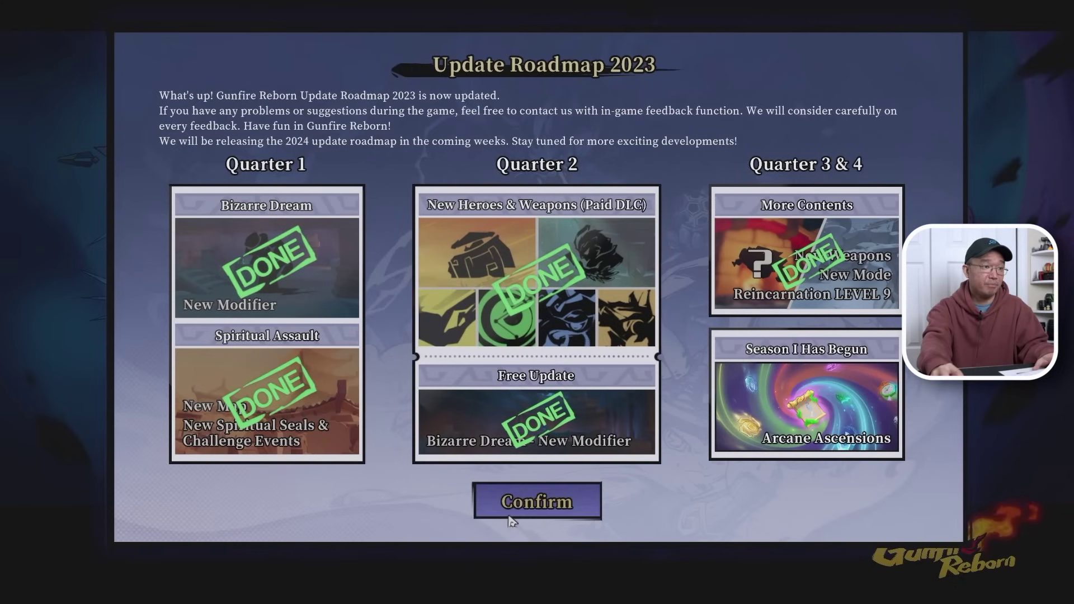
pyautogui.click(550, 487)
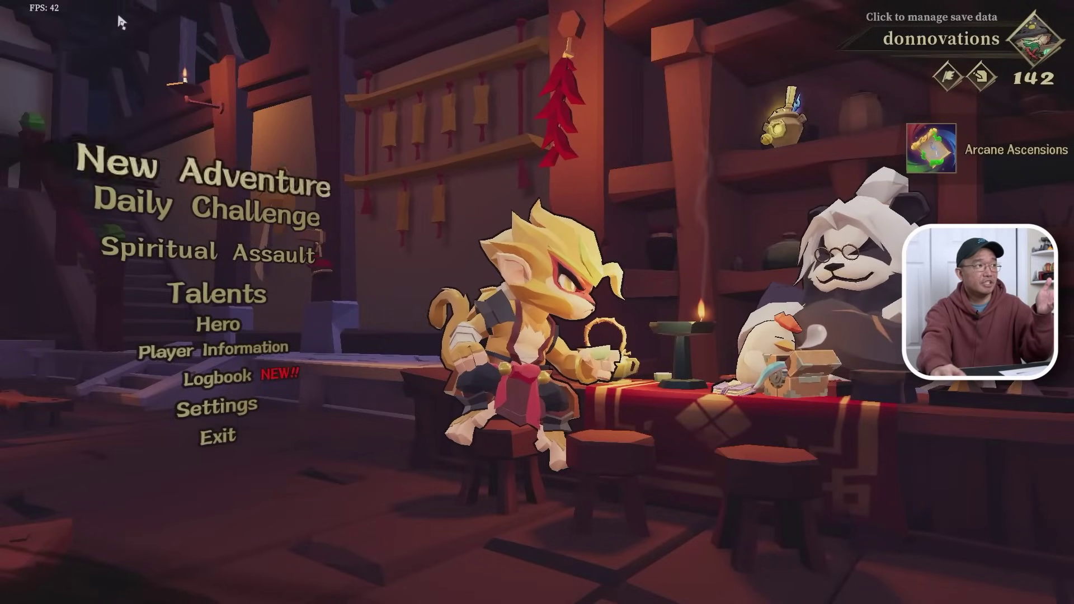
pyautogui.click(223, 434)
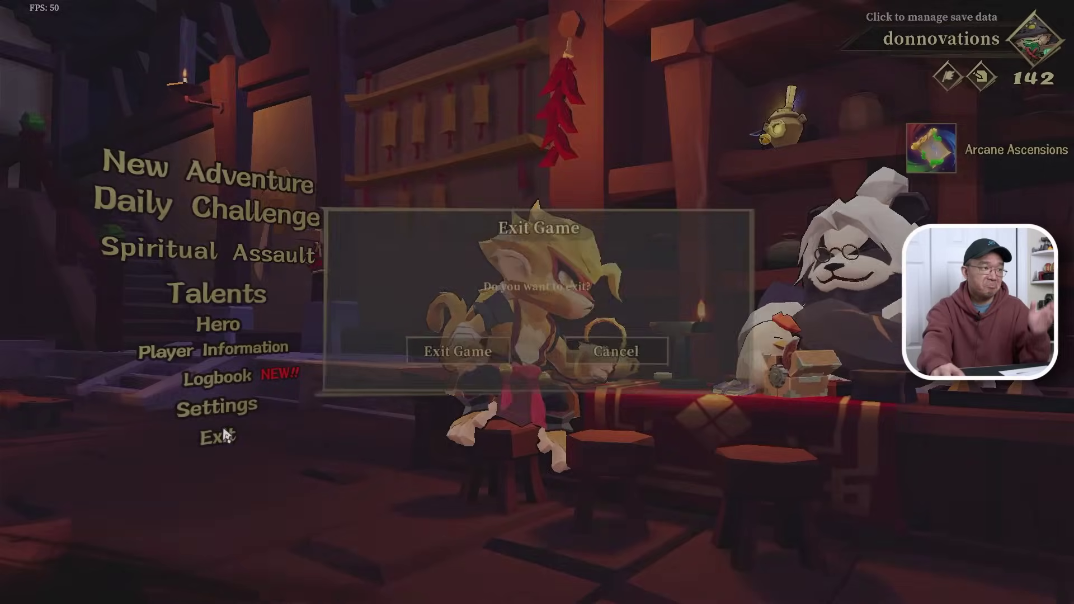
pyautogui.click(455, 353)
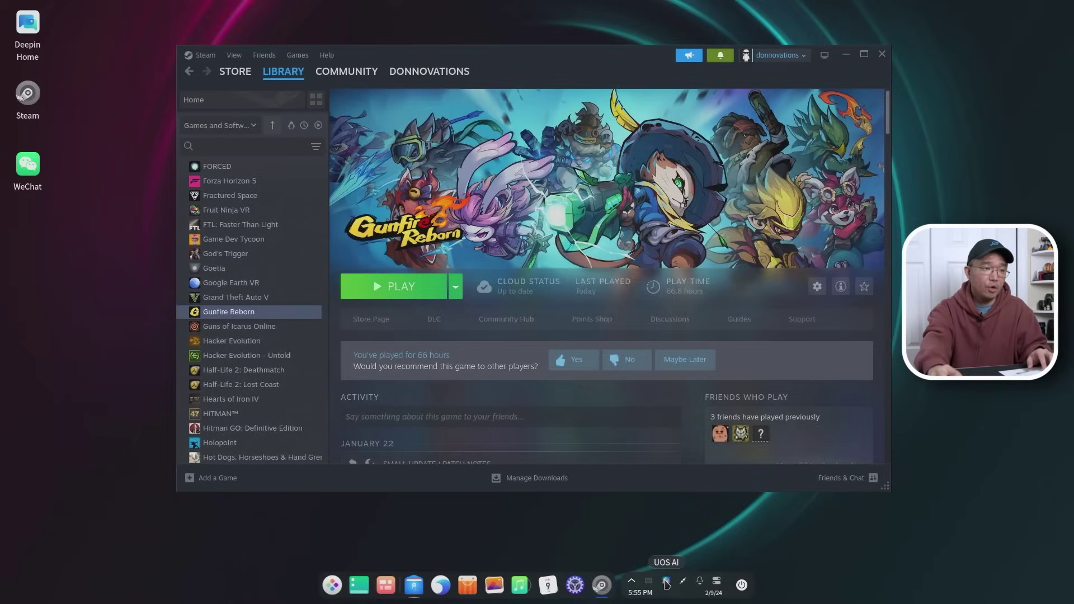
# Open UOS AI from the tray, close Steam, and dismiss the welcome agreement
pyautogui.click(667, 584)
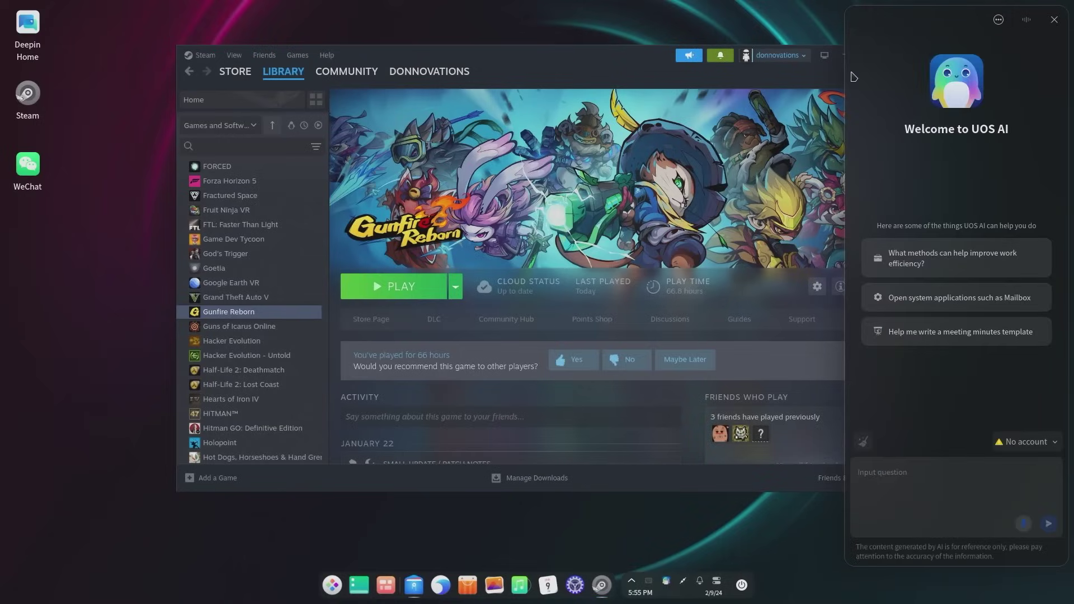
pyautogui.click(548, 52)
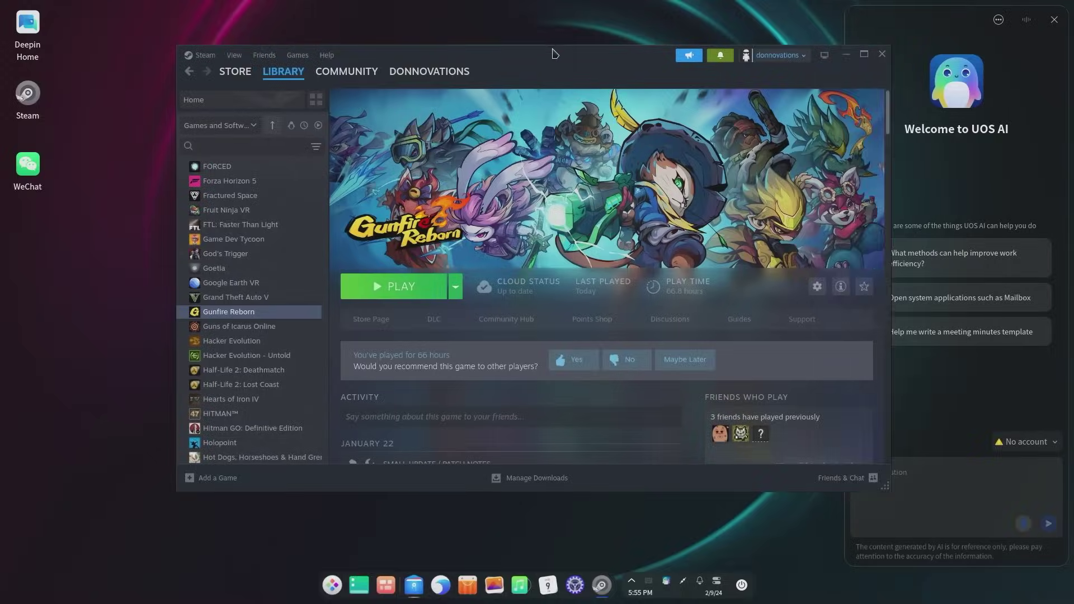
pyautogui.click(882, 57)
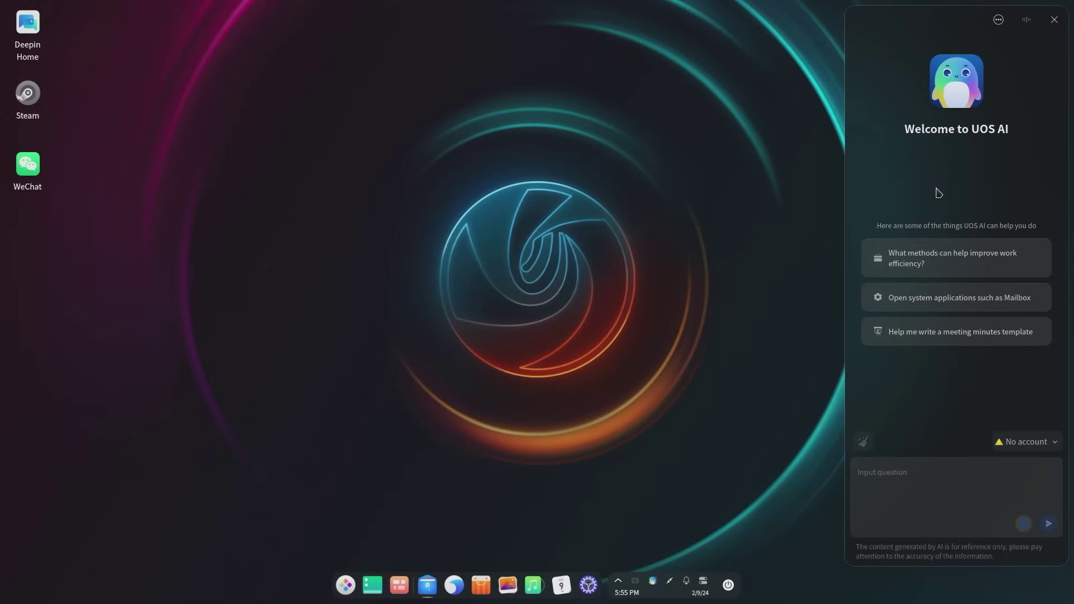
pyautogui.click(1047, 447)
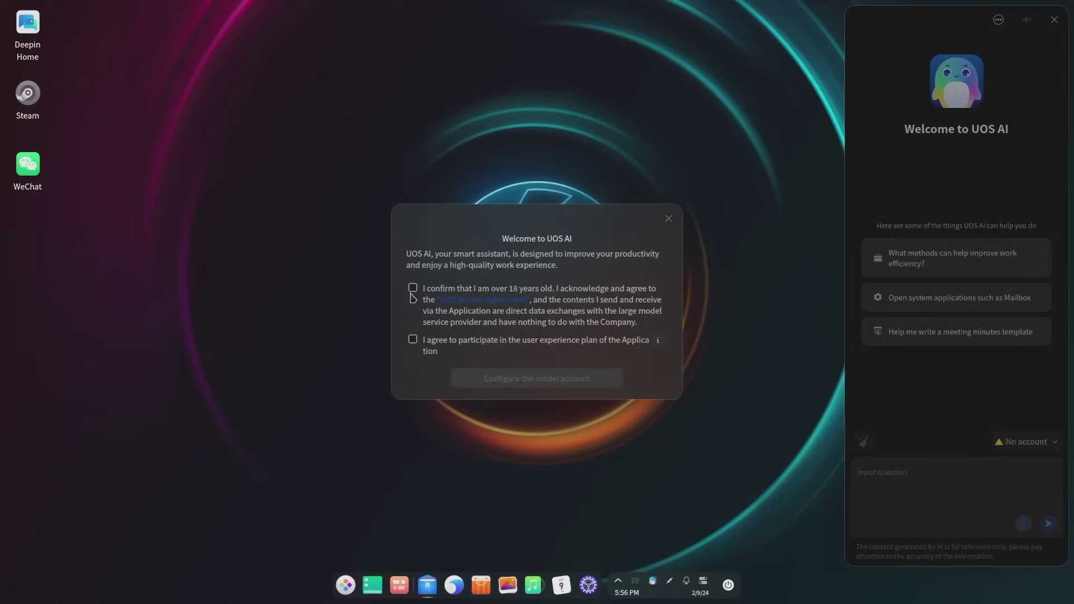
pyautogui.click(669, 219)
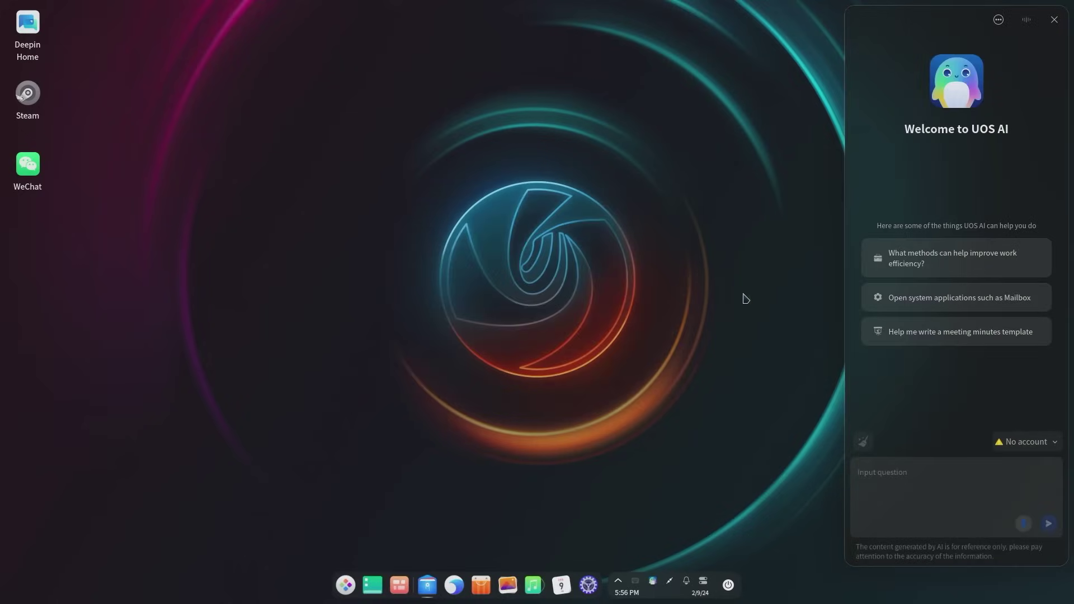
# Ask the UOS AI assistant to 'open browser'
pyautogui.click(959, 471)
pyautogui.write('open browser')
pyautogui.press('Return')
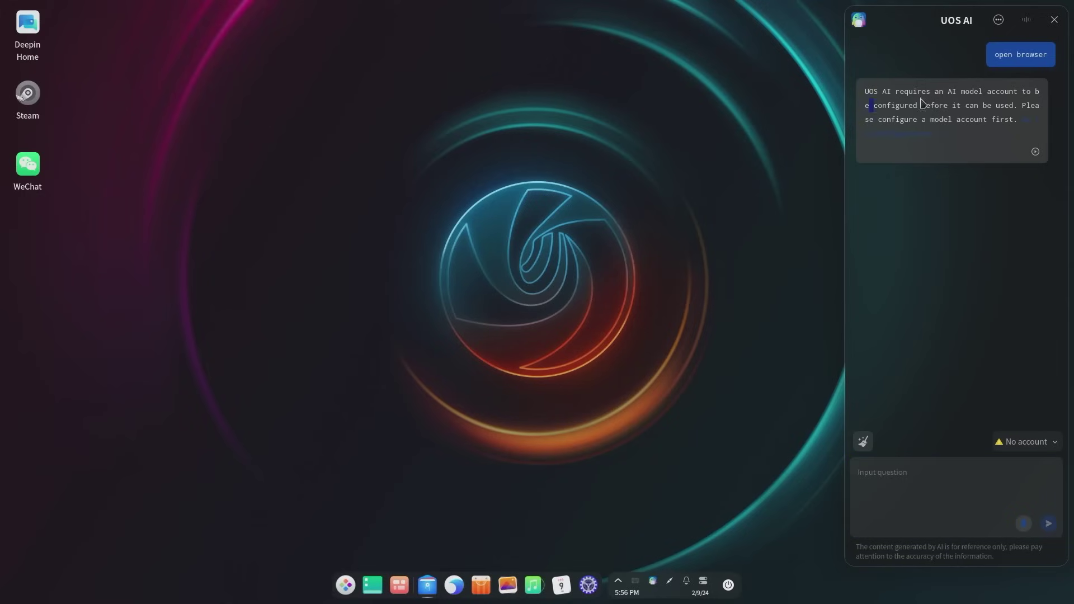
# Choose No account, accept both agreement boxes, and keep GPT3.5 (OpenAI) in Add model
pyautogui.click(1030, 448)
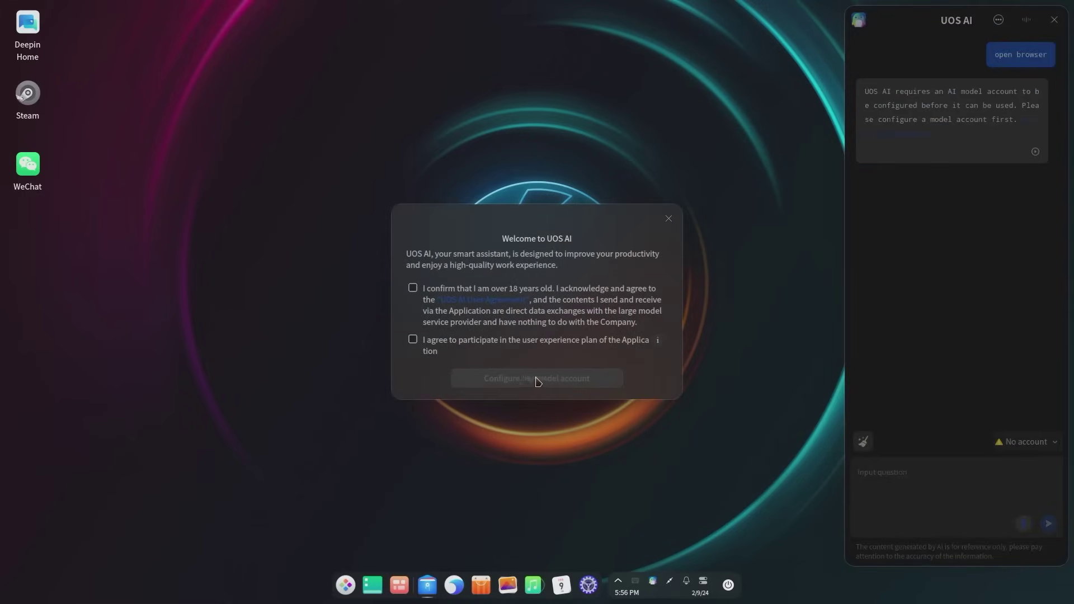
pyautogui.click(413, 288)
pyautogui.click(413, 339)
pyautogui.click(472, 379)
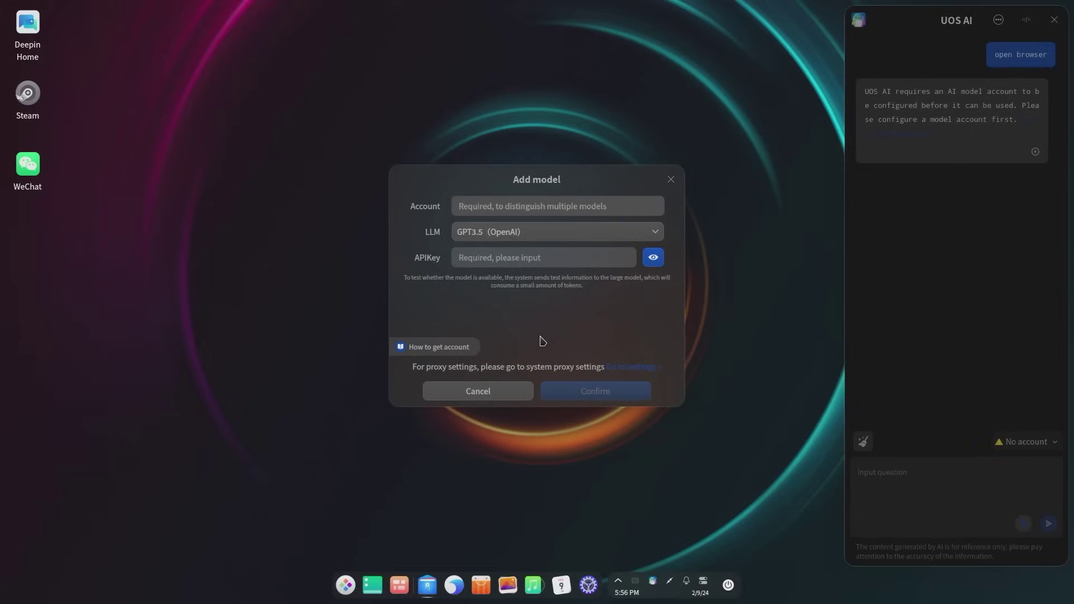
pyautogui.click(496, 231)
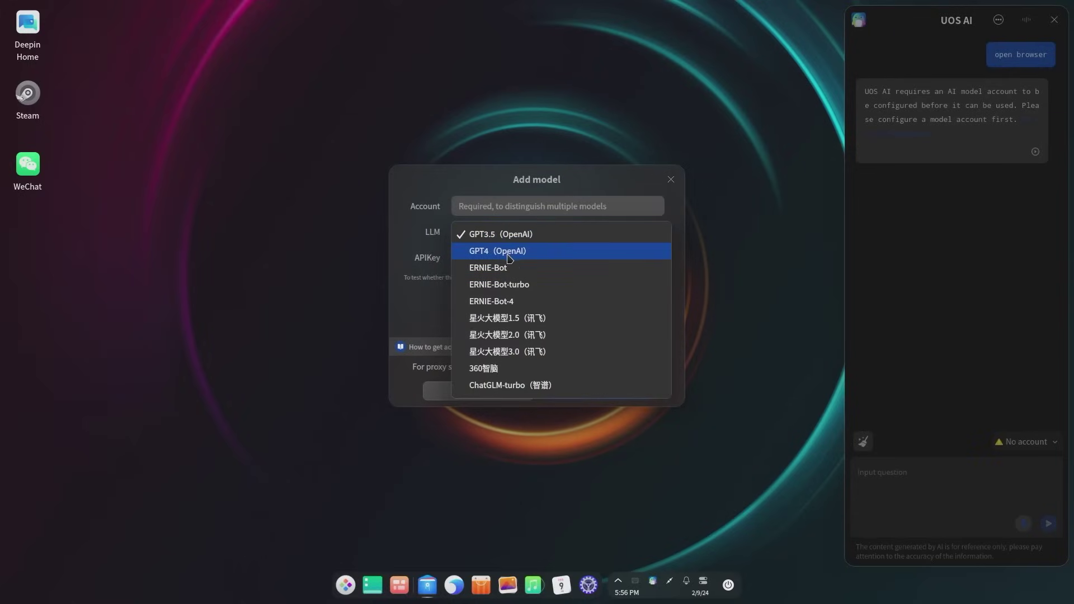
pyautogui.click(529, 212)
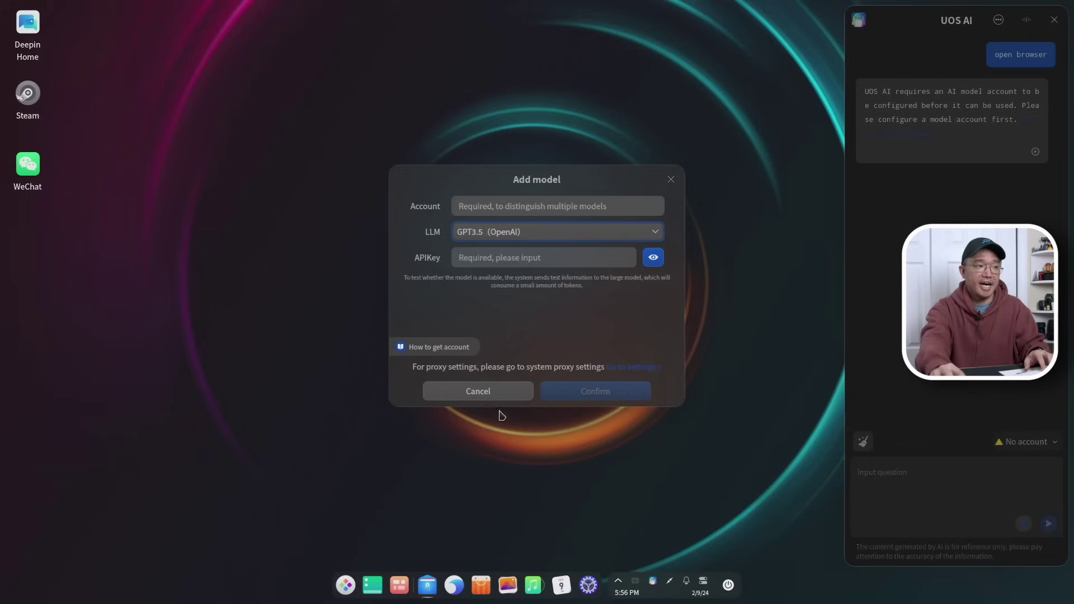
# Cancel the Add model form and show, then hide, the tray network panel twice
pyautogui.click(487, 393)
pyautogui.click(671, 583)
pyautogui.click(674, 584)
pyautogui.click(674, 584)
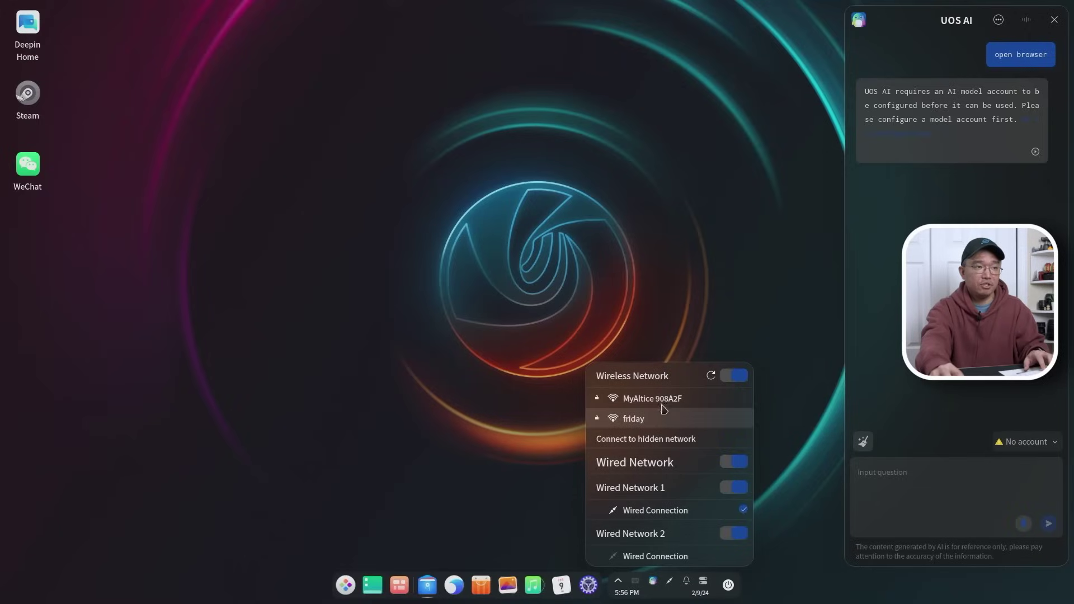
pyautogui.click(670, 582)
# View the Notification Center and quick settings, then bring up the power menu
pyautogui.click(687, 582)
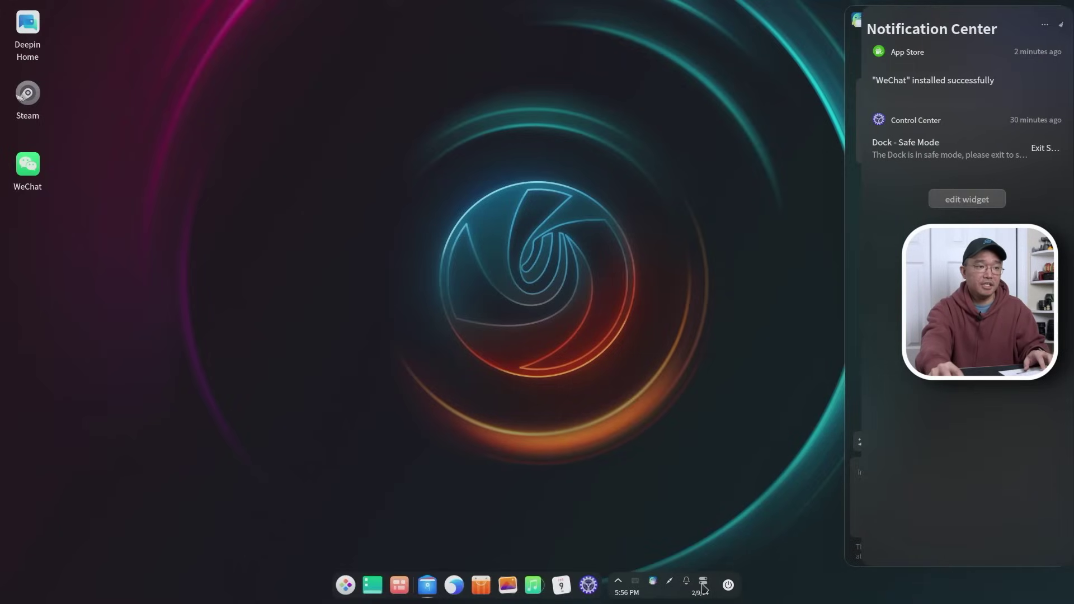
pyautogui.click(702, 584)
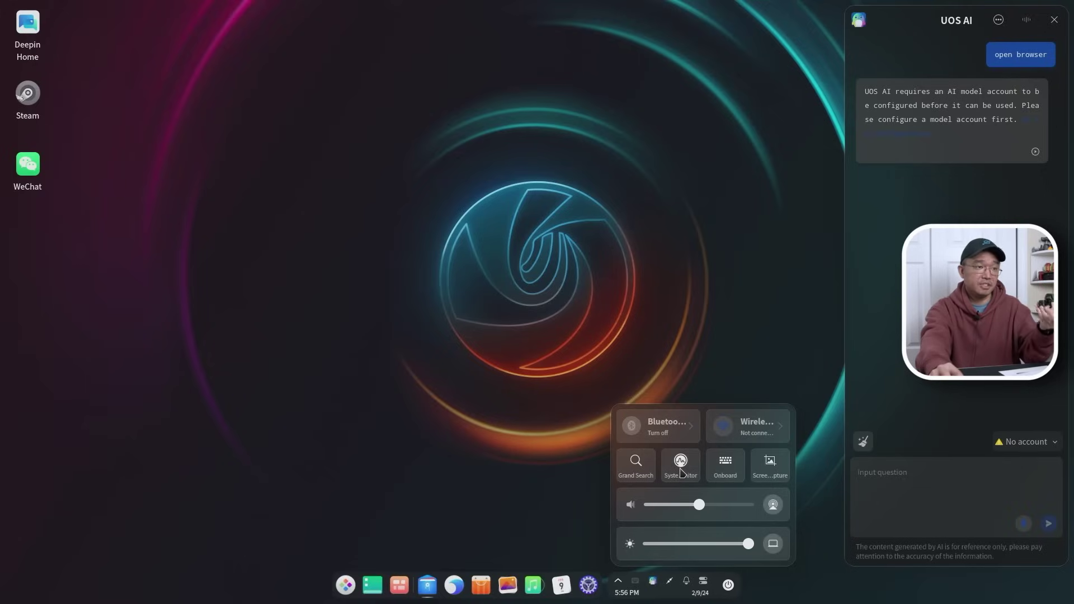
pyautogui.click(685, 594)
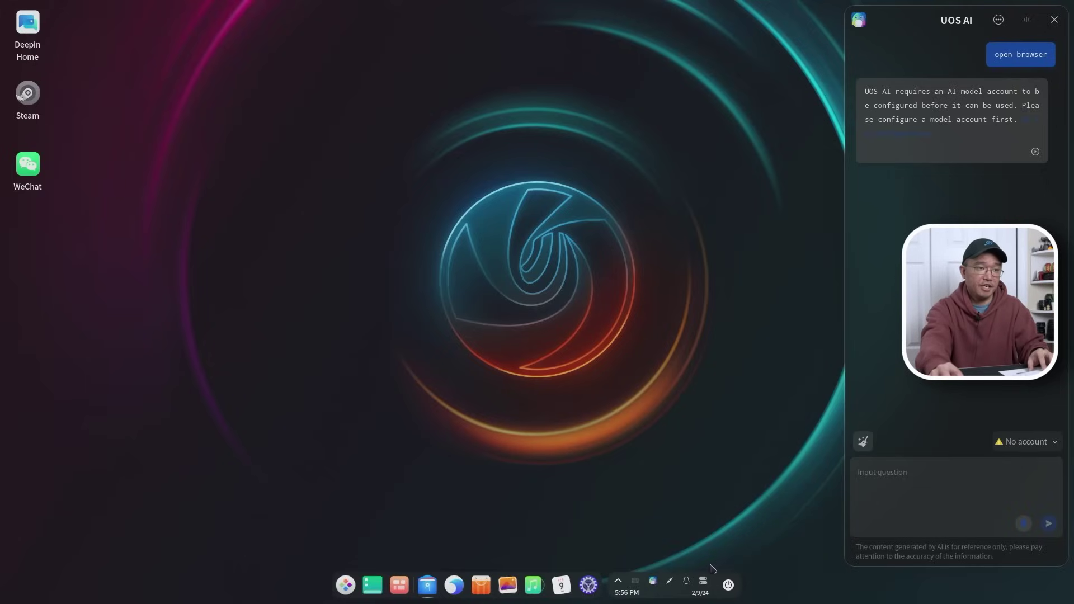
pyautogui.click(729, 586)
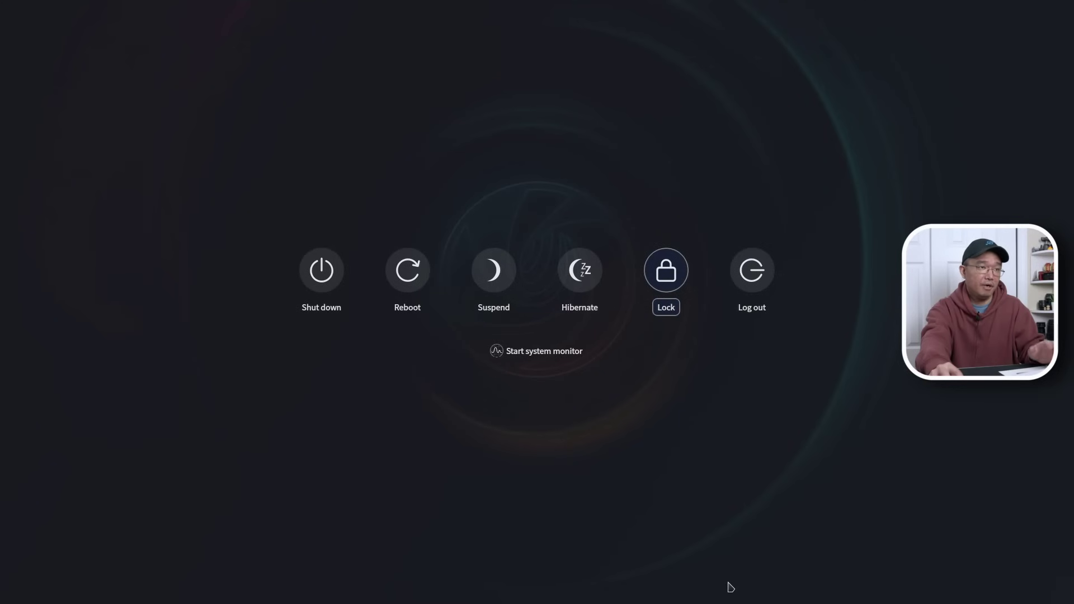
pyautogui.click(656, 373)
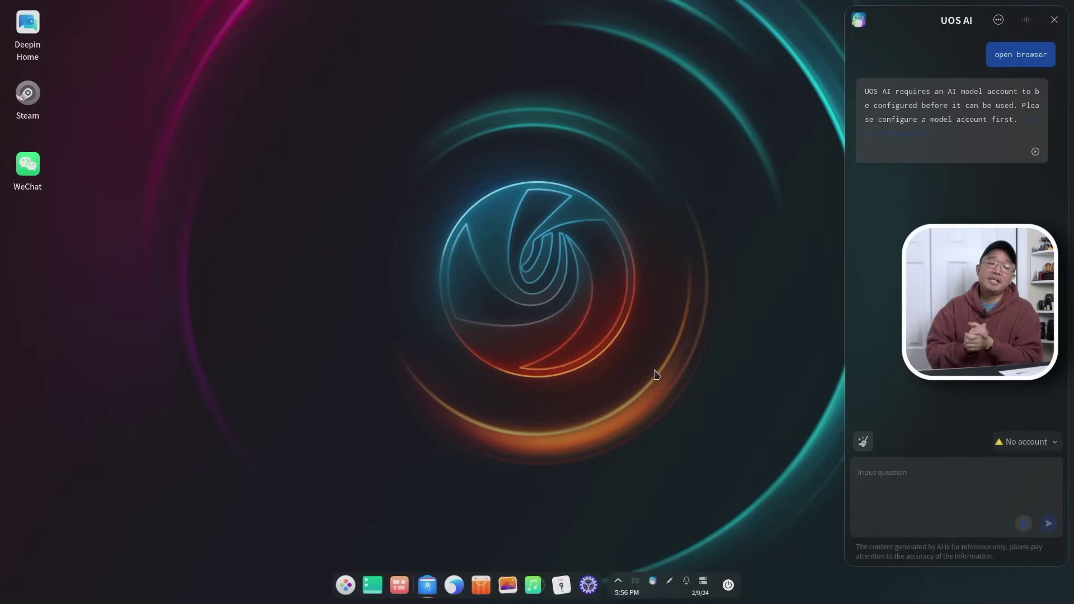